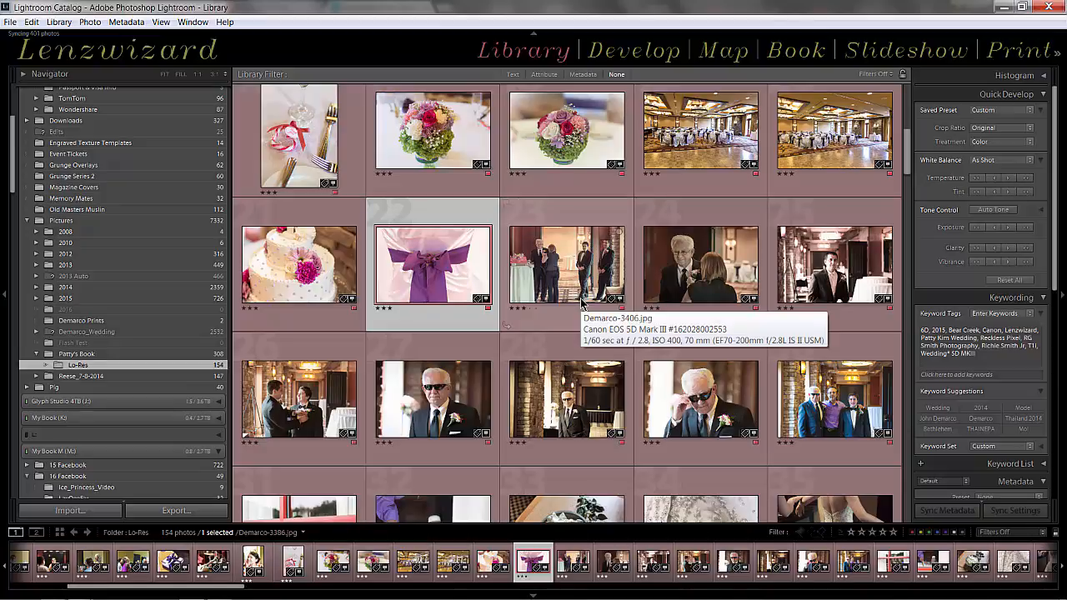
Select the white wedding cake photo, inspect it enlarged and in the Develop module, and return to the Library grid
left_click(312, 223)
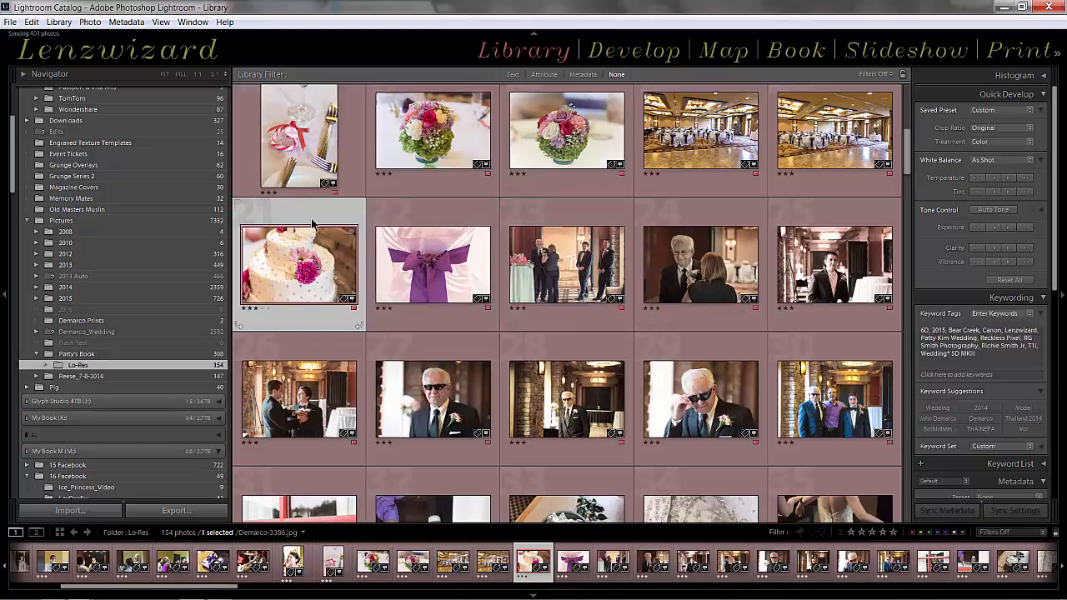
double_click(316, 265)
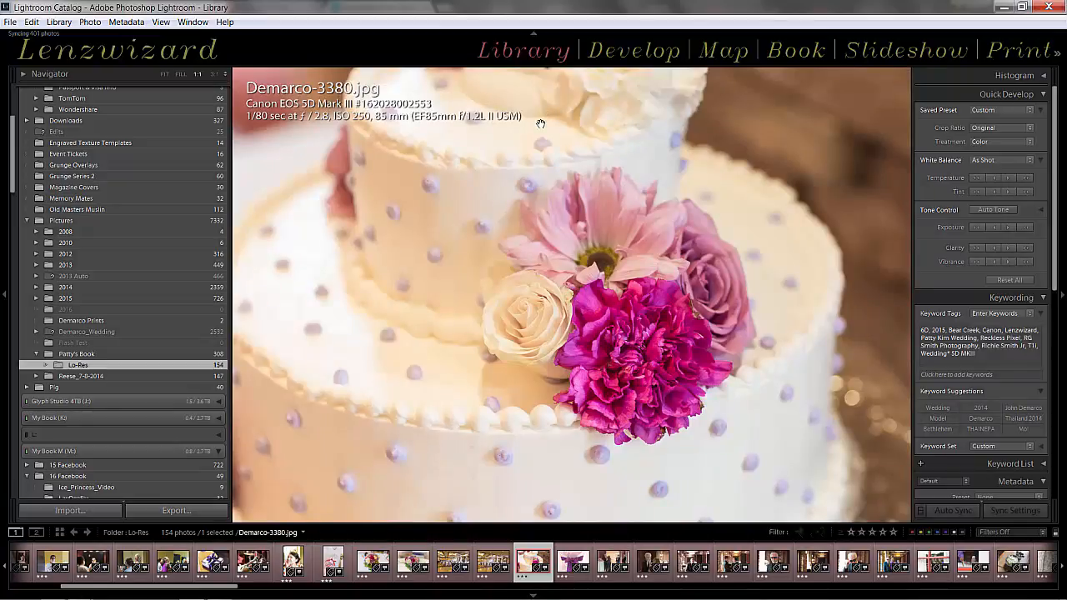
left_click(630, 49)
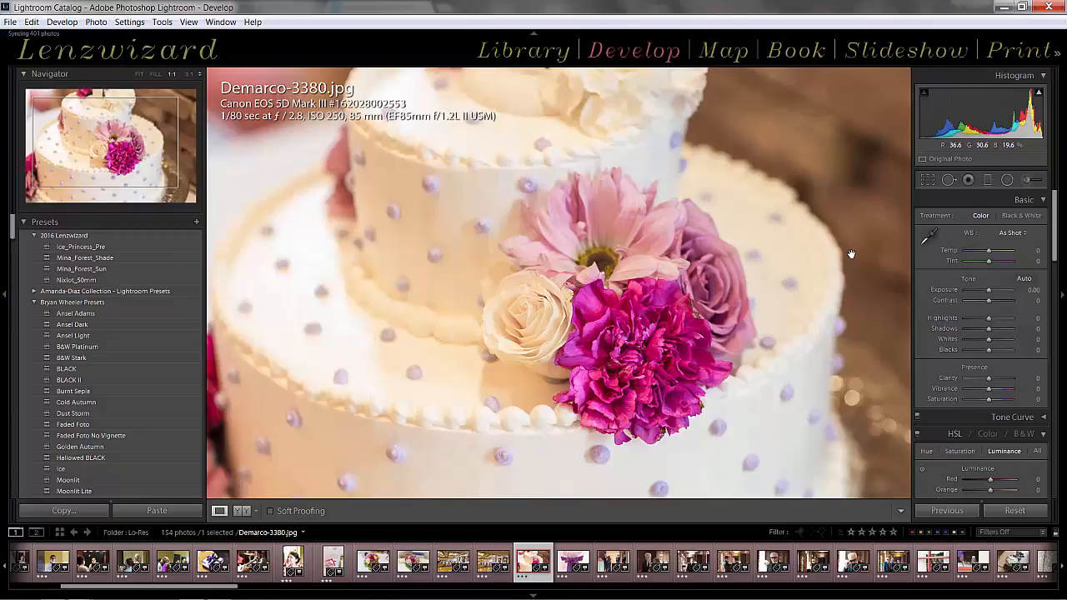
left_click(525, 51)
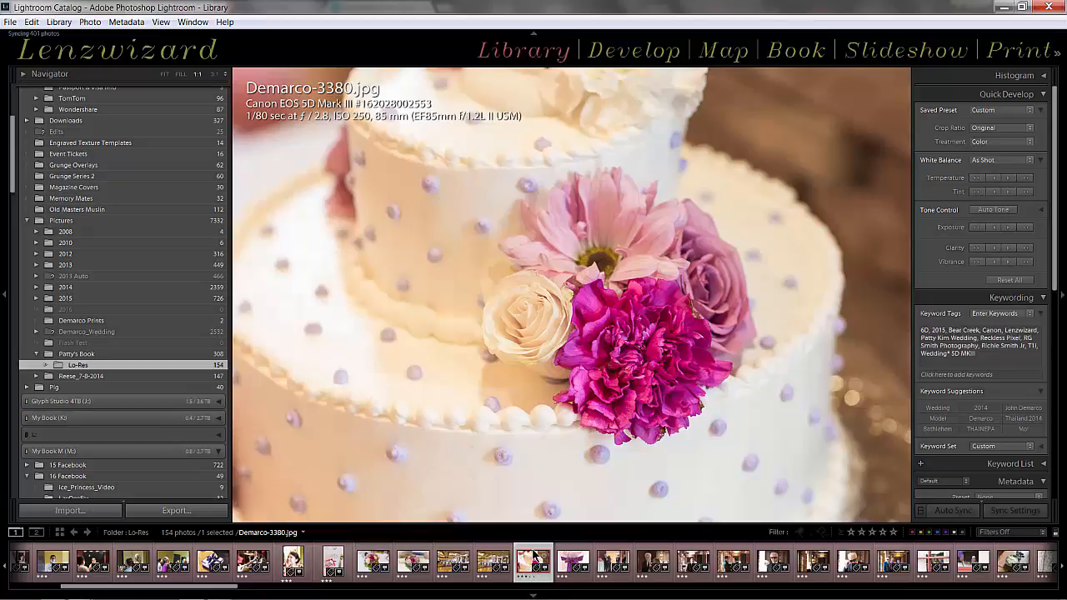
key("g")
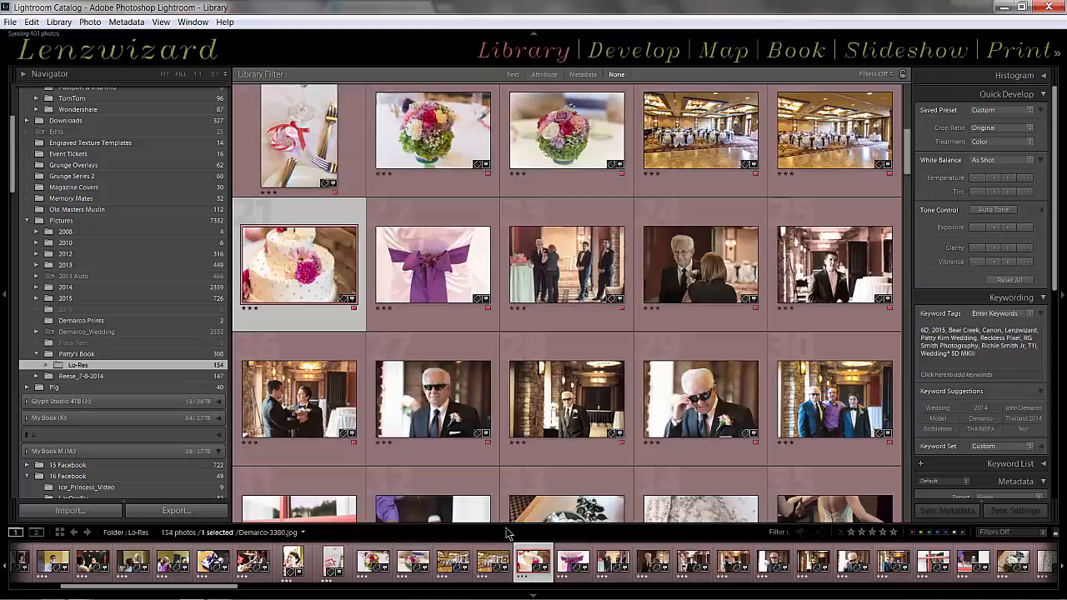
Start exporting the selected wedding cake photo with Hard Drive as the export destination
mouse_move(302, 258)
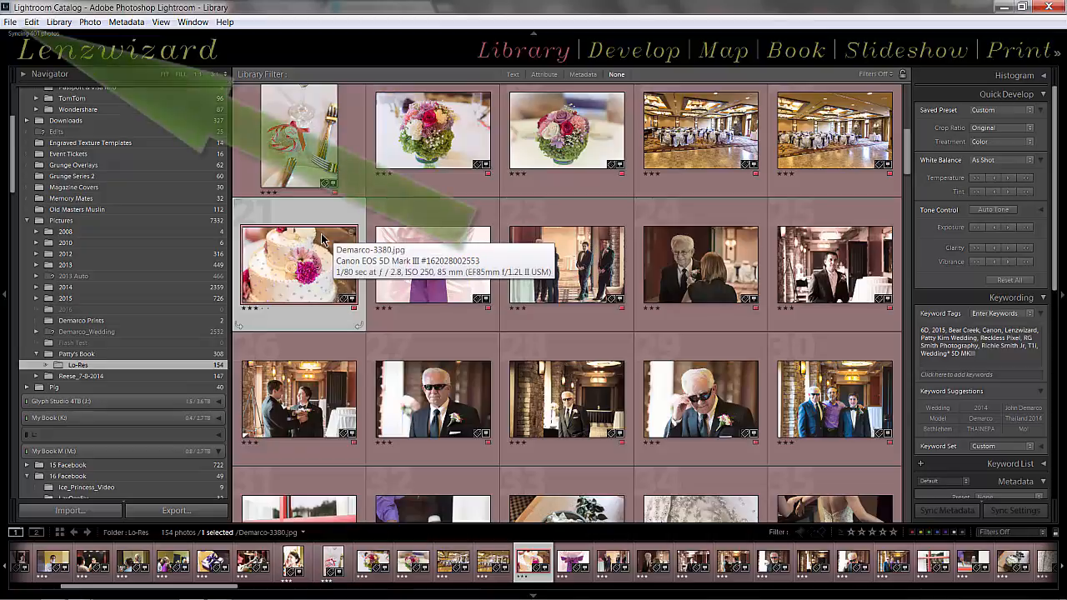
left_click(9, 22)
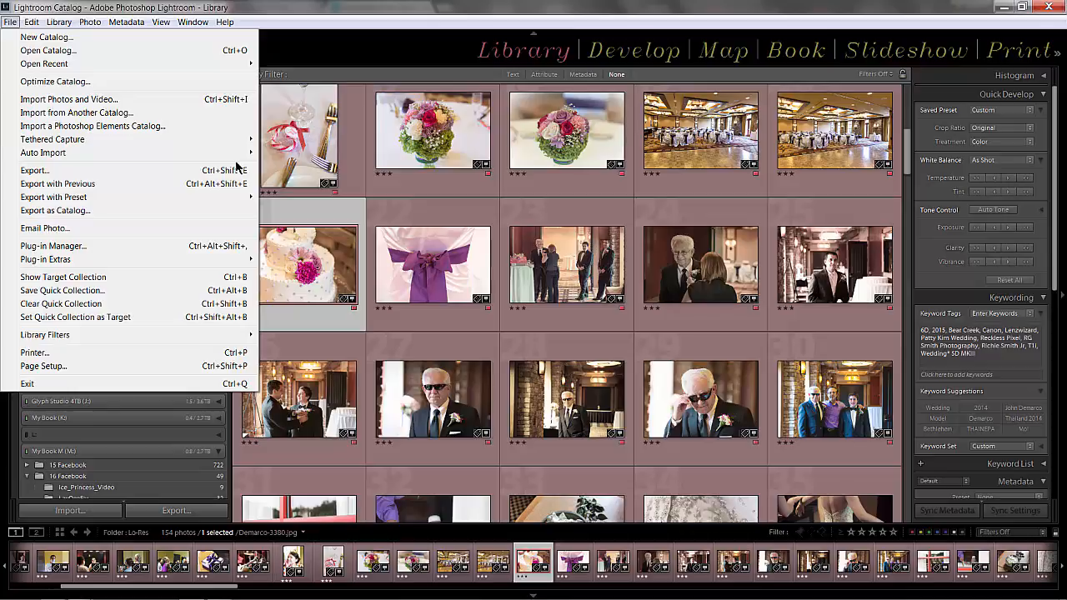
left_click(306, 16)
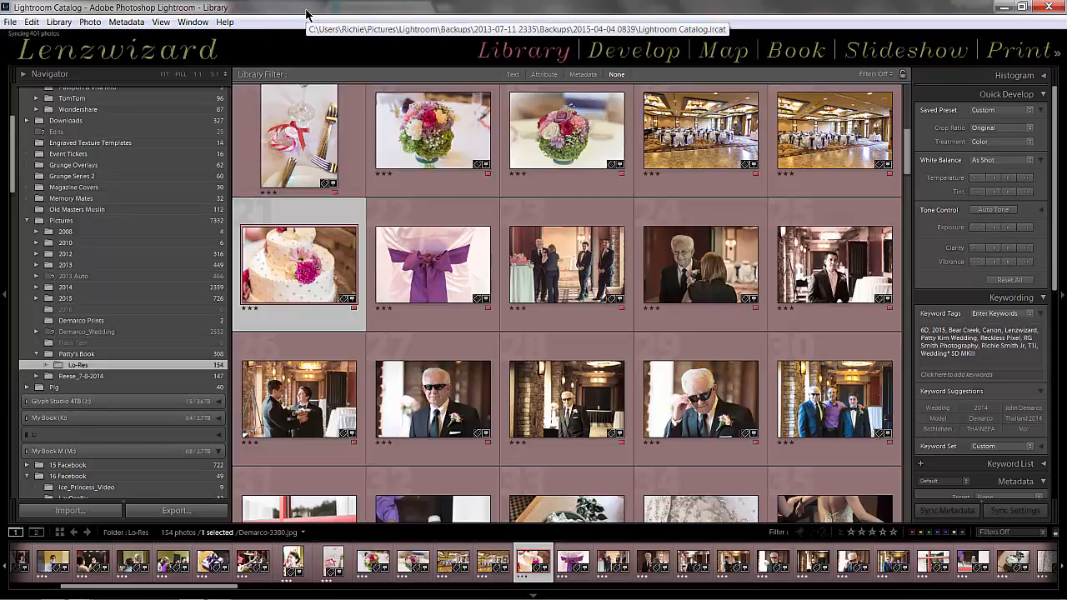
key("ctrl+shift+e")
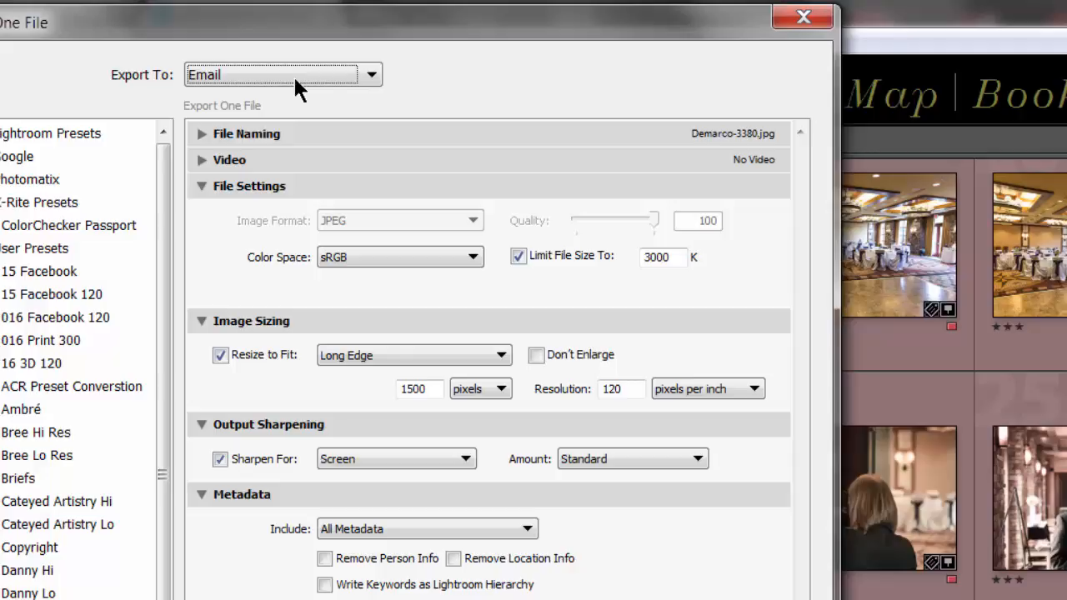
left_click(296, 82)
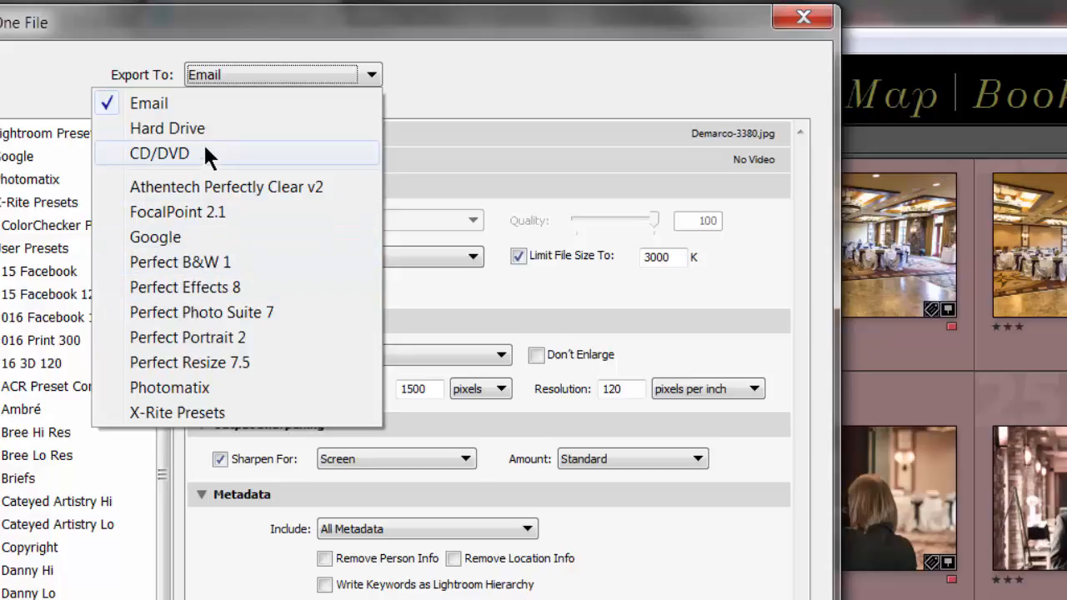
left_click(177, 128)
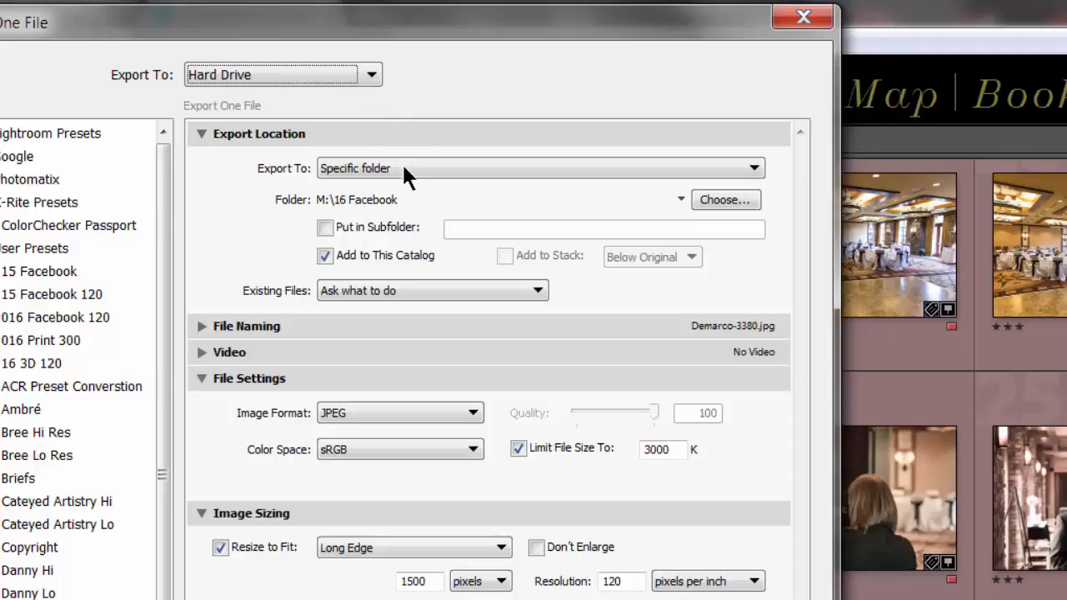
Review the export location settings, including the destination folder browser and the subfolder option, keeping the current folder
left_click(202, 135)
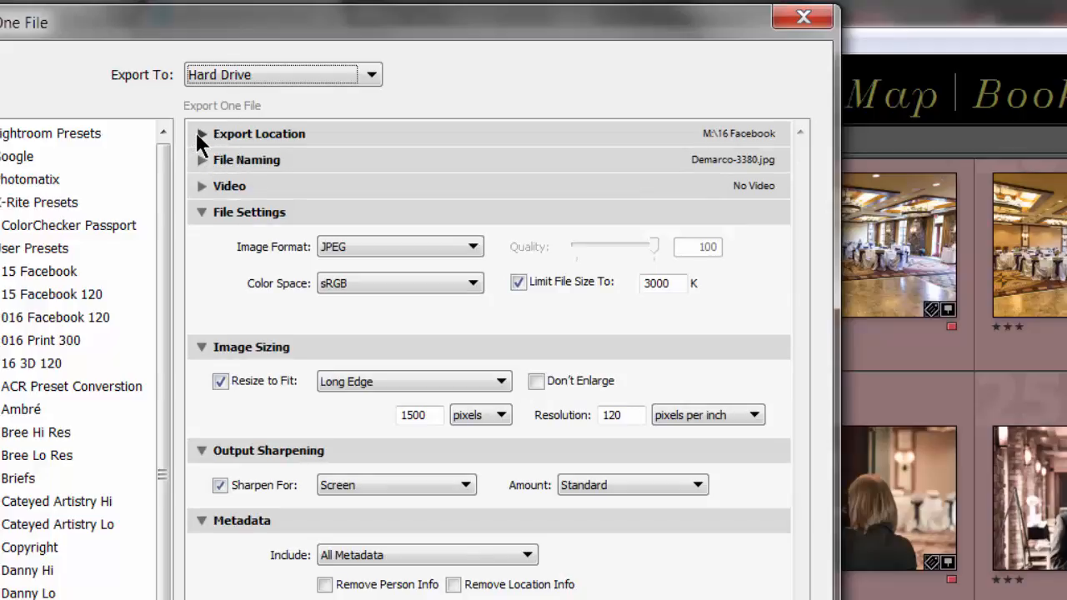
left_click(200, 142)
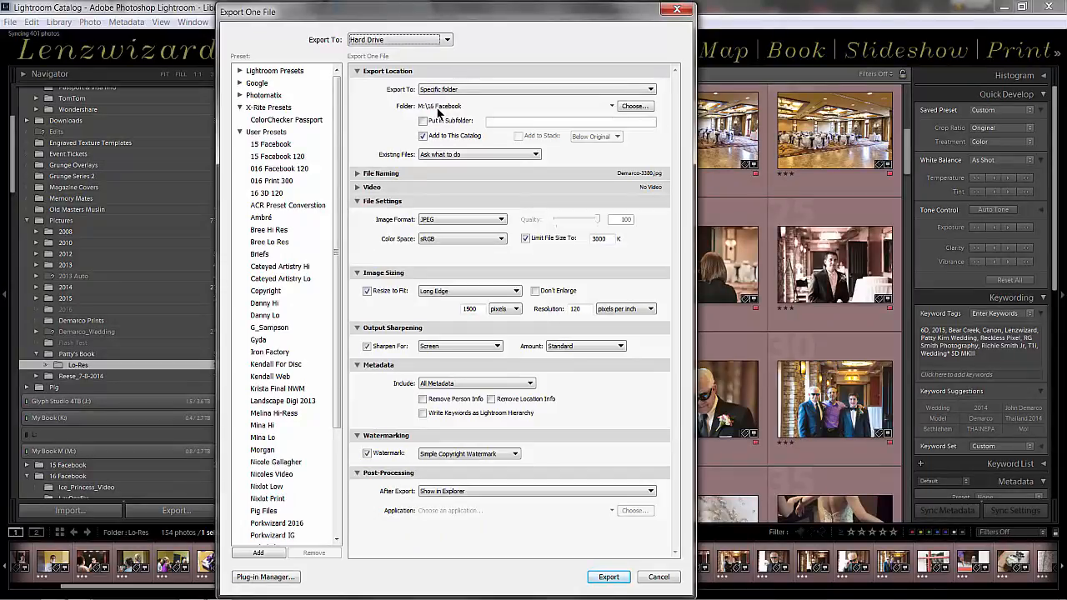
left_click(638, 107)
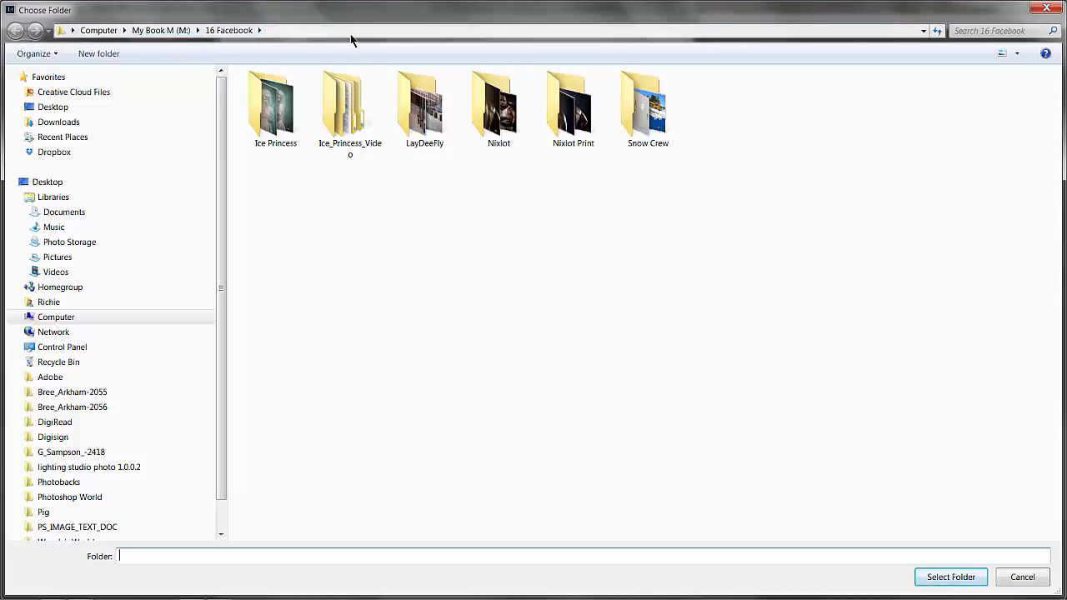
left_click(1045, 10)
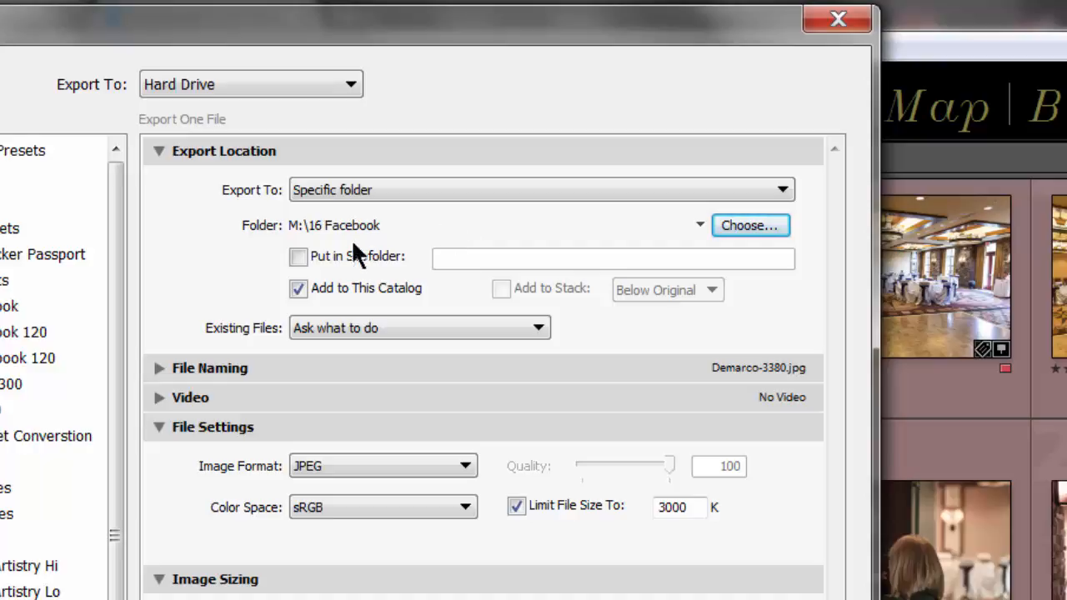
left_click(298, 257)
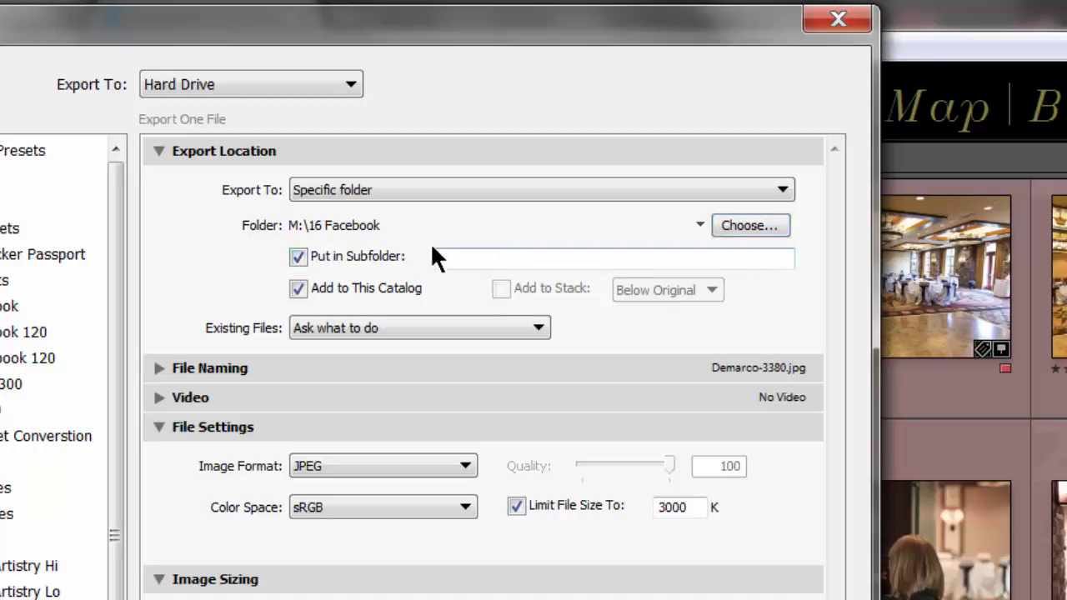
left_click(297, 256)
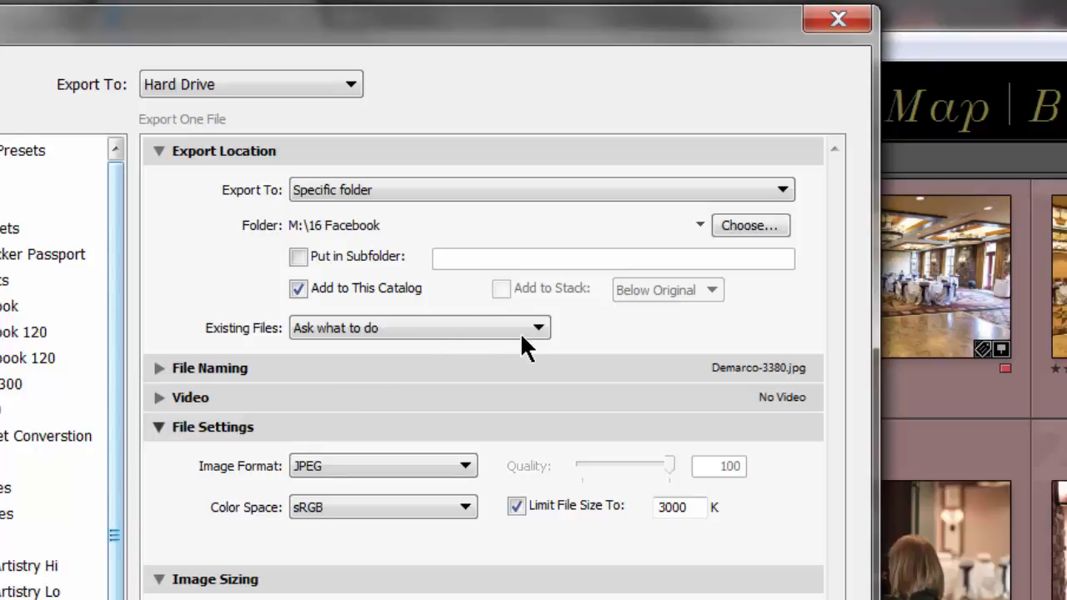
Examine the File Naming and Video export settings, collapsing each section after viewing it
left_click(158, 369)
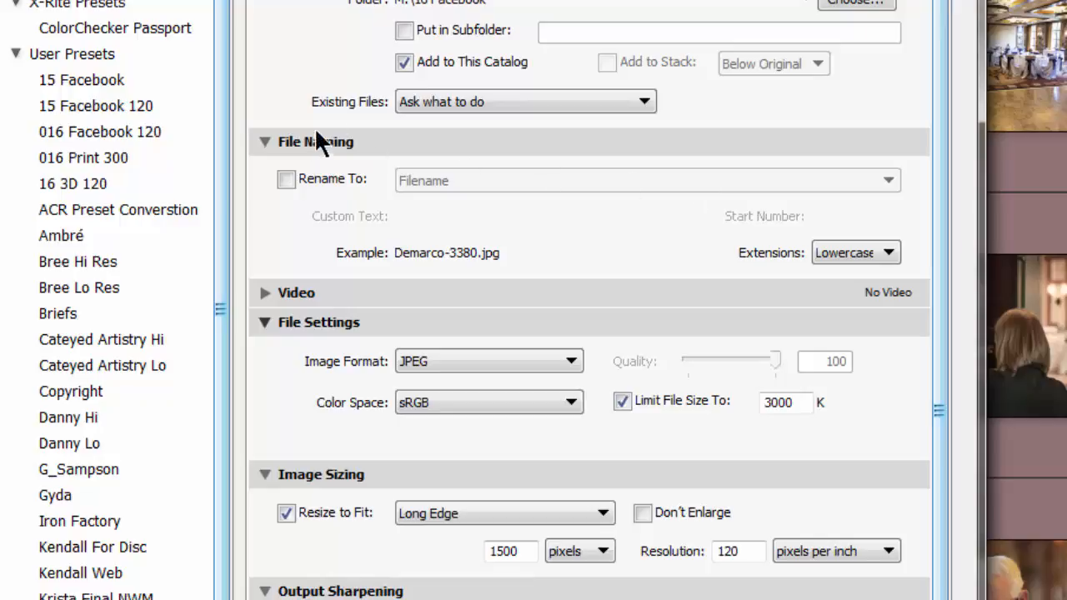
left_click(260, 142)
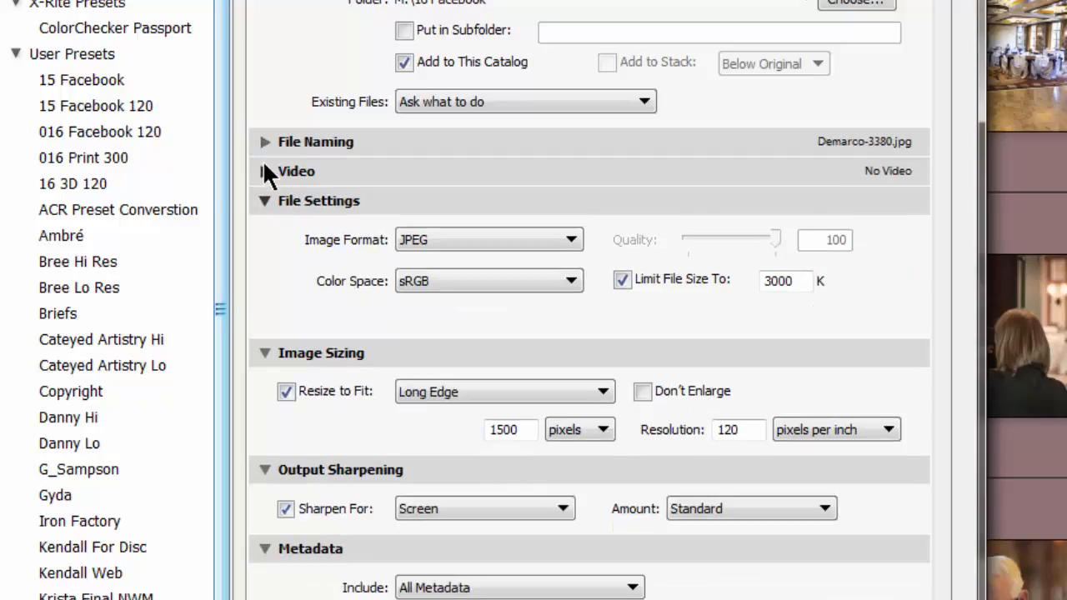
left_click(264, 171)
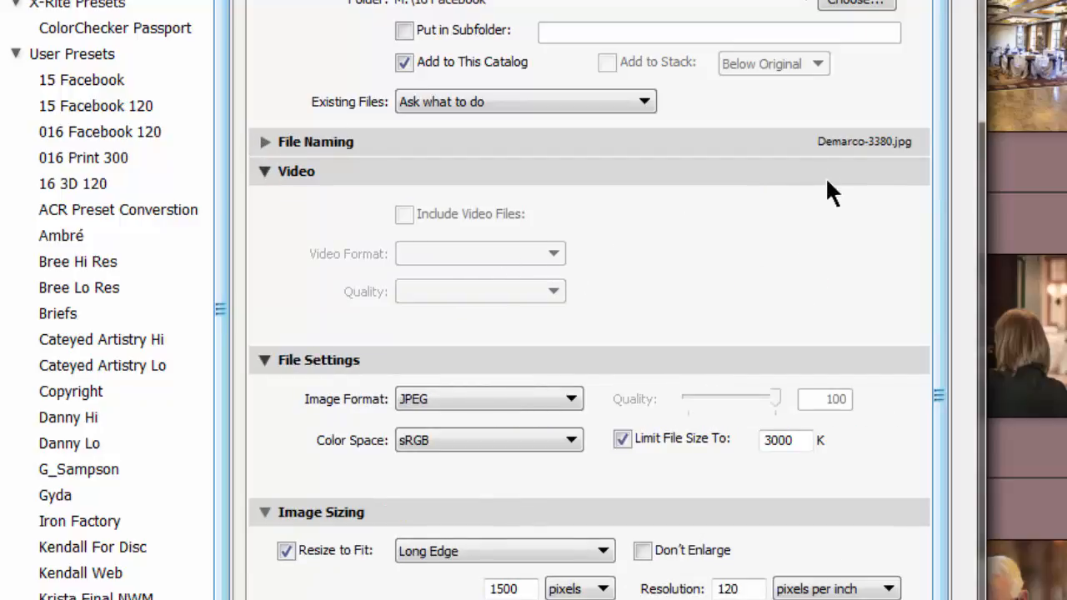
left_click(263, 173)
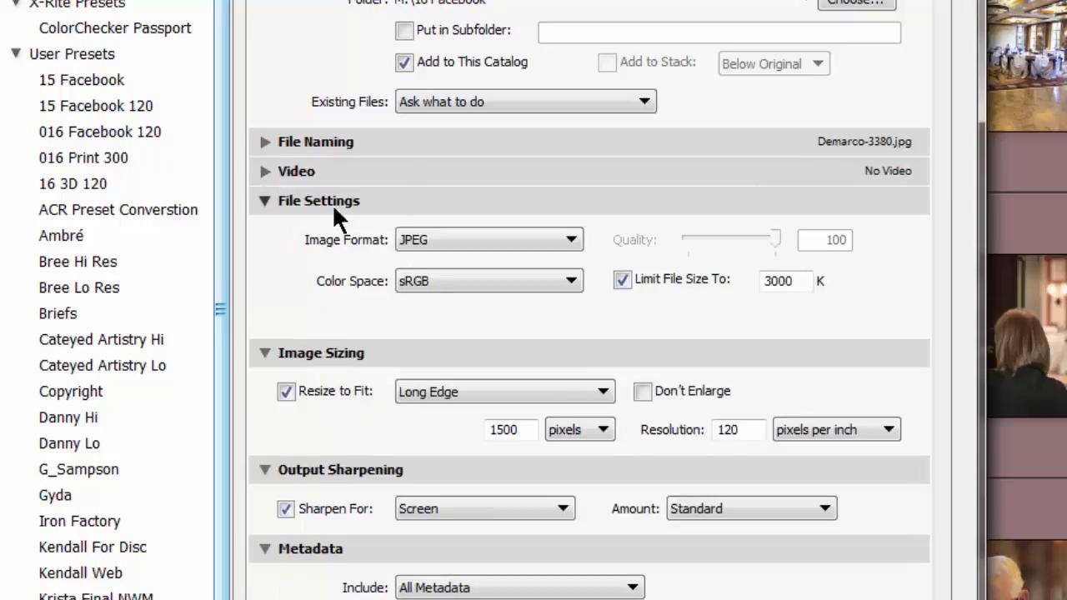
Check the available image formats and color spaces for the export, keeping JPEG and sRGB
left_click(442, 238)
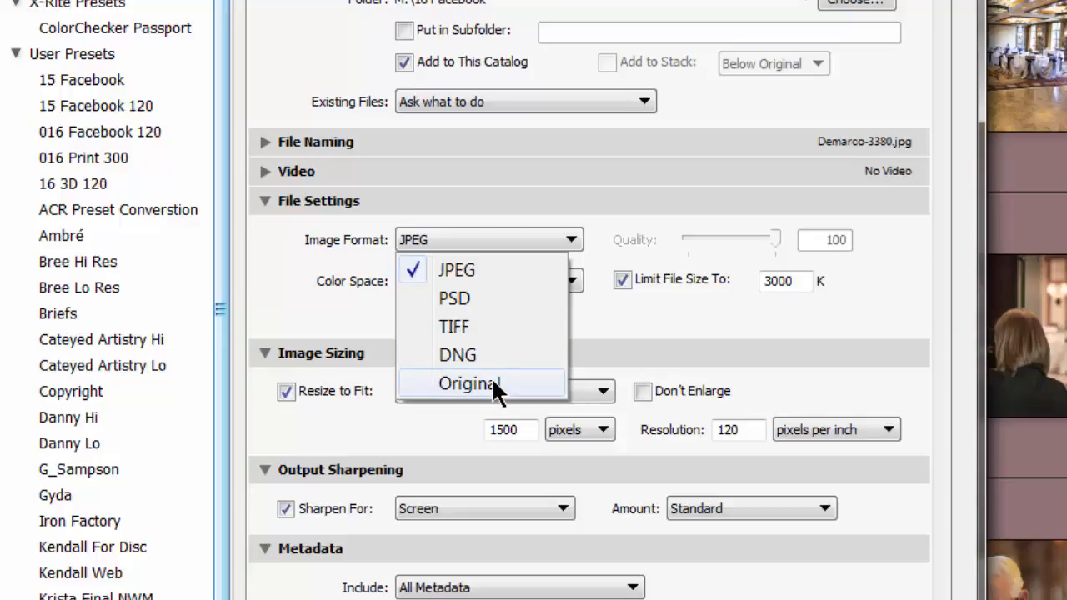
left_click(484, 242)
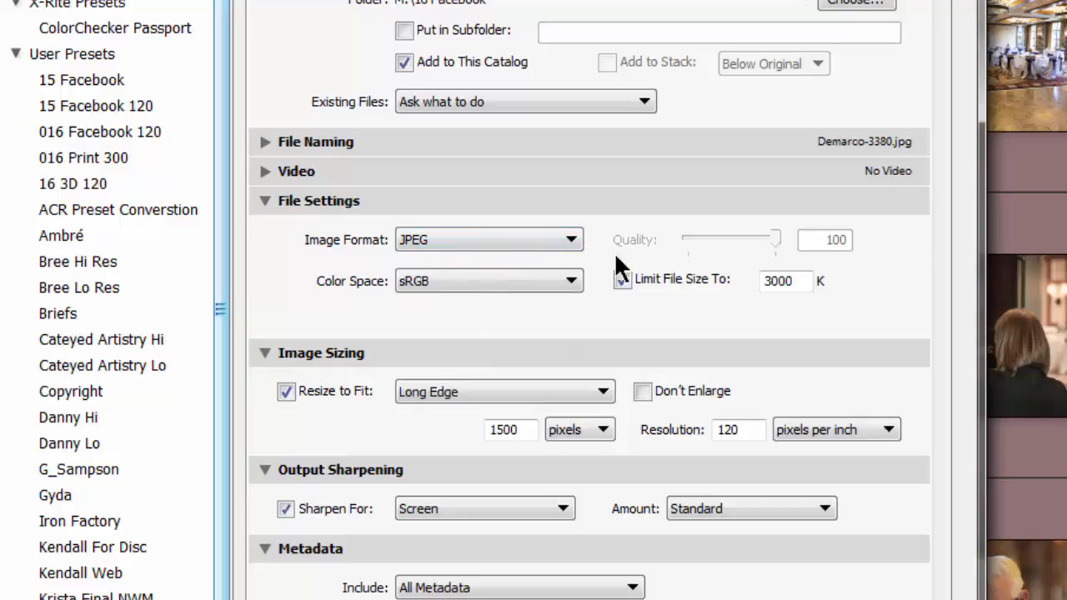
left_click(472, 283)
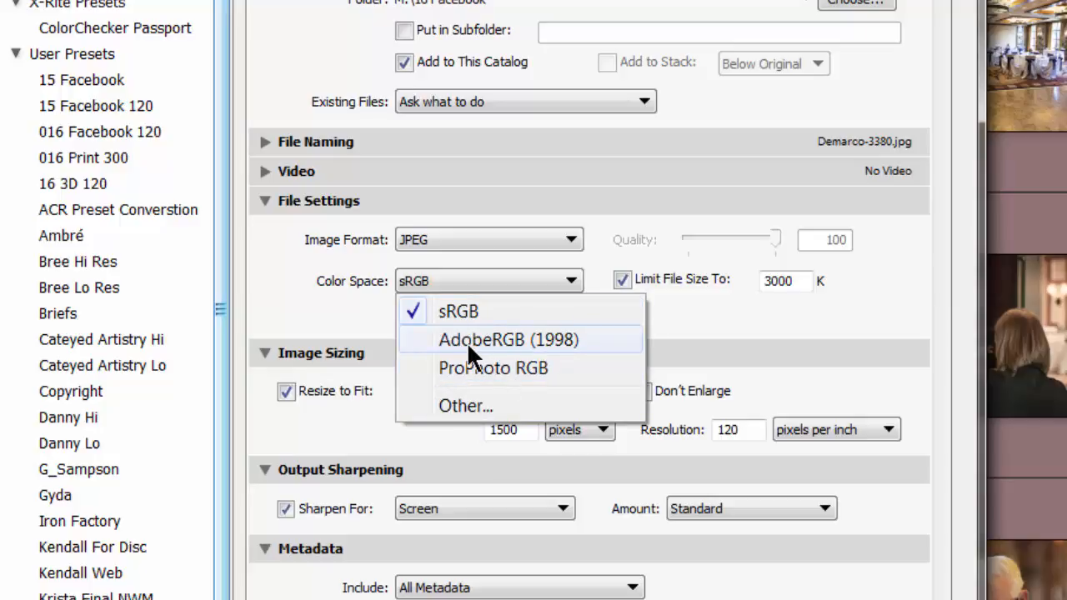
left_click(336, 294)
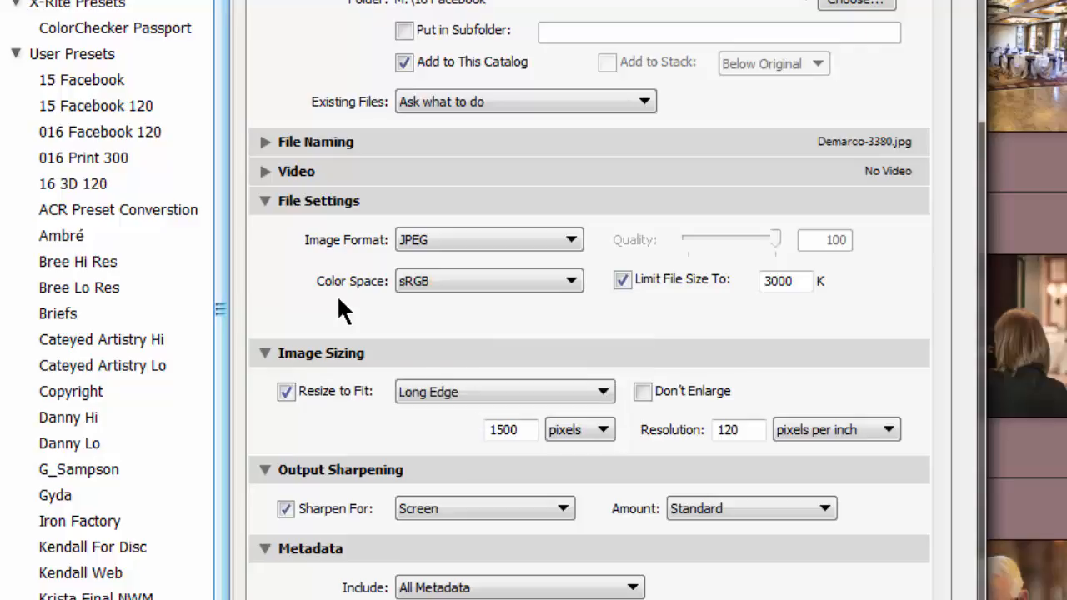
Try ProPhoto RGB as the export color space and set it back to sRGB
left_click(443, 282)
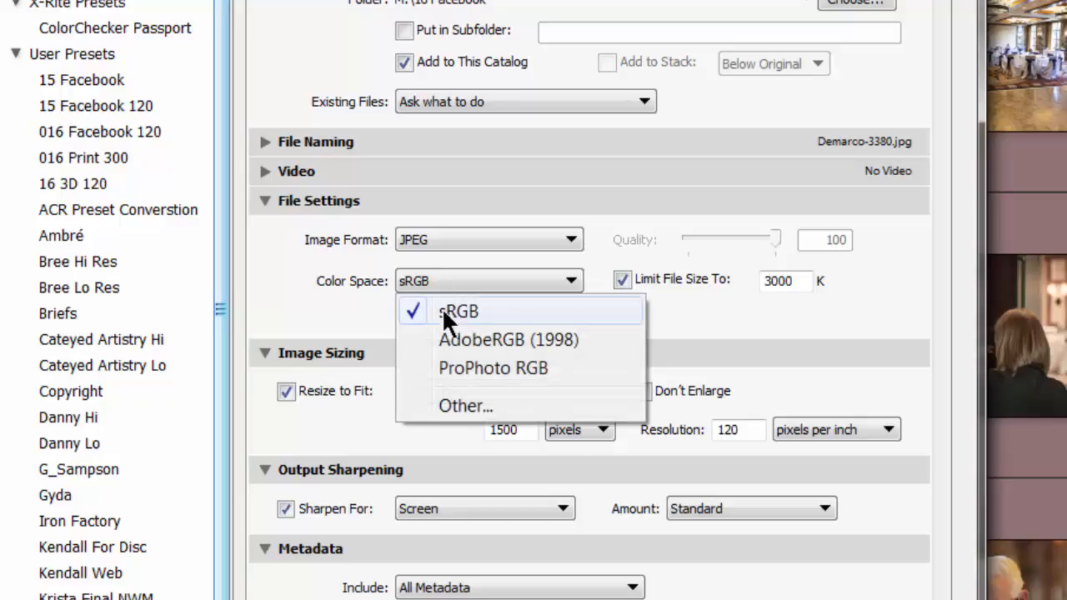
left_click(439, 371)
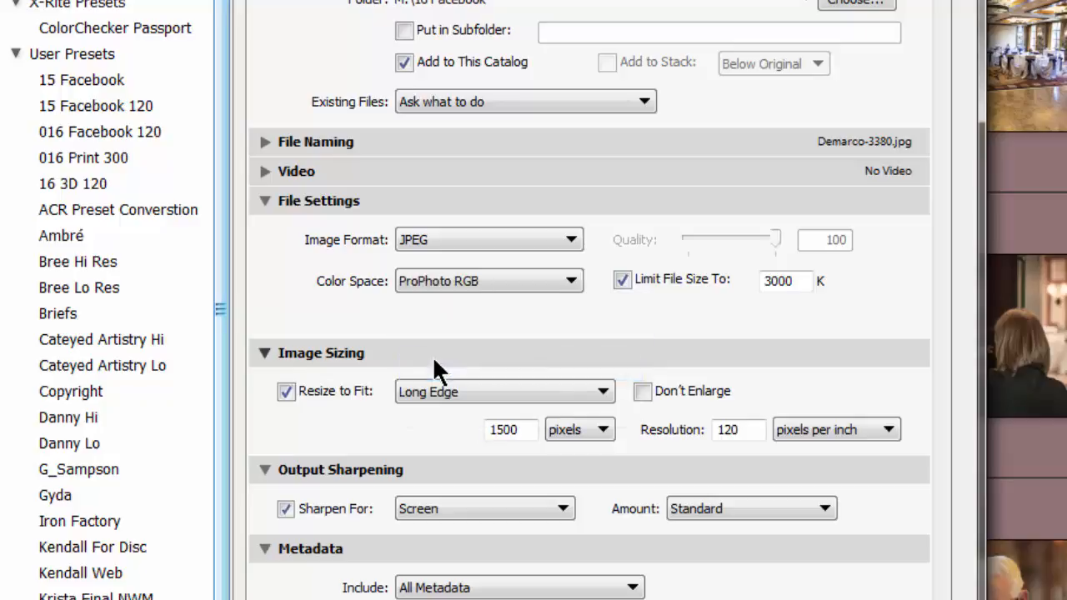
left_click(437, 281)
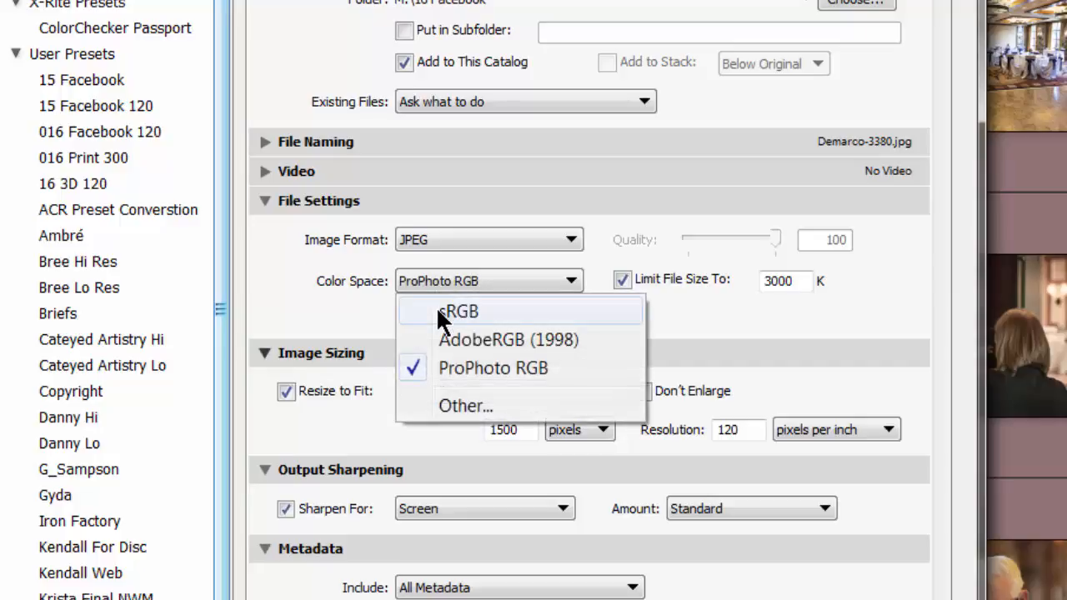
left_click(437, 310)
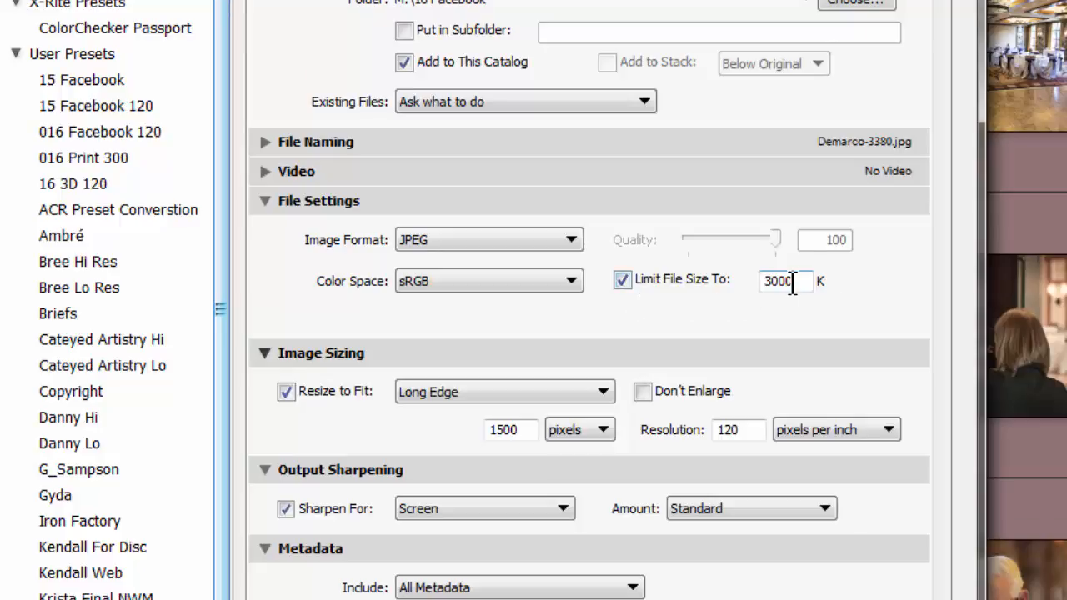
Turn off the file size limit to try the JPEG quality slider, and re-enable the 3000 K limit
left_click(621, 275)
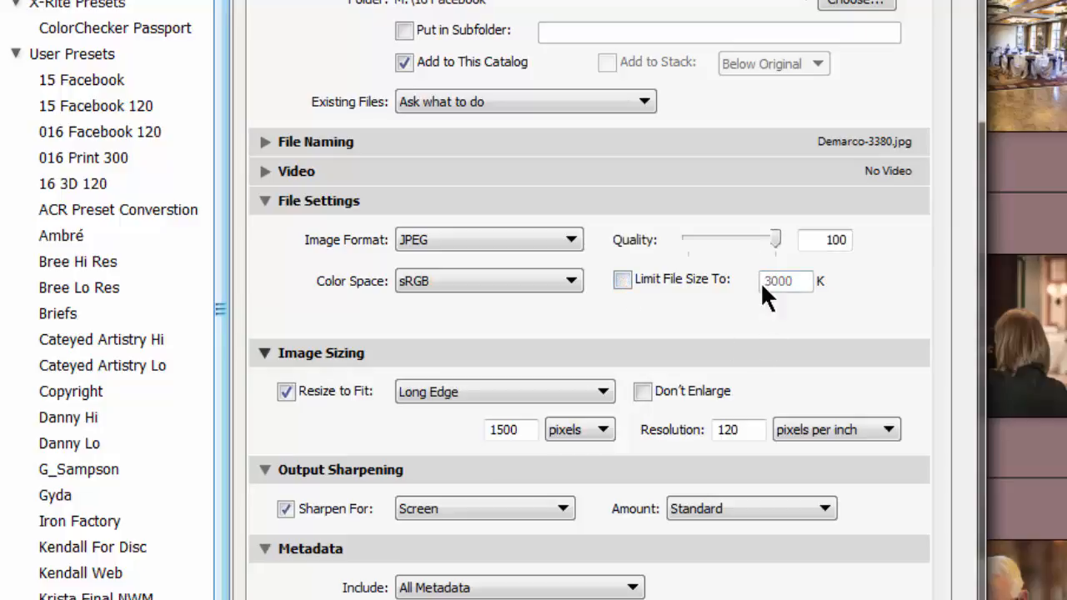
left_click_drag(772, 239, 799, 242)
left_click(622, 281)
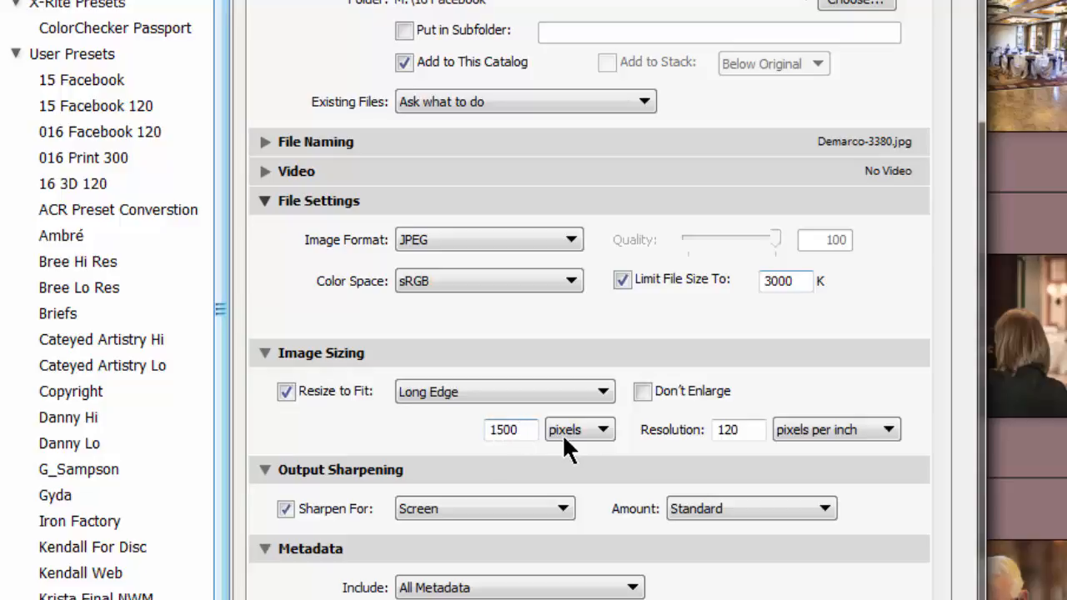
Set the export image sizing to fit Width & Height, measured in inches
left_click(466, 393)
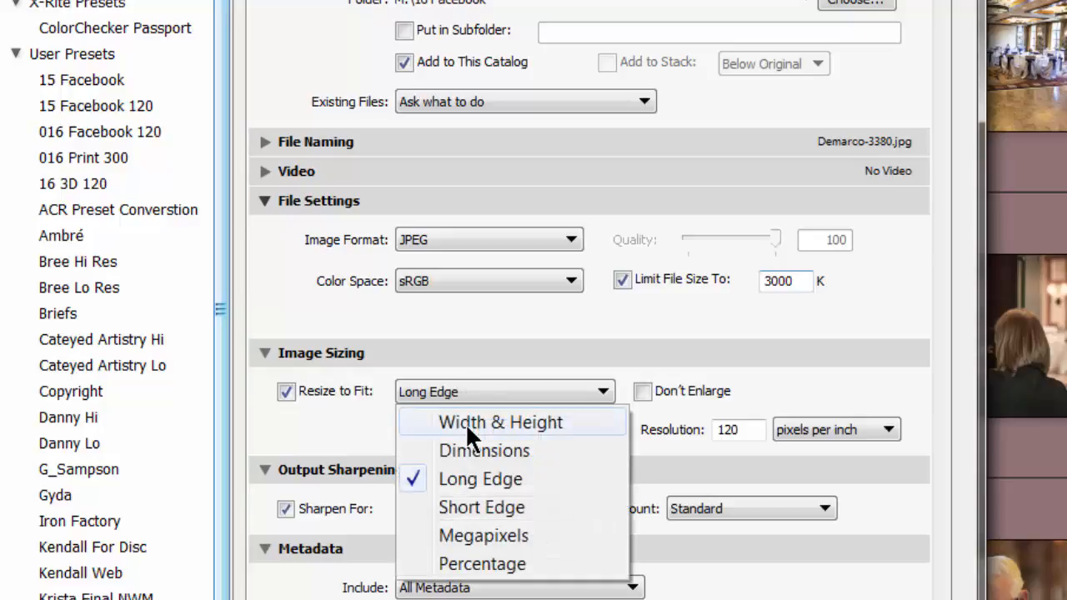
left_click(466, 423)
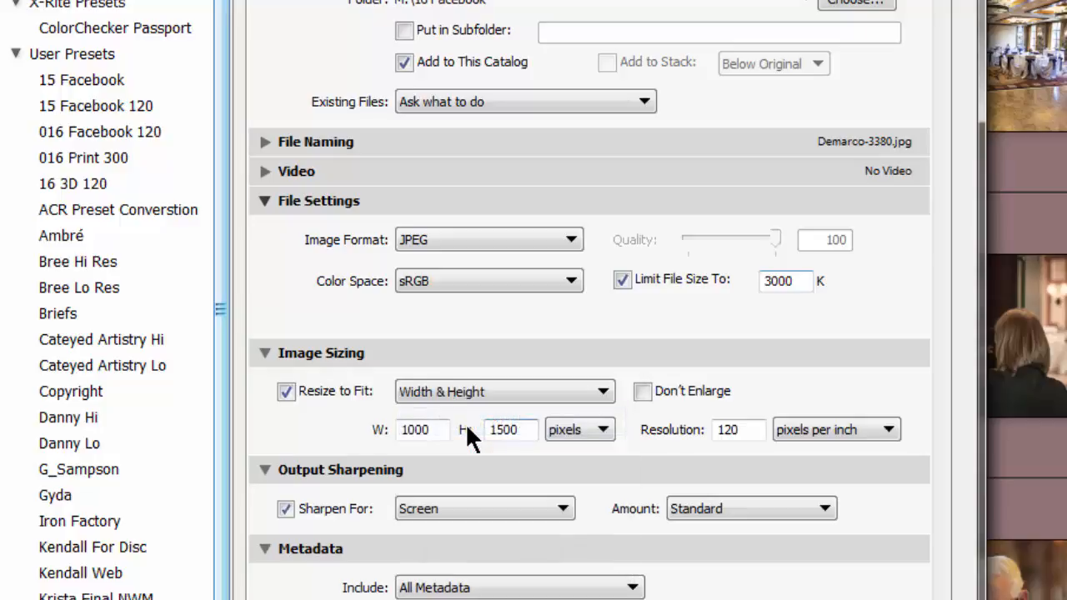
left_click(572, 427)
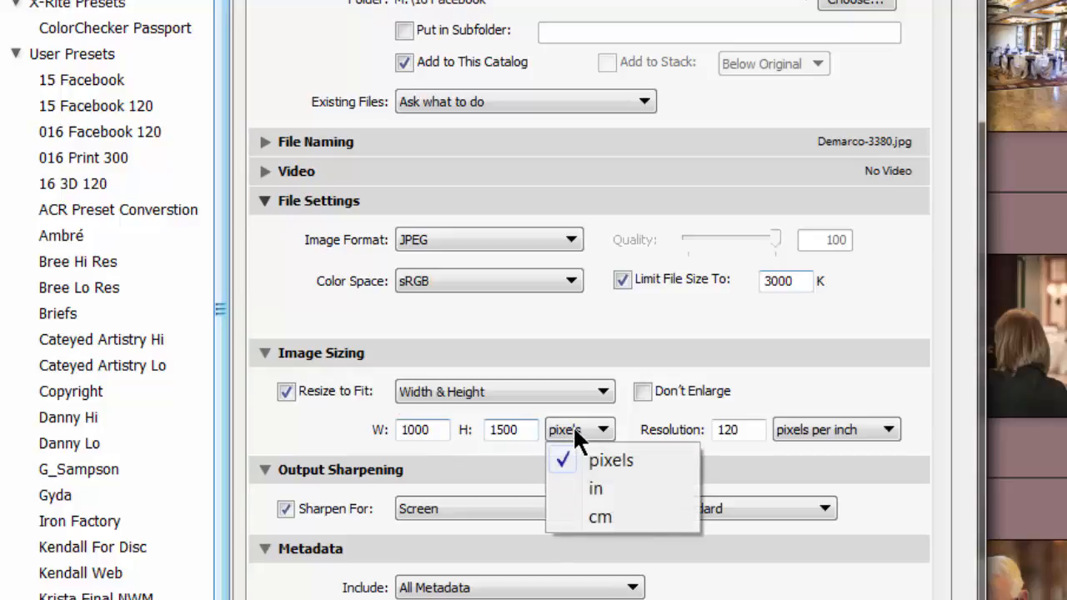
left_click(593, 490)
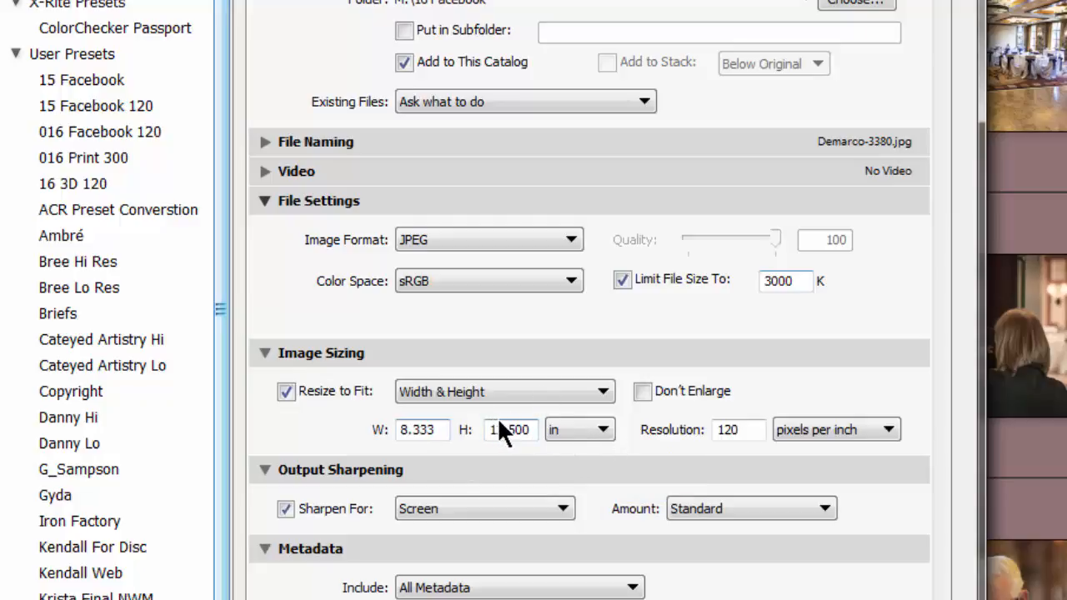
Set the export image sizing to fit a Long Edge of 1500 pixels
left_click(491, 395)
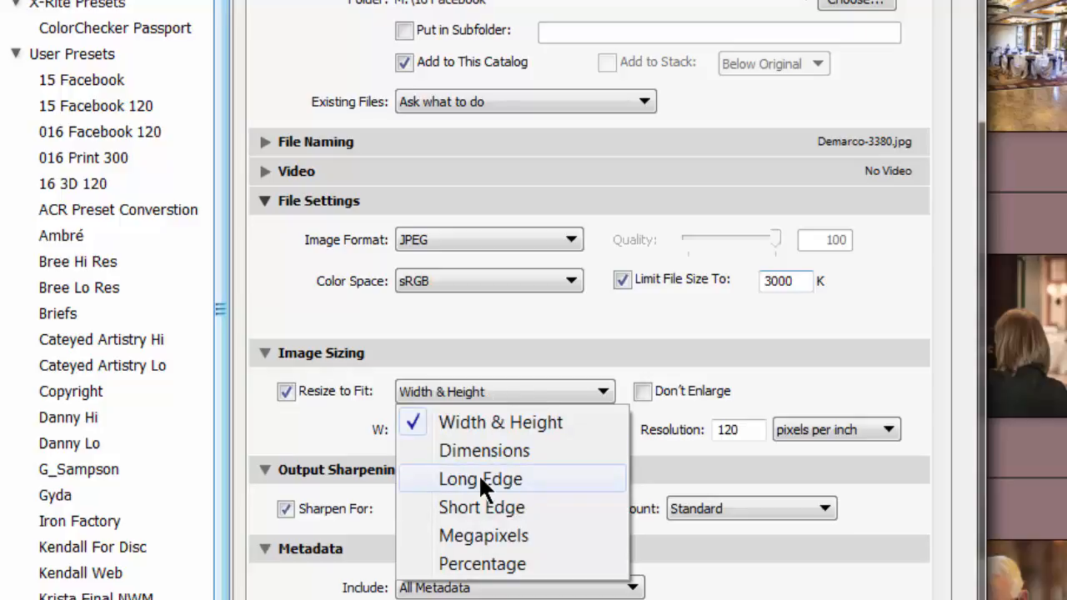
left_click(481, 480)
left_click(474, 398)
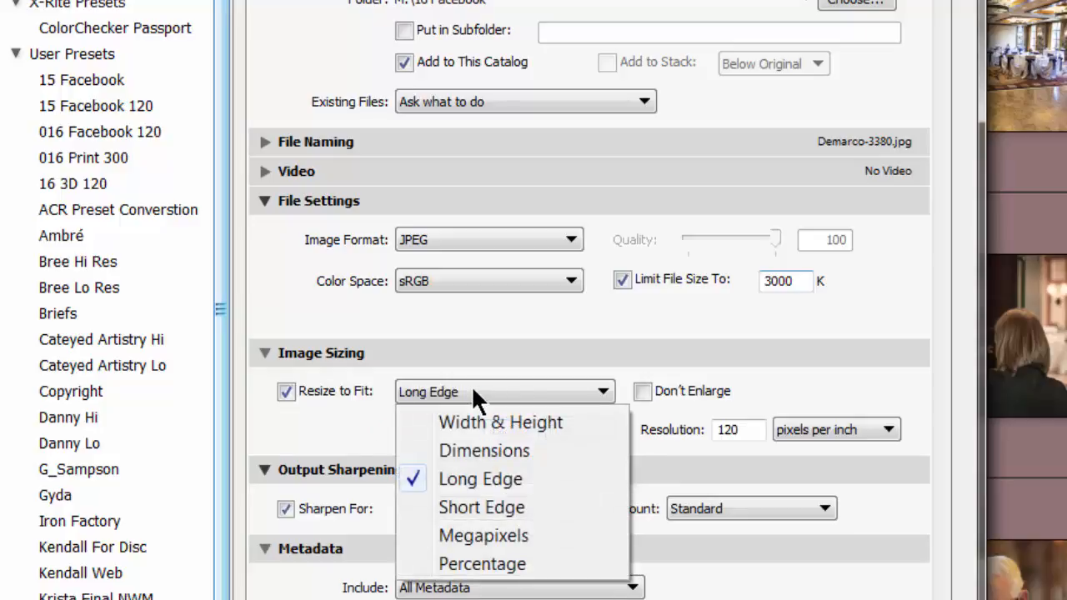
left_click(558, 375)
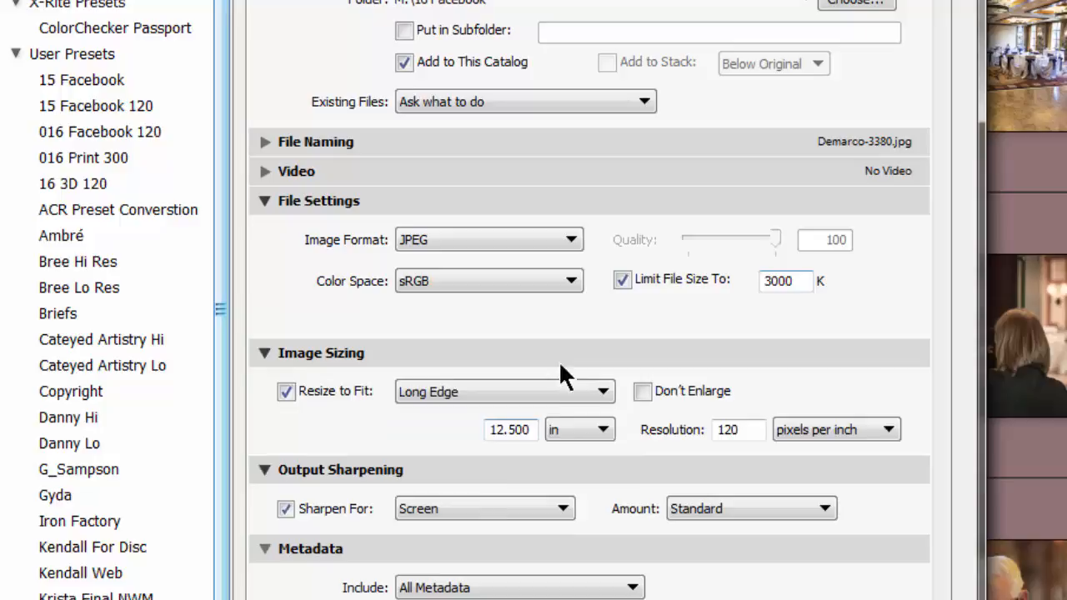
double_click(510, 430)
left_click(564, 431)
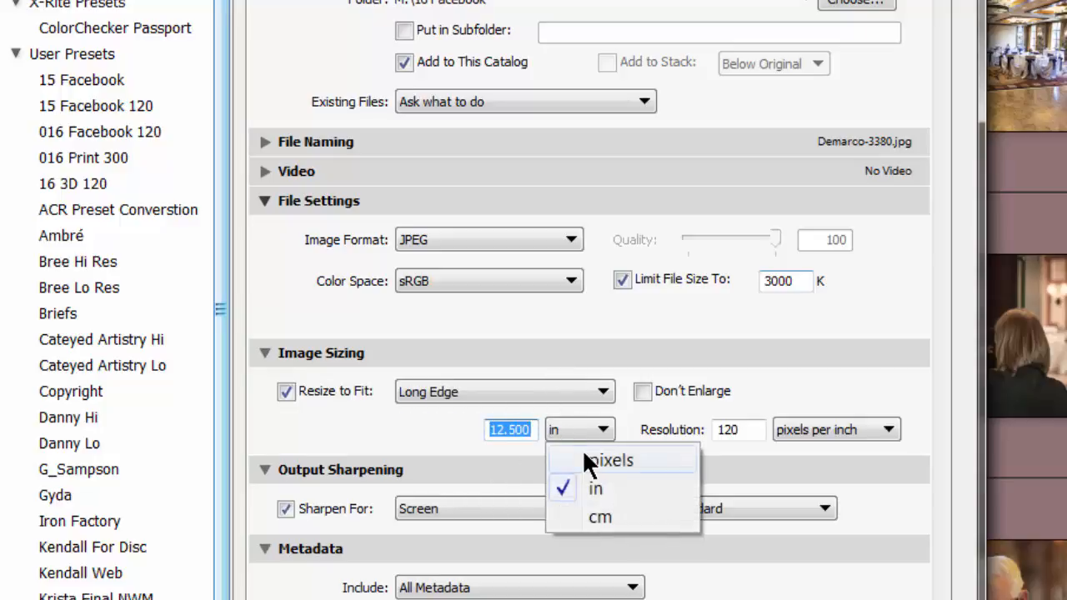
left_click(579, 458)
type("1500")
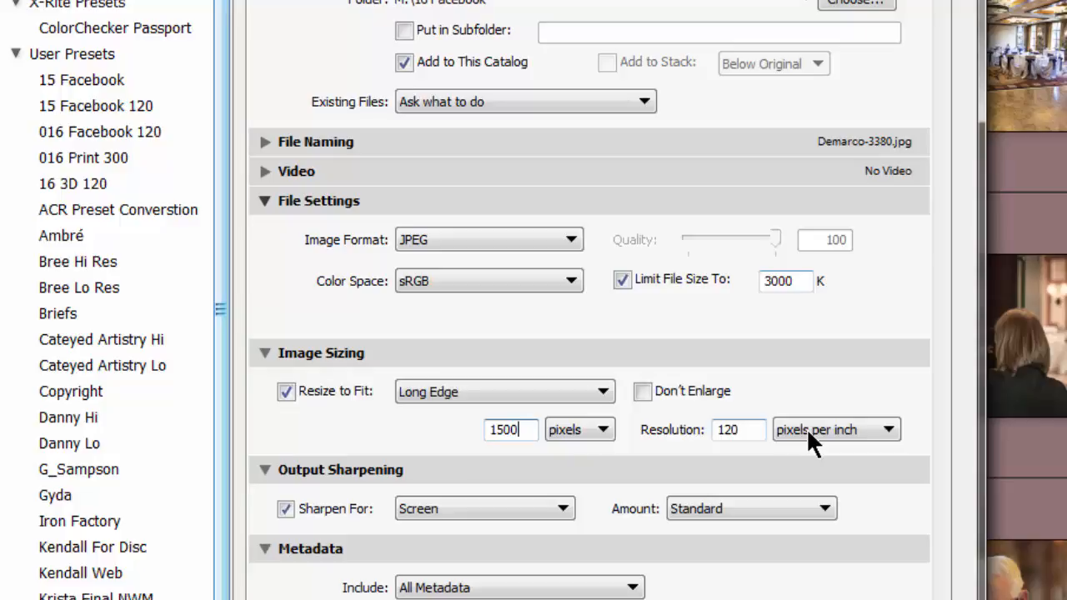
Try an export resolution of 72 pixels per inch, set it back to 120, and review the image sizing summary
left_click(750, 429)
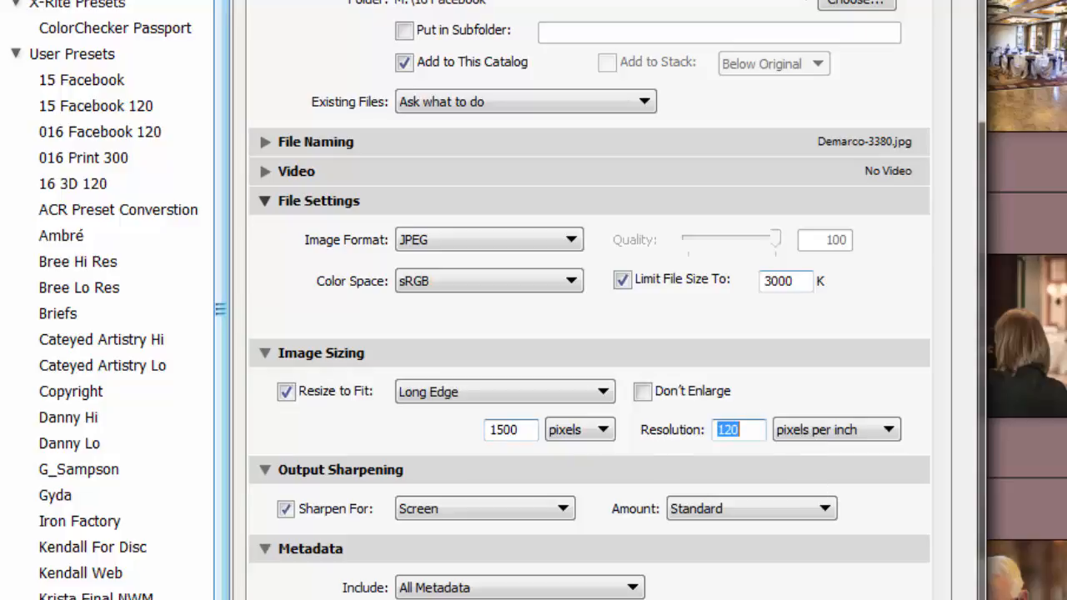
type("72")
left_click_drag(748, 433, 671, 430)
type("12")
left_click(807, 360)
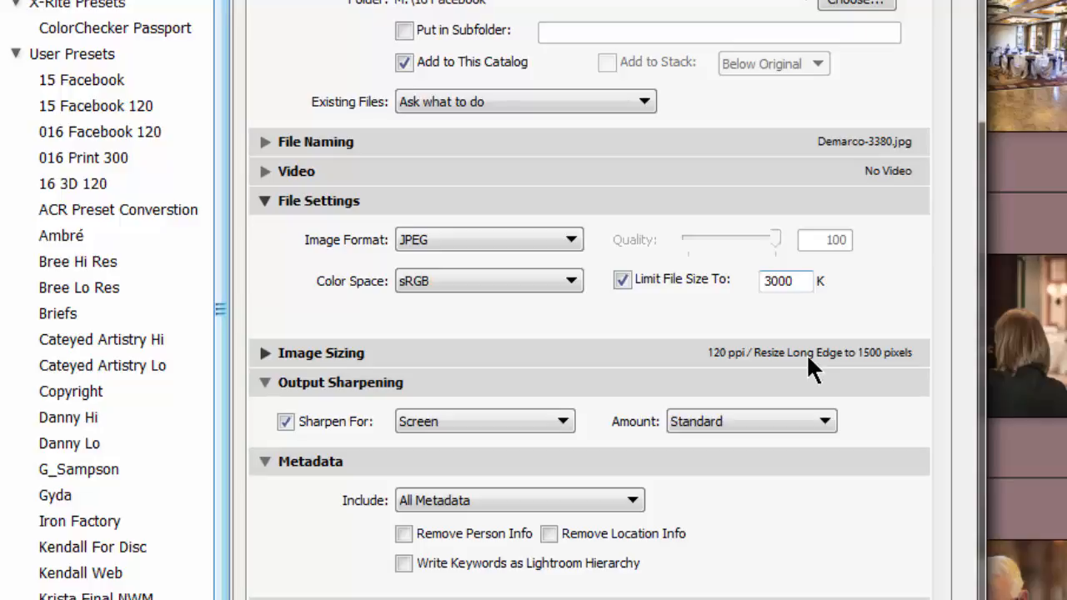
left_click(774, 345)
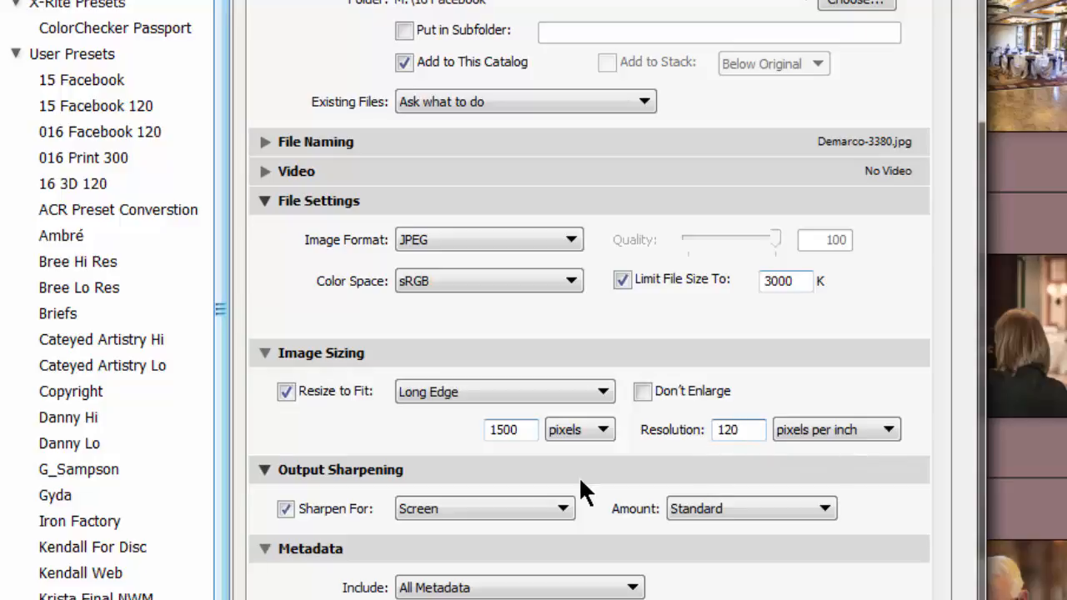
Check the output sharpening targets, sharpening amounts and metadata options, keeping Screen, Standard and All Metadata
left_click(447, 507)
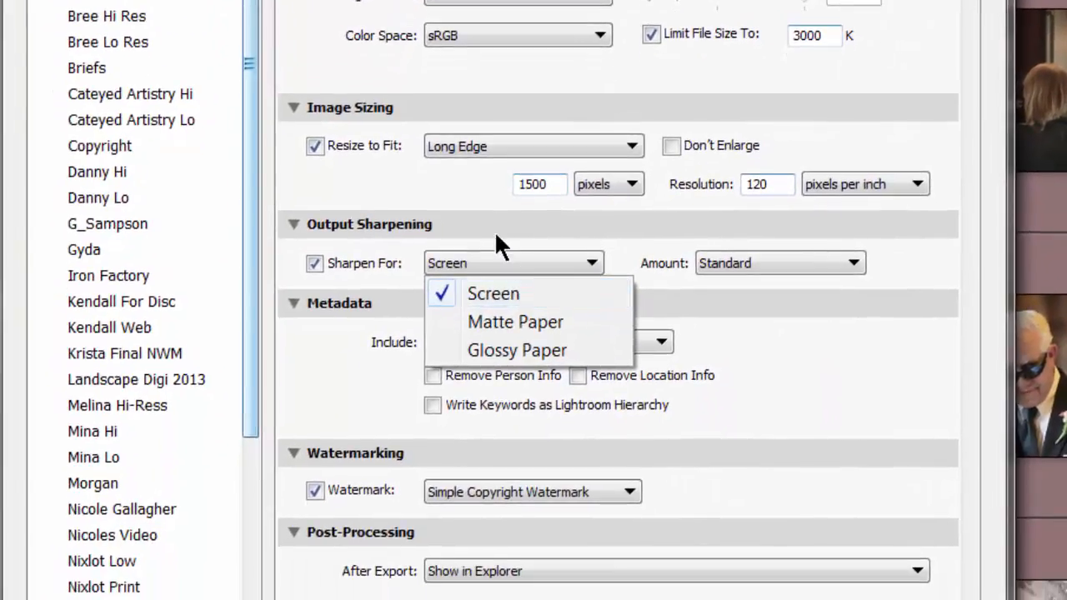
left_click(467, 490)
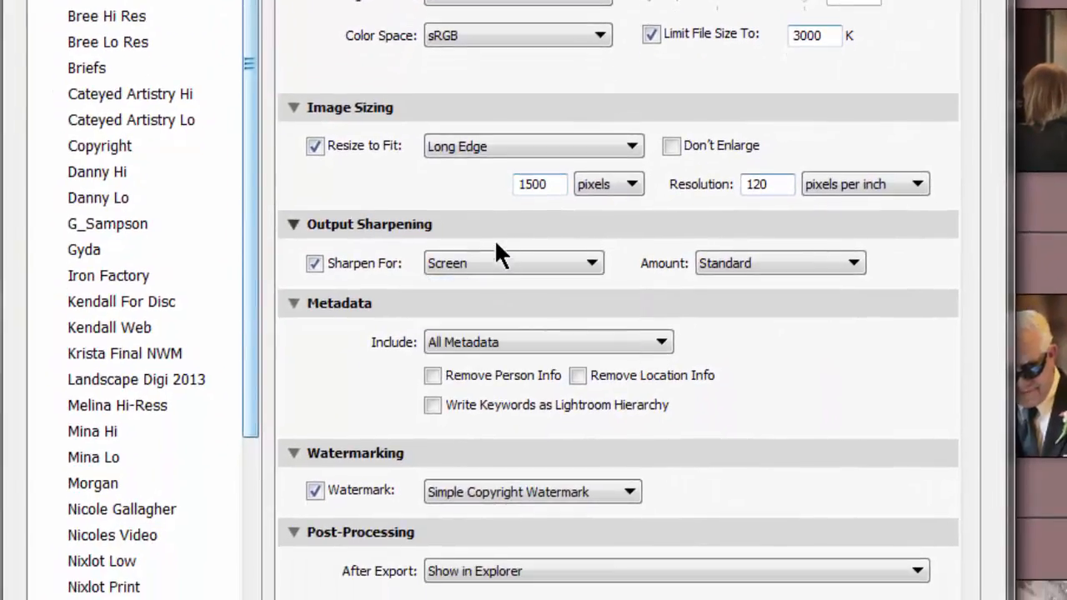
left_click(738, 265)
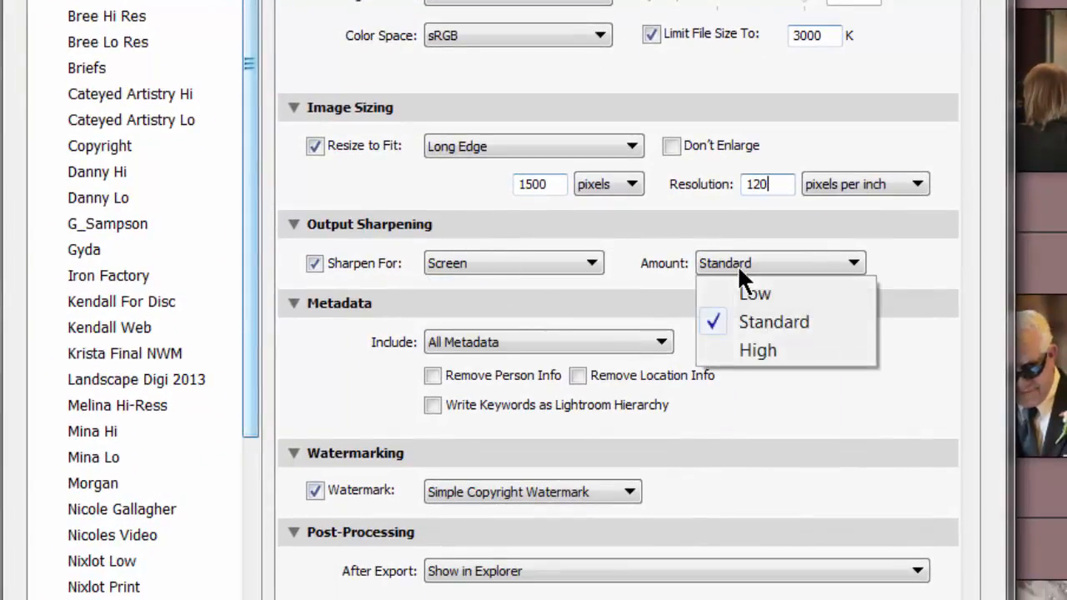
left_click(897, 321)
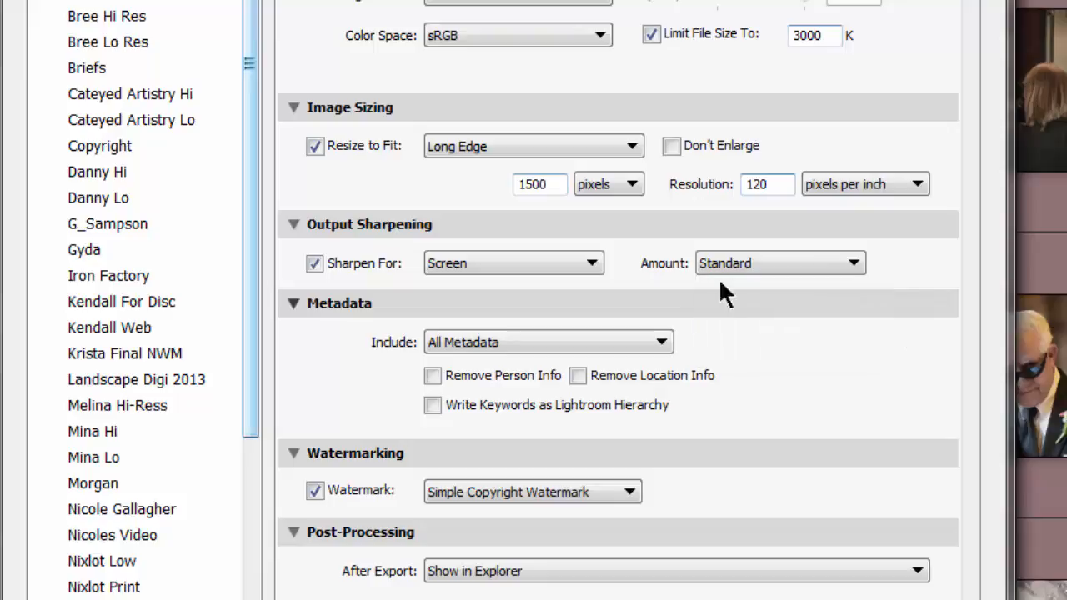
left_click(509, 342)
left_click(793, 312)
Try the 016 LR White watermark for the export and switch back to Simple Copyright Watermark
left_click(479, 501)
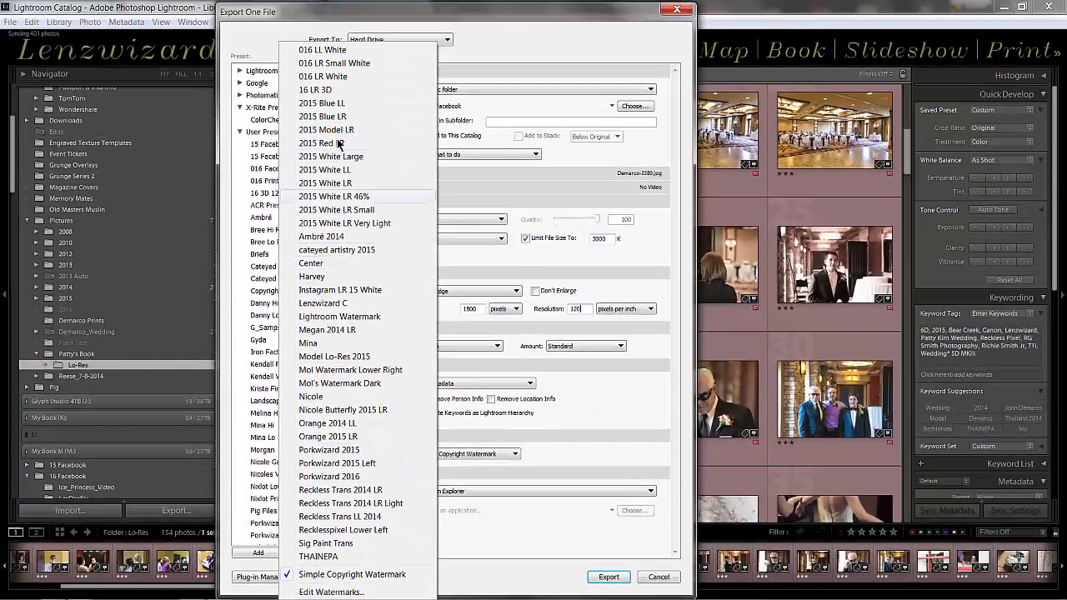
left_click(323, 76)
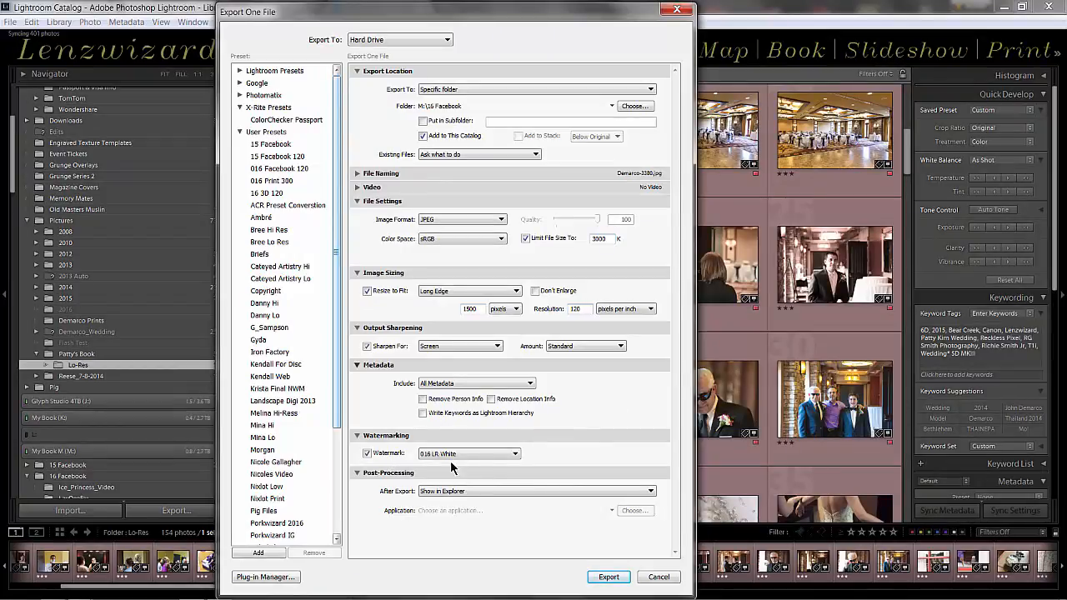
left_click(455, 454)
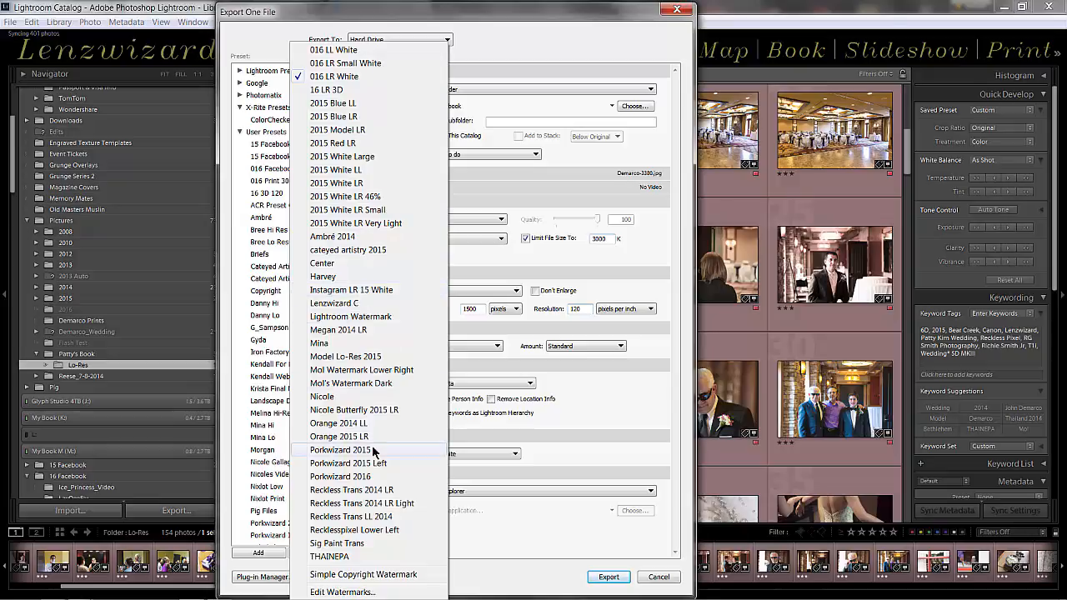
left_click(364, 575)
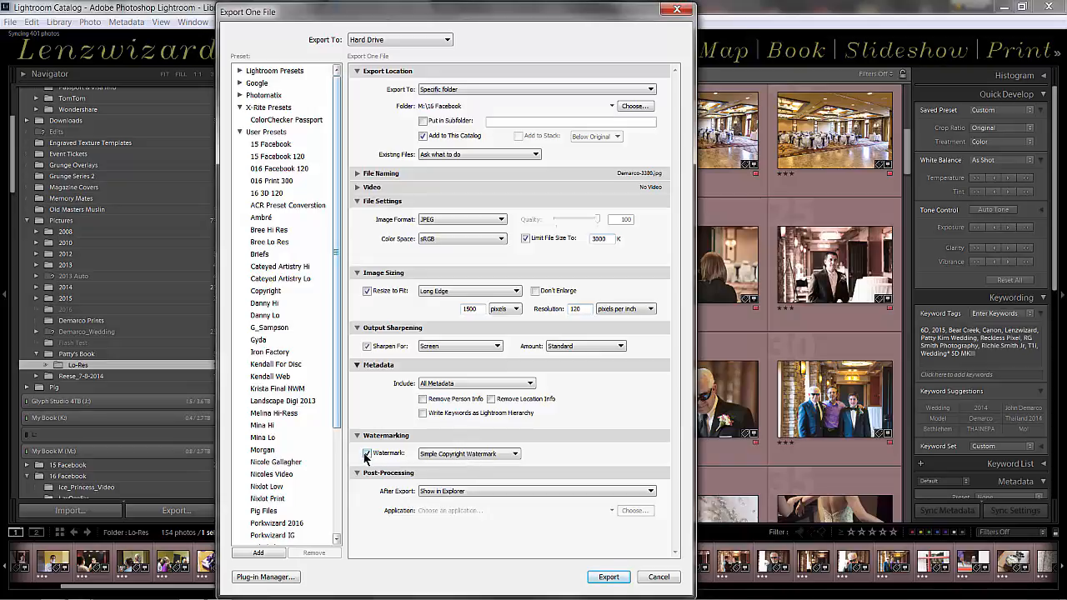
Open the Watermark Editor from the export settings and load the 016 LR White watermark preset
left_click(447, 457)
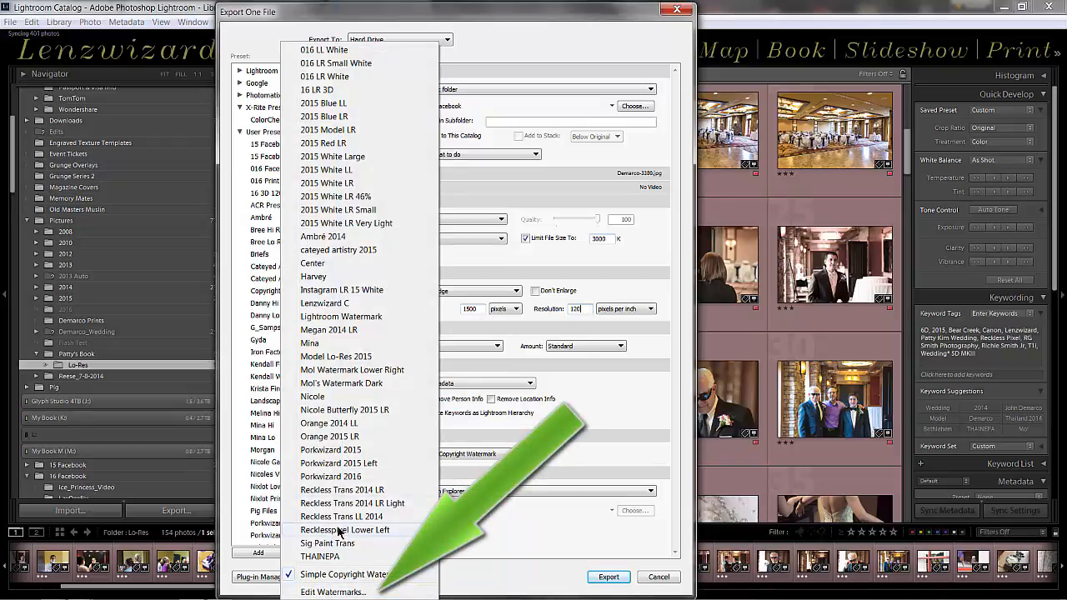
left_click(332, 592)
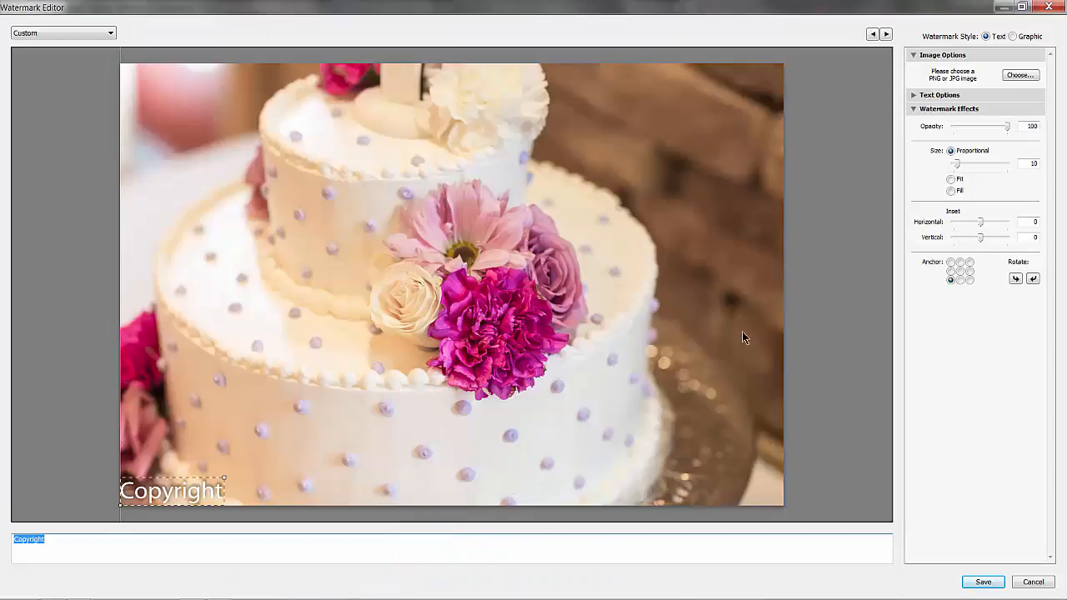
left_click(64, 34)
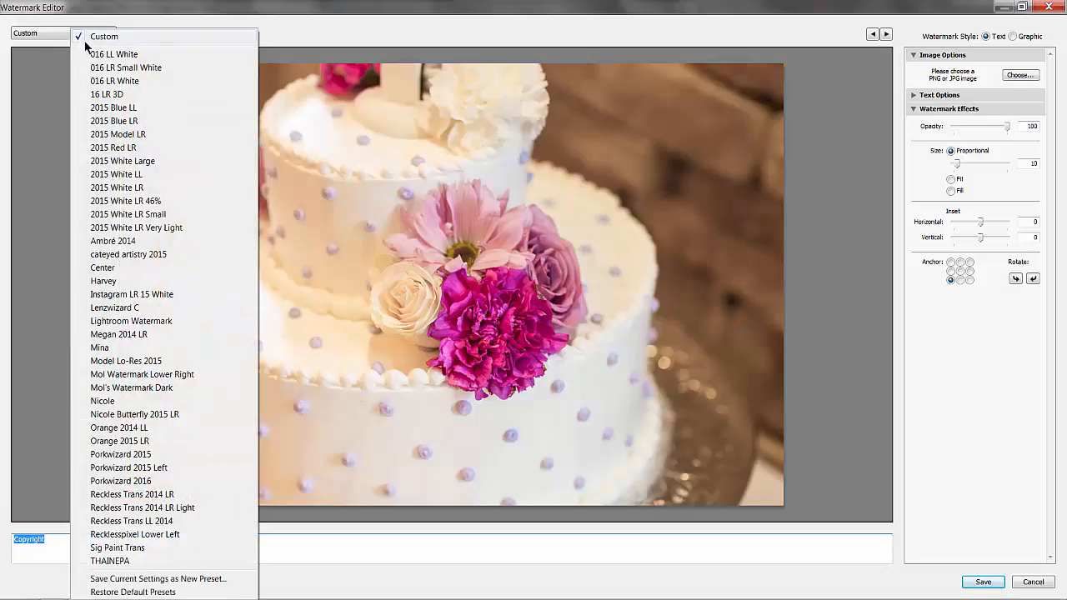
left_click(107, 81)
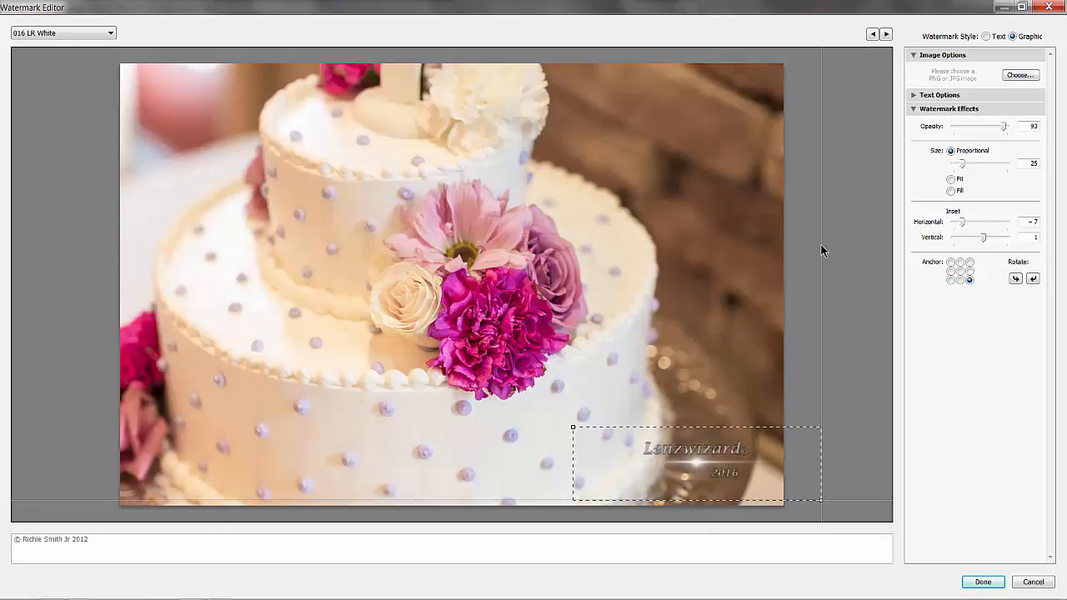
Try other anchor positions and the Fill and Fit sizes on the watermark, and reload the 016 LR White preset
left_click(969, 271)
left_click(960, 271)
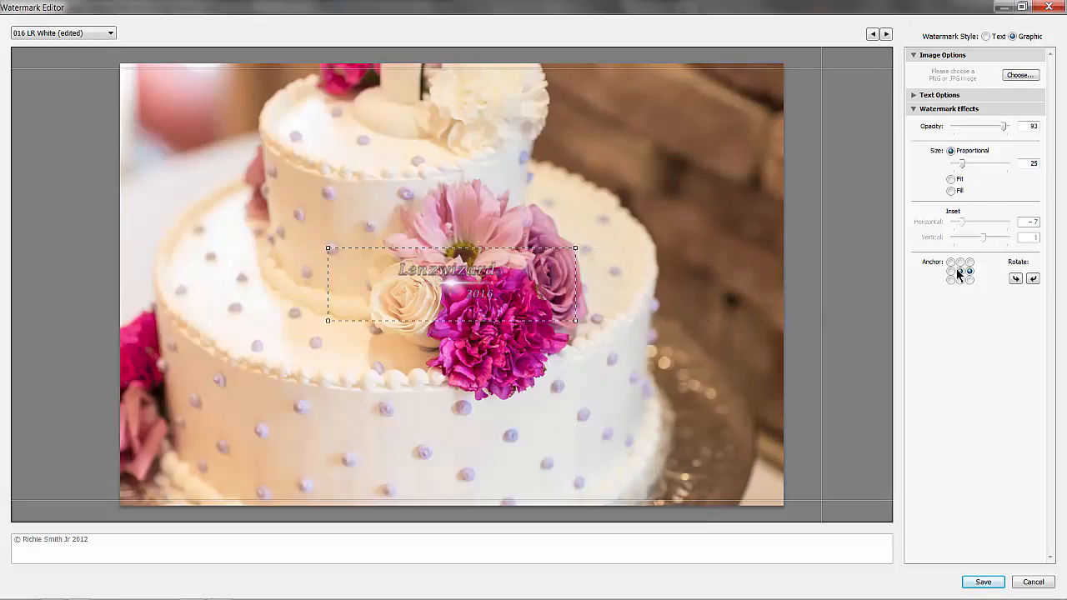
left_click(951, 191)
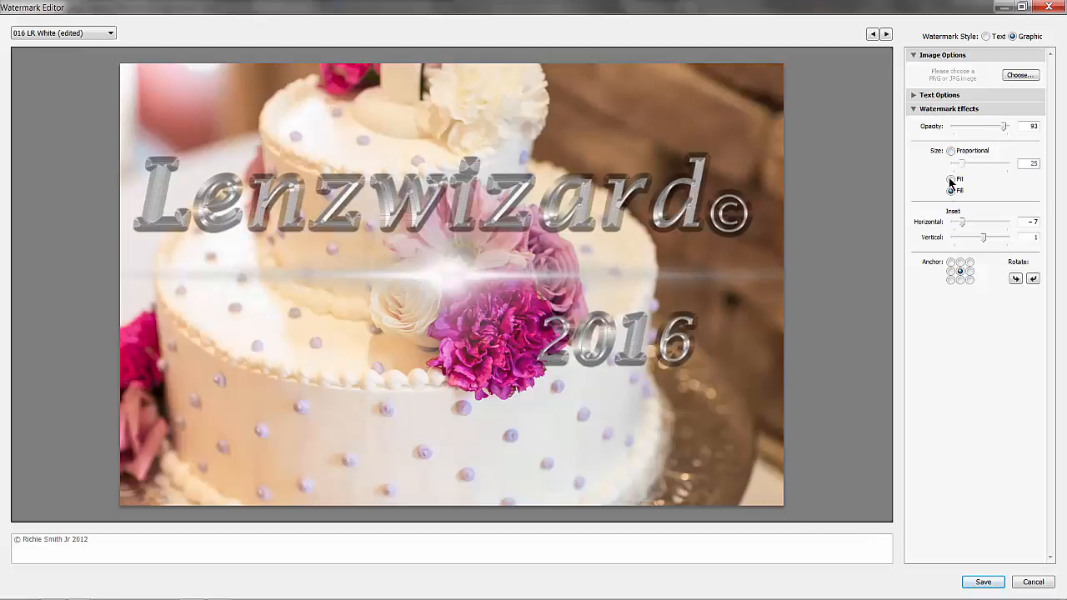
left_click(951, 180)
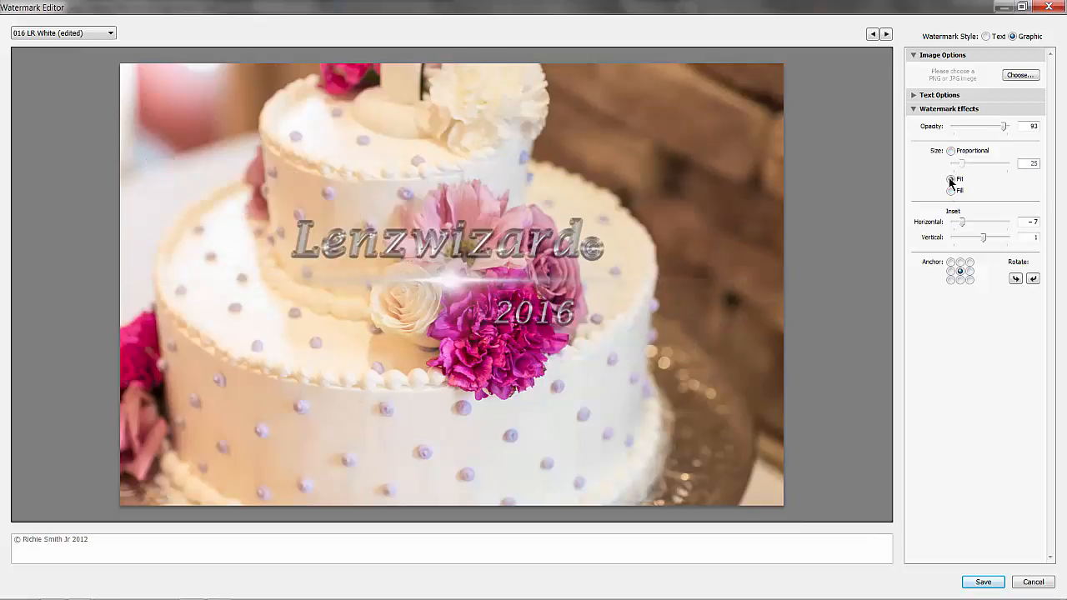
left_click(970, 281)
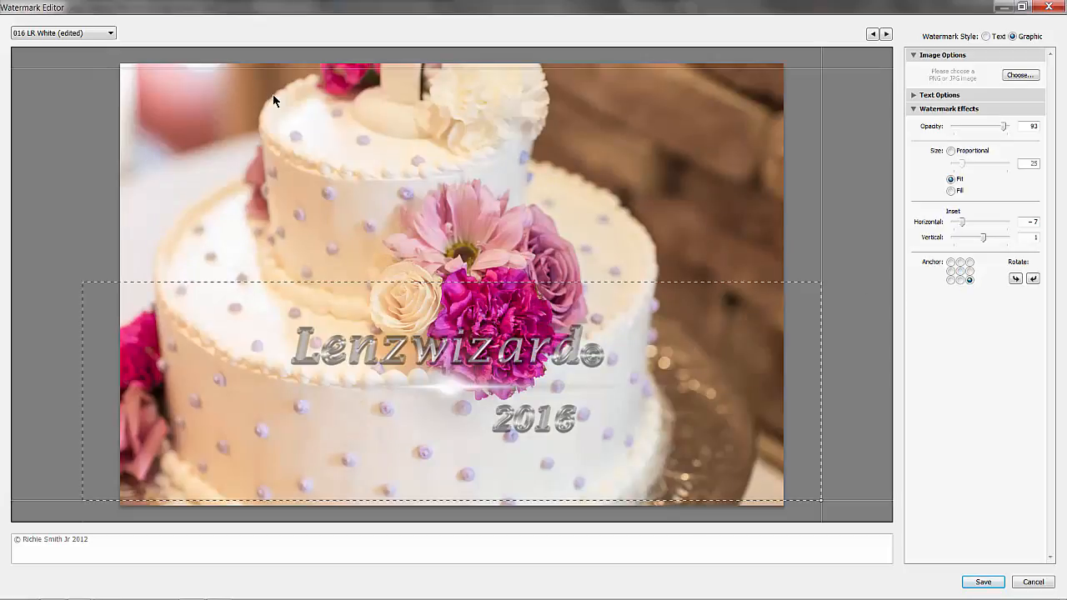
left_click(91, 33)
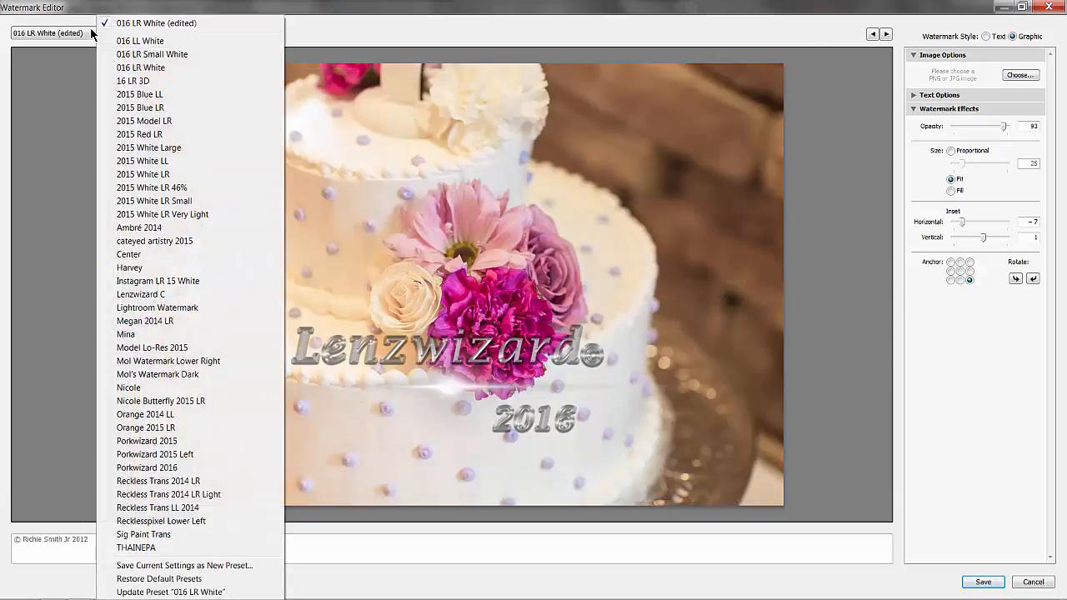
left_click(131, 67)
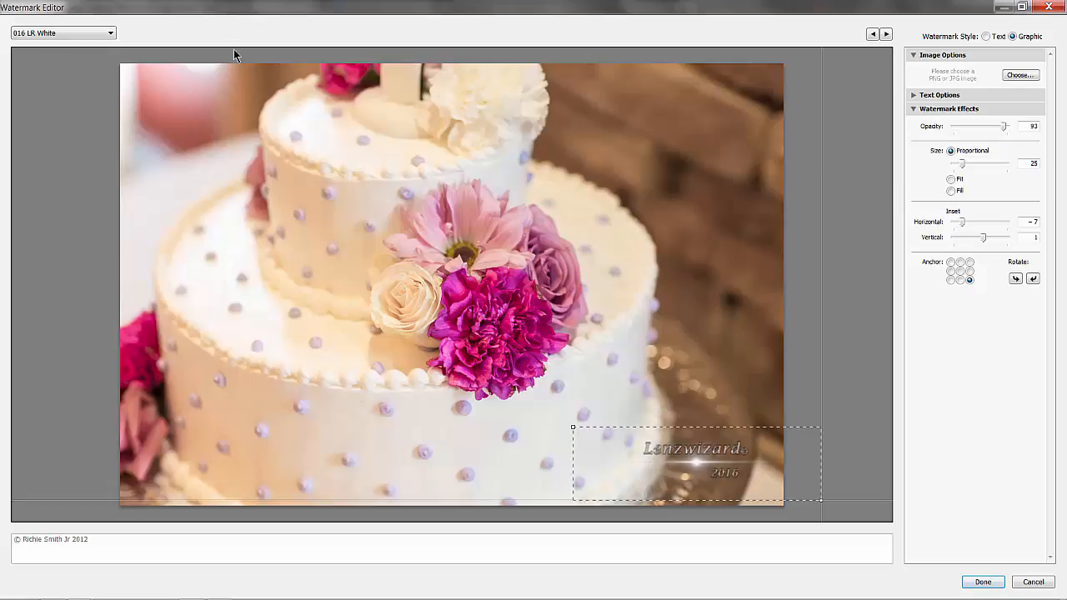
Set the watermark's opacity to 90 and cancel saving it as a new preset
left_click(48, 35)
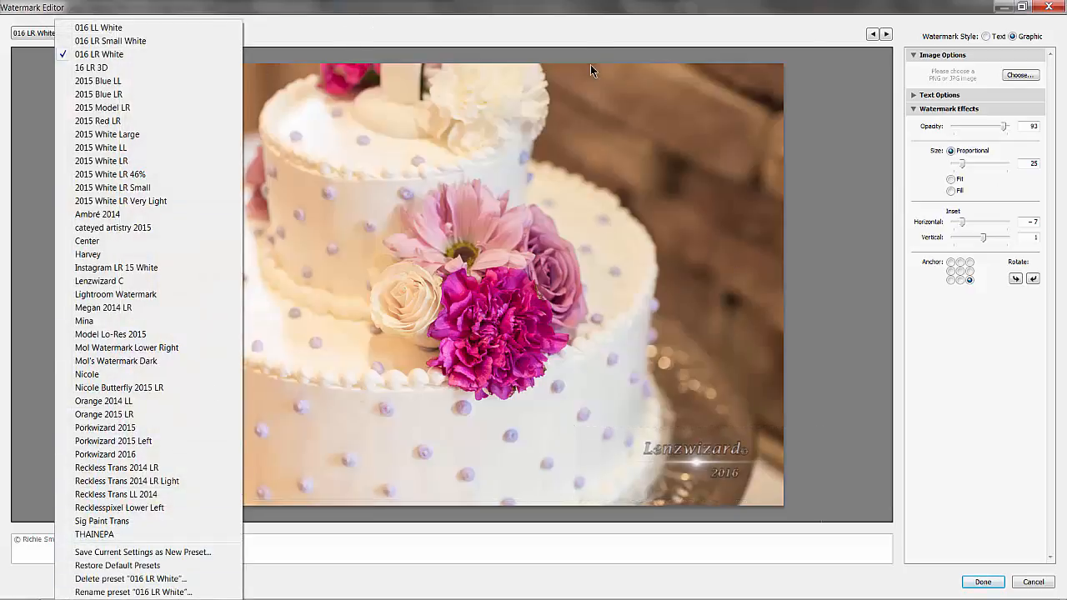
left_click(583, 32)
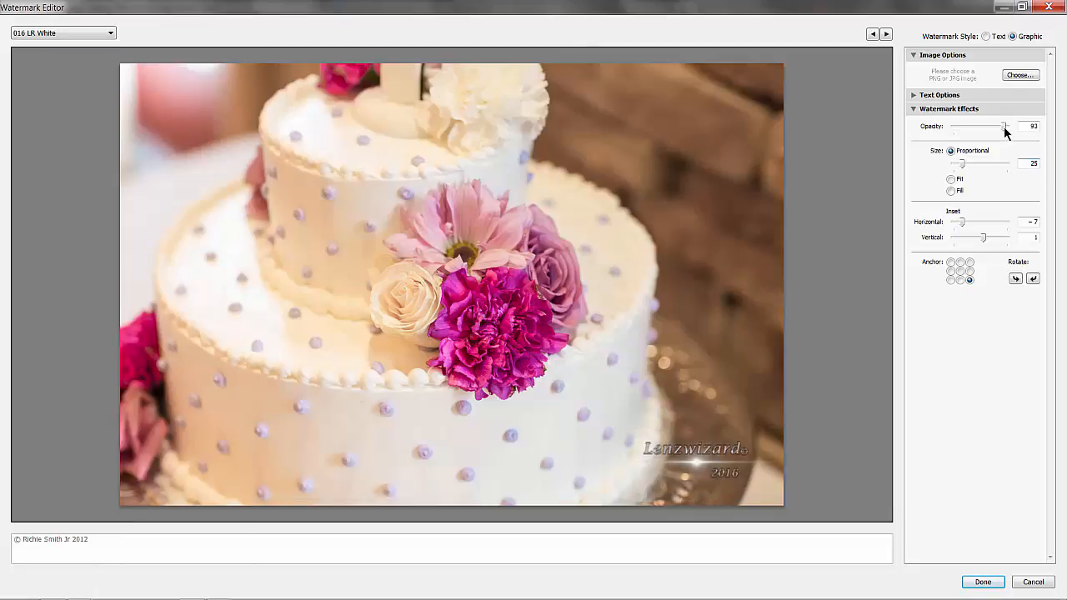
left_click_drag(1004, 129, 1003, 130)
left_click(990, 584)
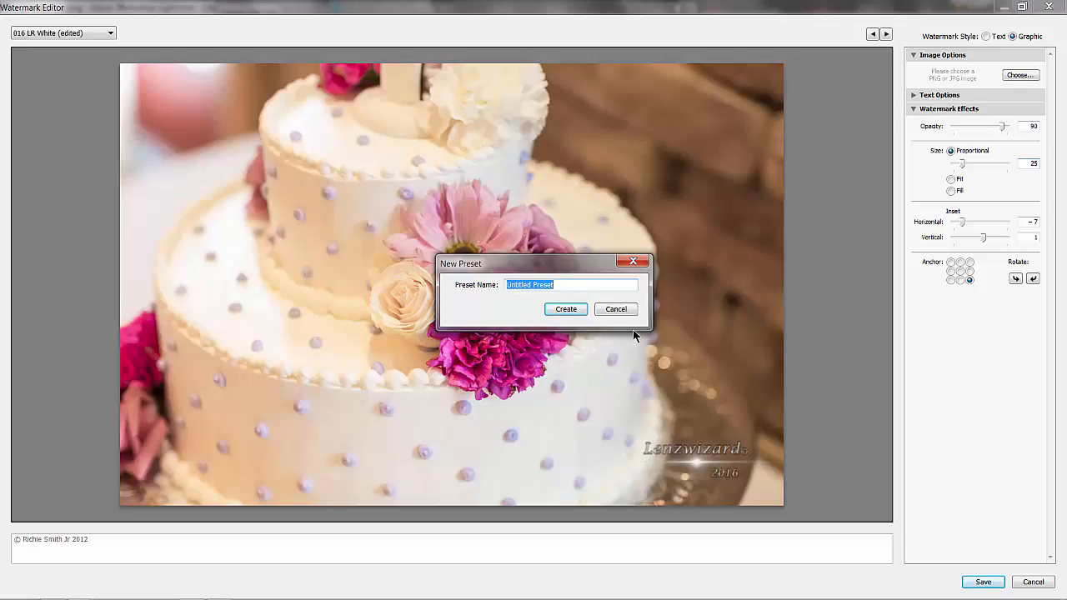
left_click(618, 309)
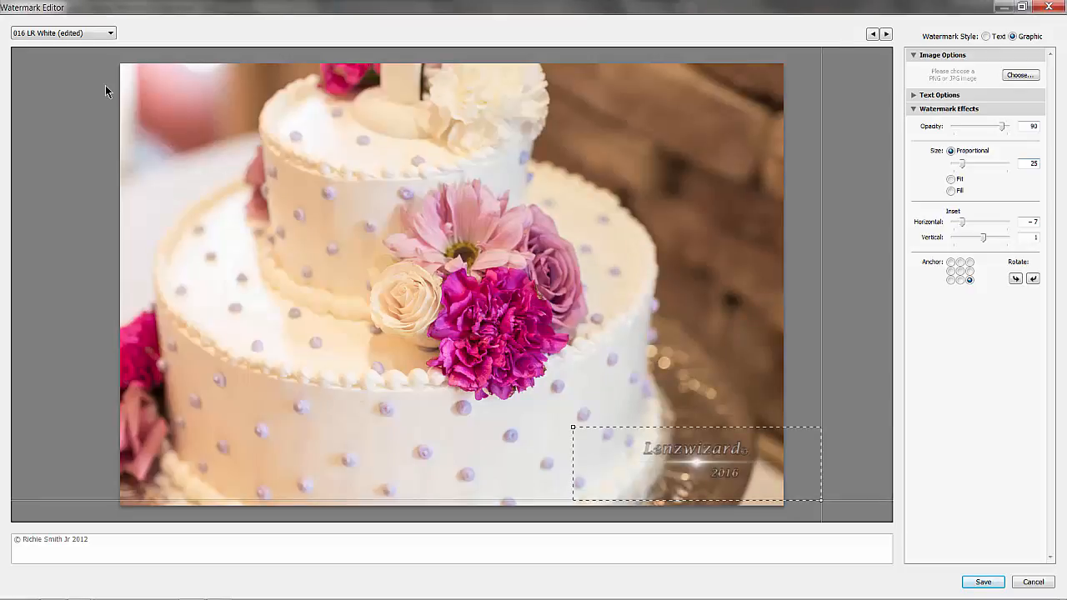
Update the 016 LR White preset with the edited watermark settings and finish editing the watermark
left_click(67, 34)
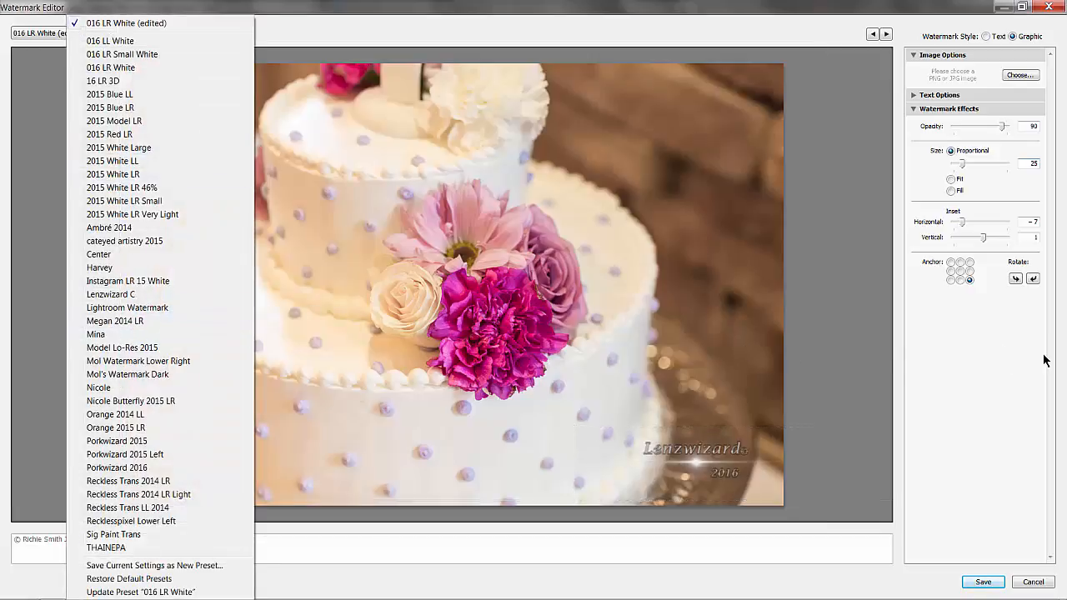
left_click(1007, 369)
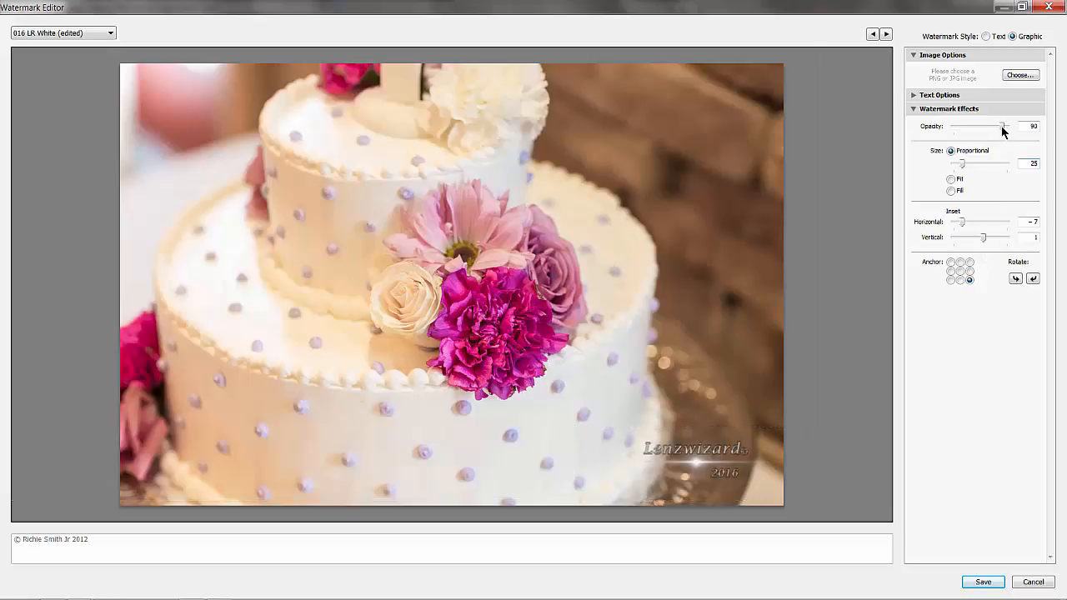
left_click(94, 35)
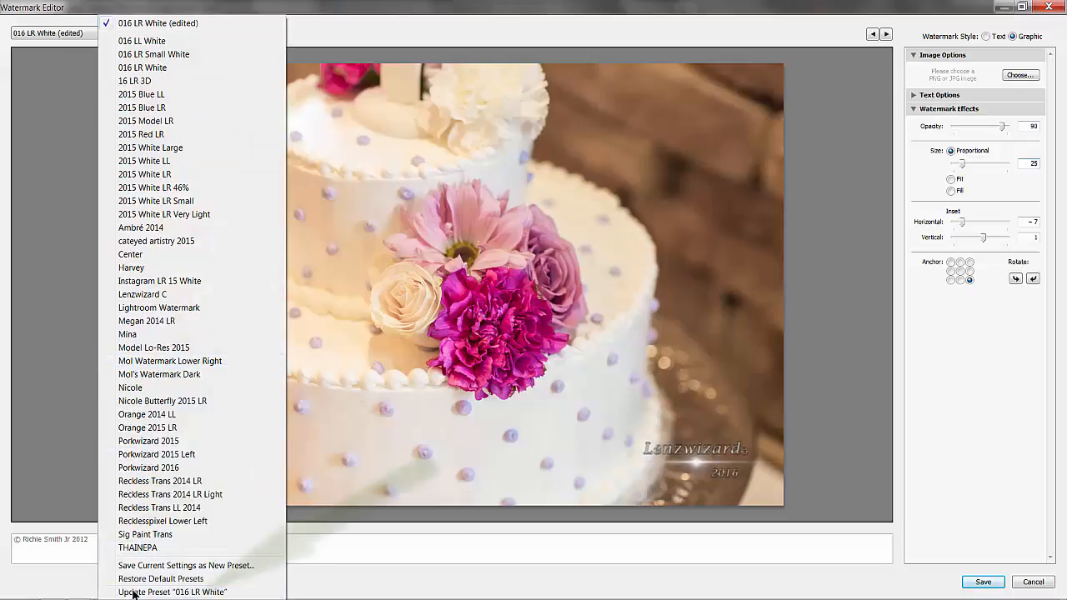
left_click(192, 592)
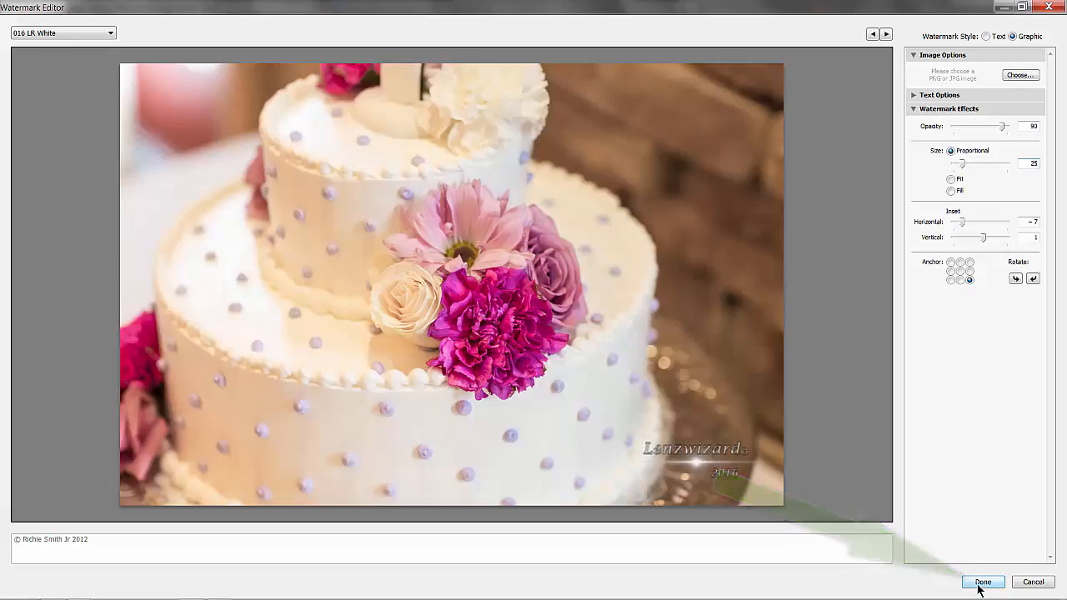
left_click(983, 582)
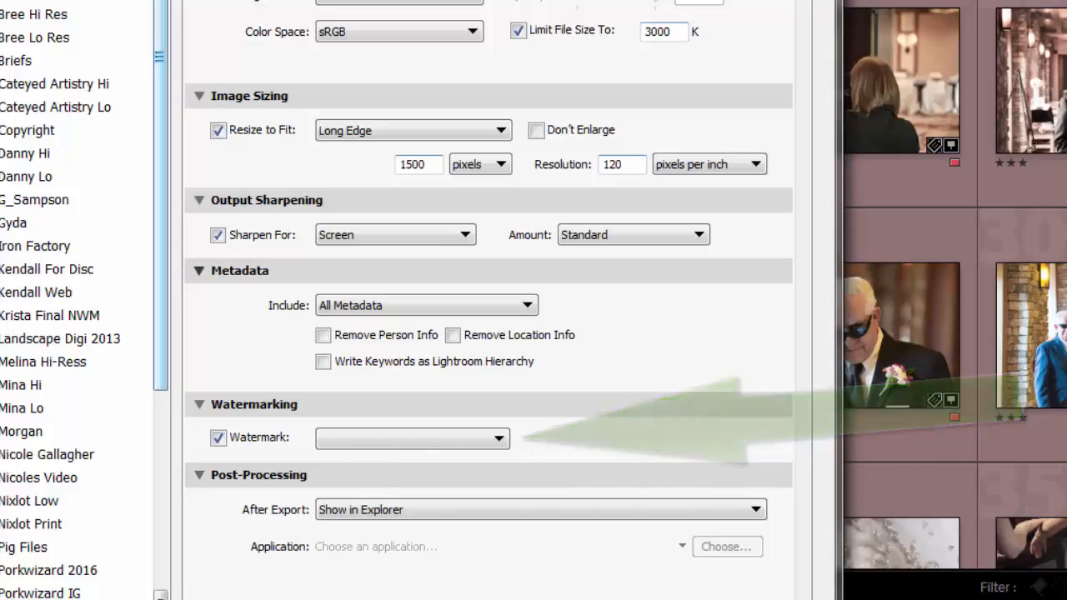
Export the cake photo with the 016 LR White watermark and Show in Explorer as the after-export action
left_click(382, 438)
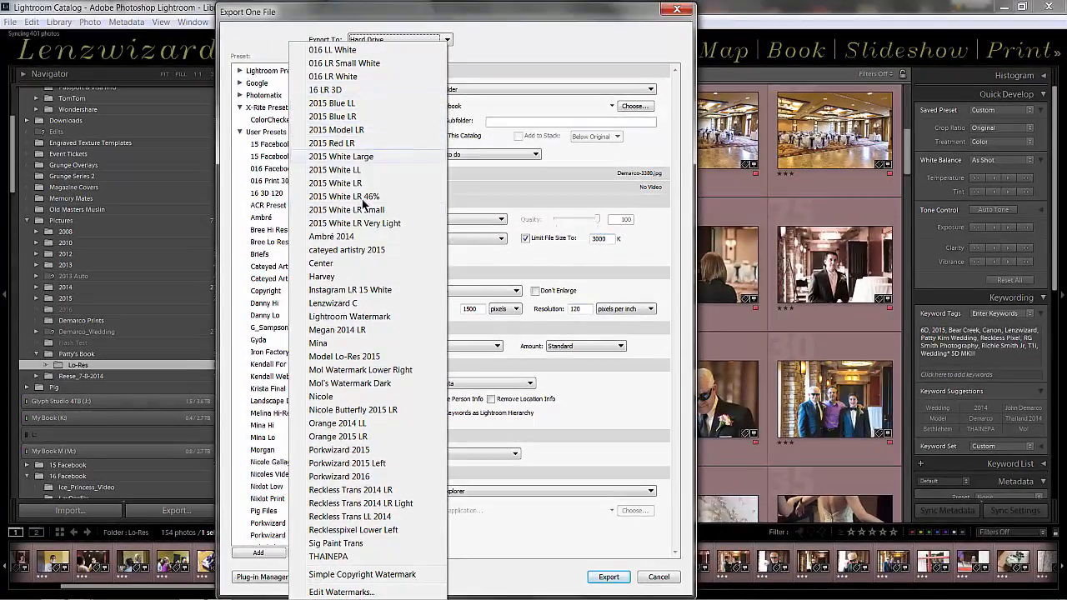
left_click(342, 76)
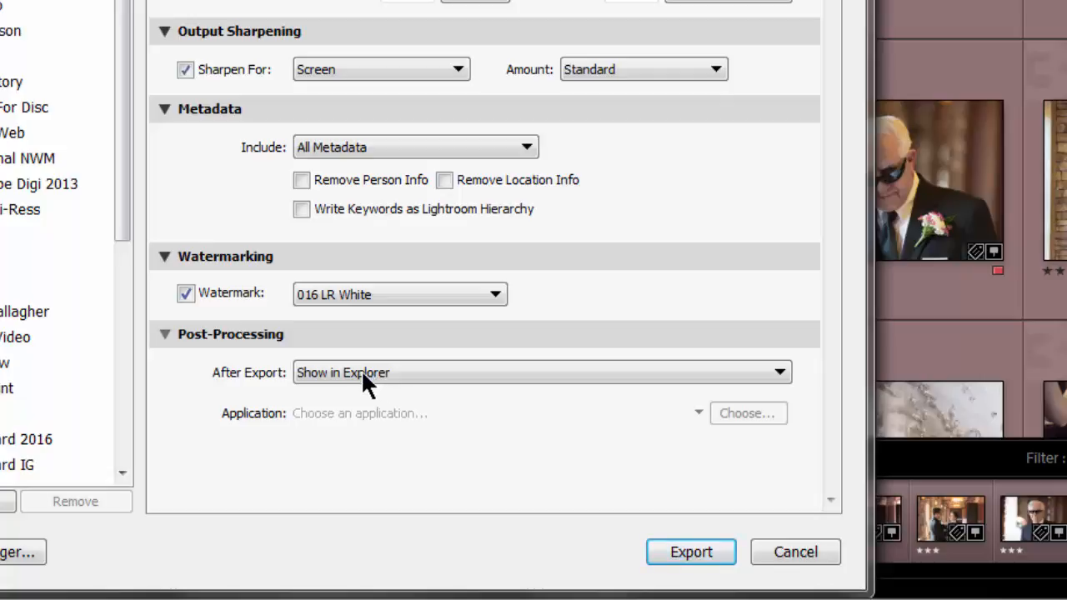
left_click(361, 373)
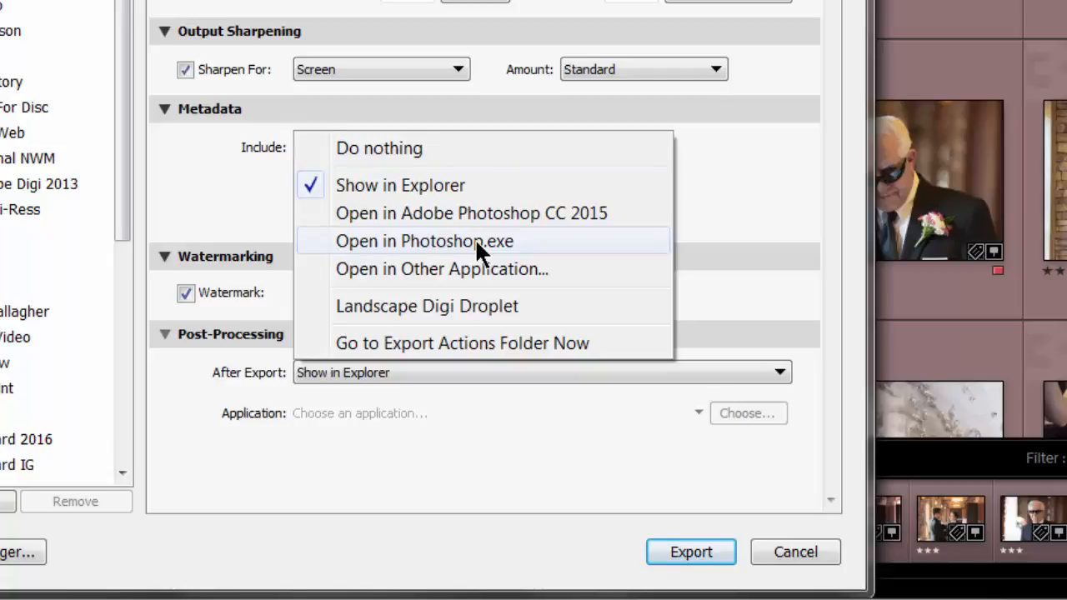
left_click(429, 186)
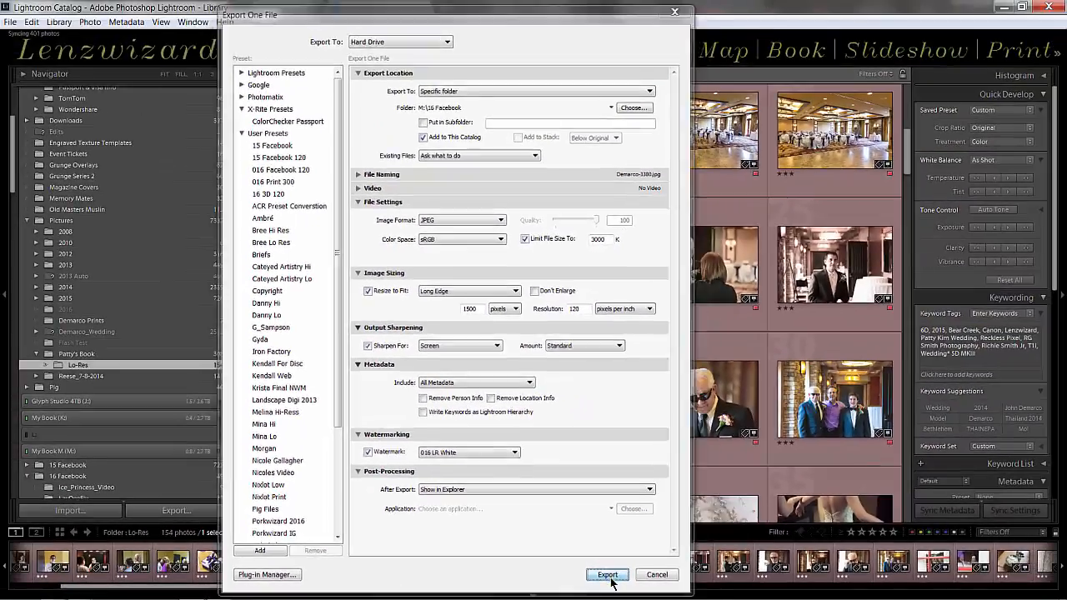
left_click(610, 578)
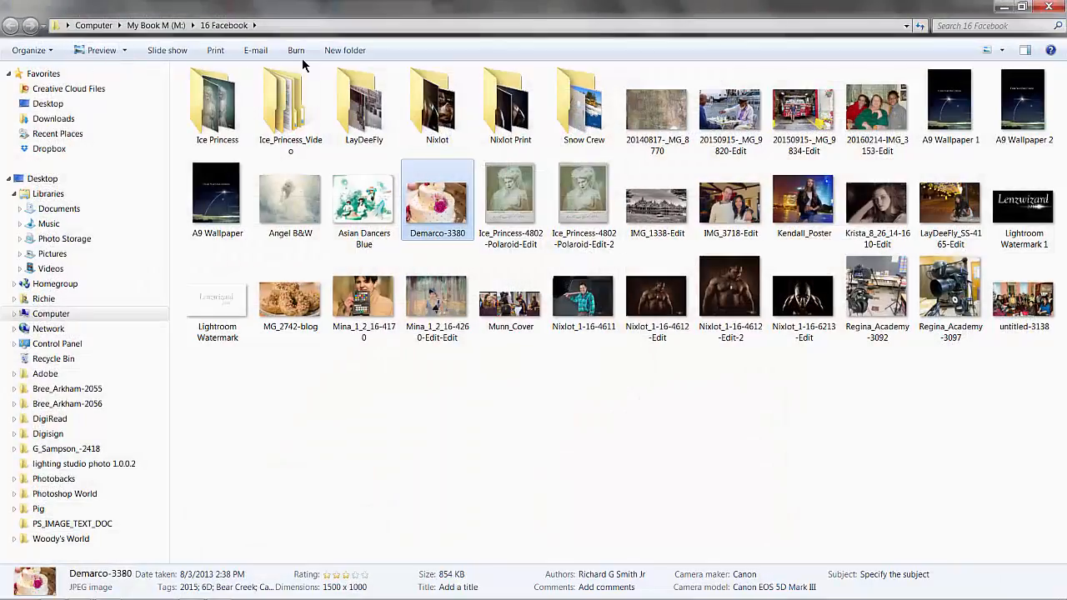
View the exported cake photo, inspect its details and watermark up close, and close the viewer and its folder
double_click(457, 210)
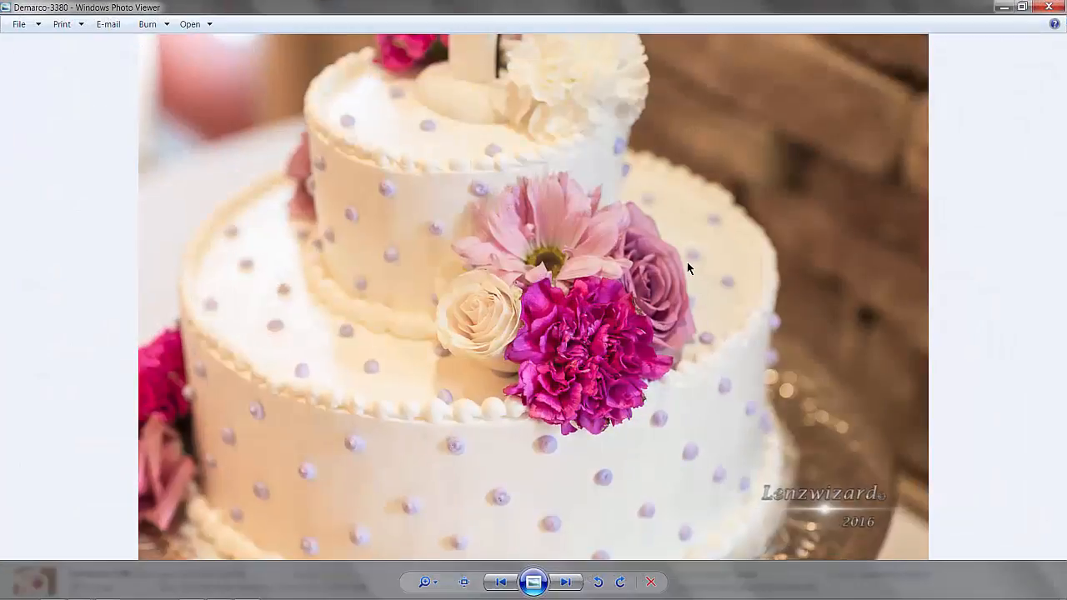
scroll(584, 276, "up", 2)
left_click_drag(585, 276, 499, 126)
scroll(800, 354, "down", 3)
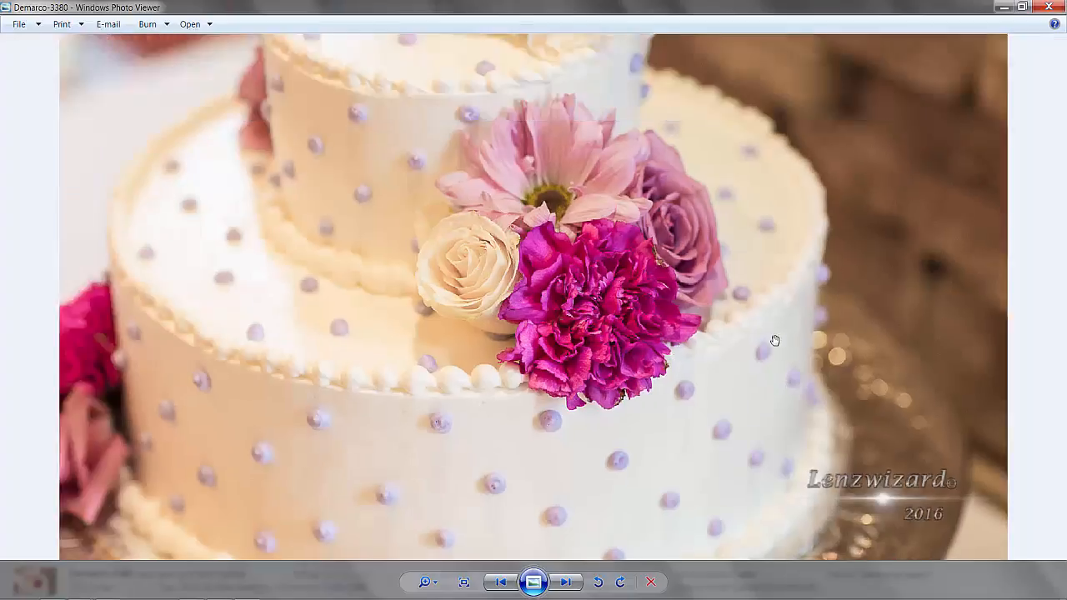
scroll(690, 353, "up", 1)
scroll(688, 354, "down", 1)
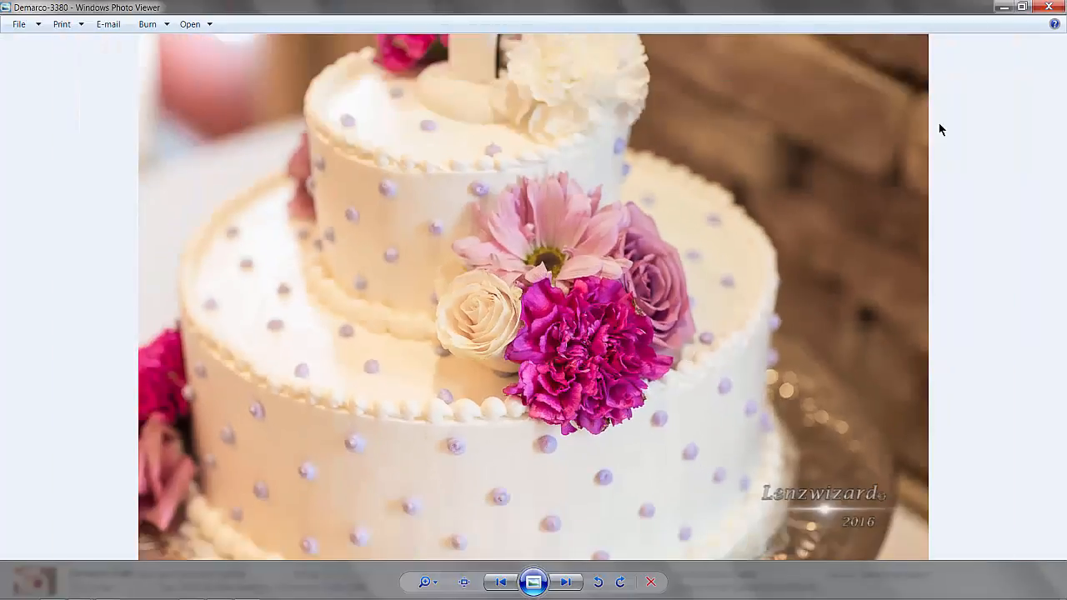
left_click(1049, 6)
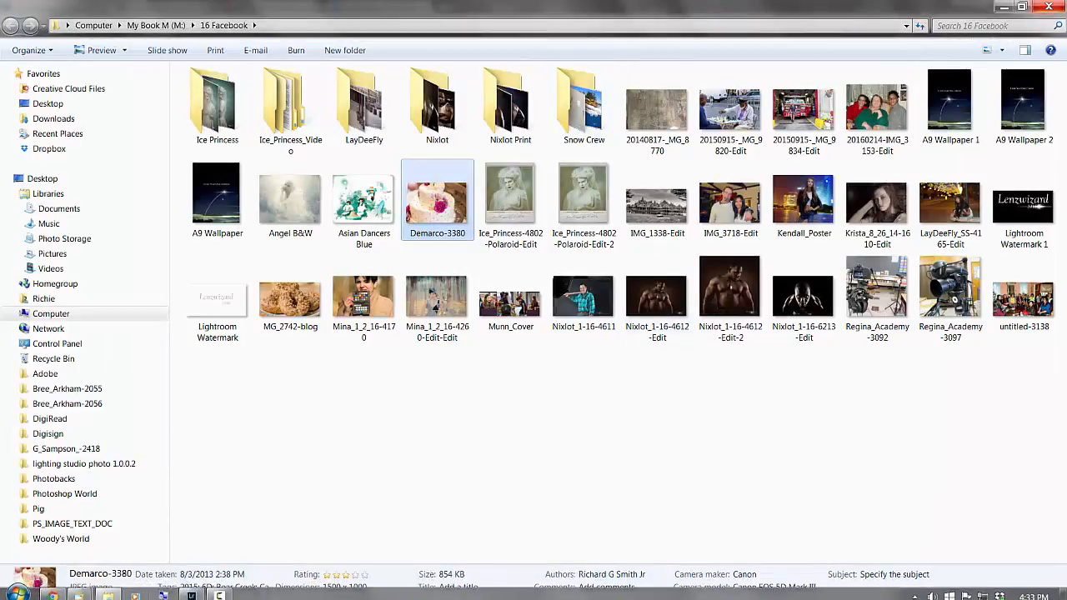
left_click(1047, 8)
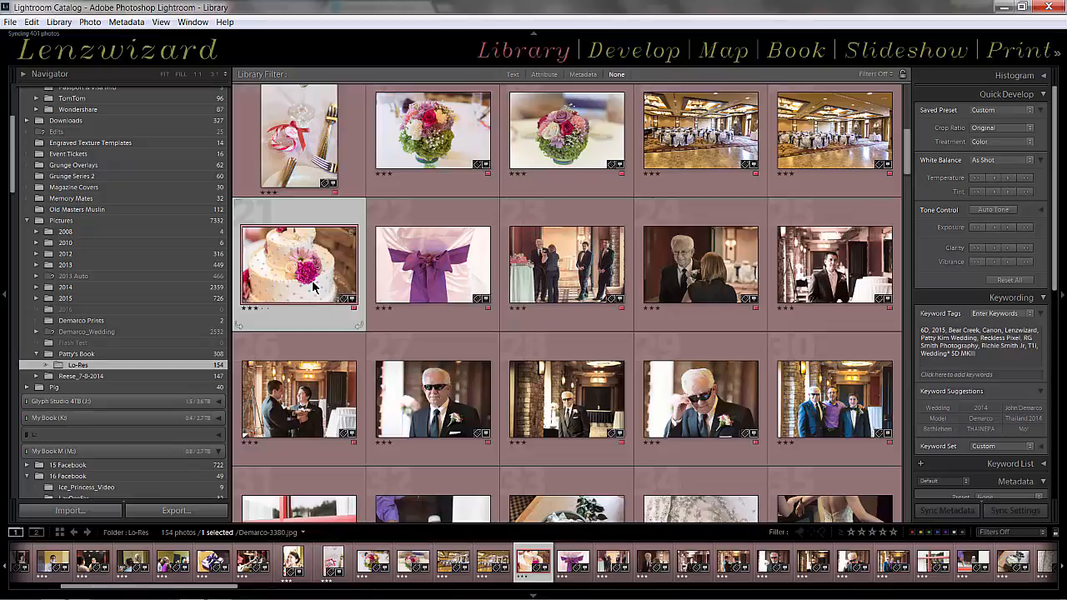
Open the cake photo in Develop and lower its orange saturation to -34 with the targeted adjustment tool
key("ctrl+shift+e")
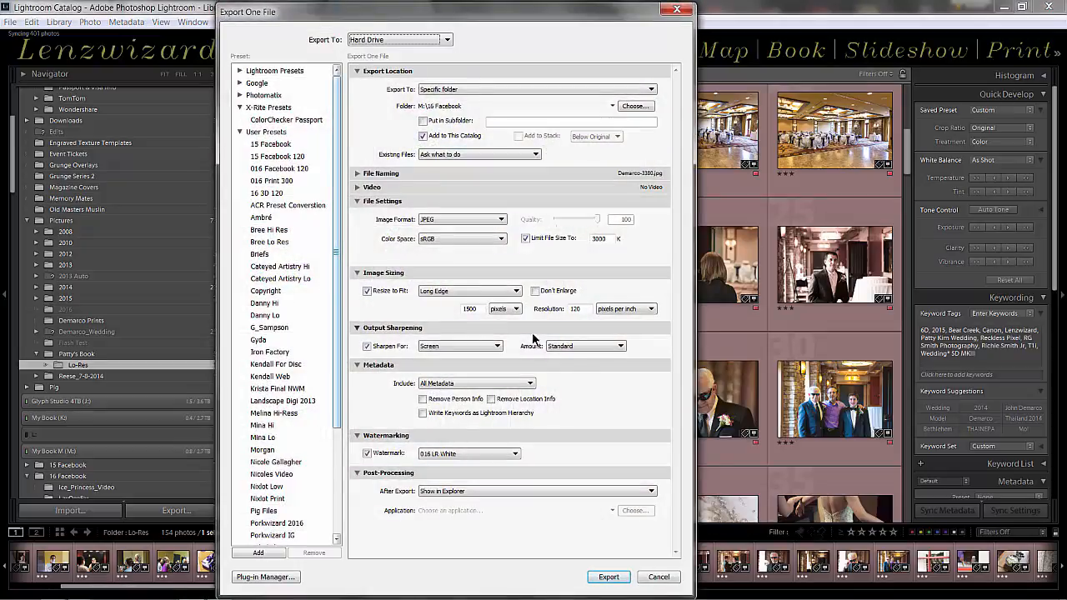
left_click(658, 577)
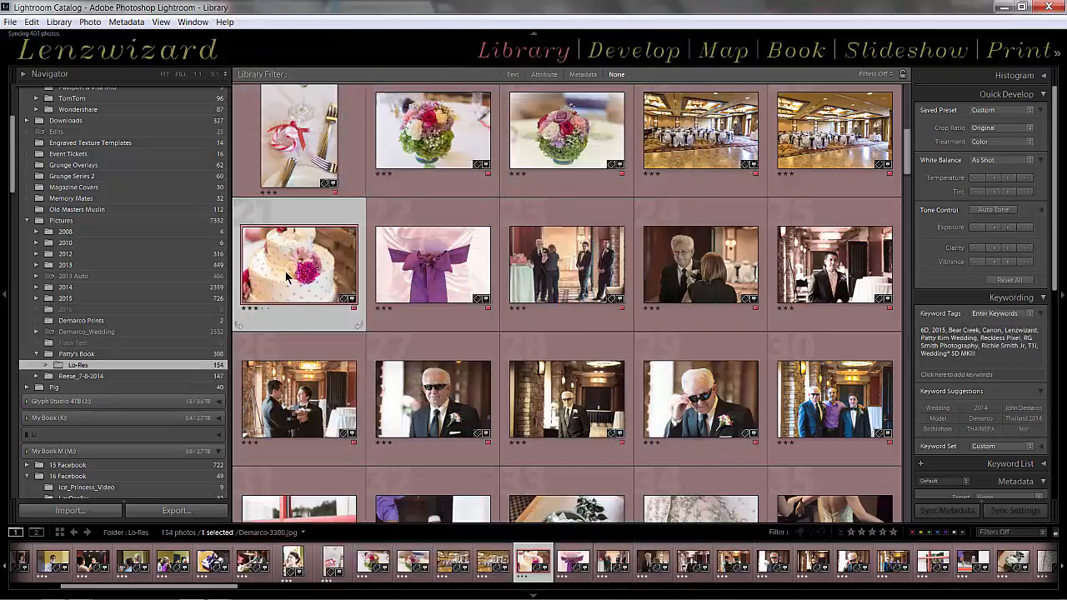
double_click(285, 272)
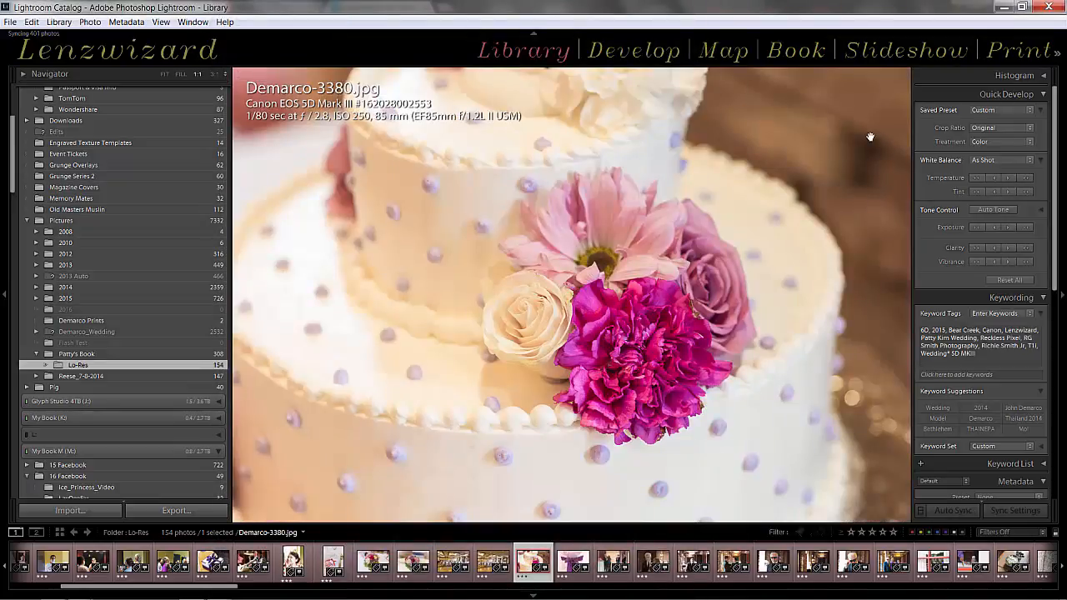
left_click(635, 52)
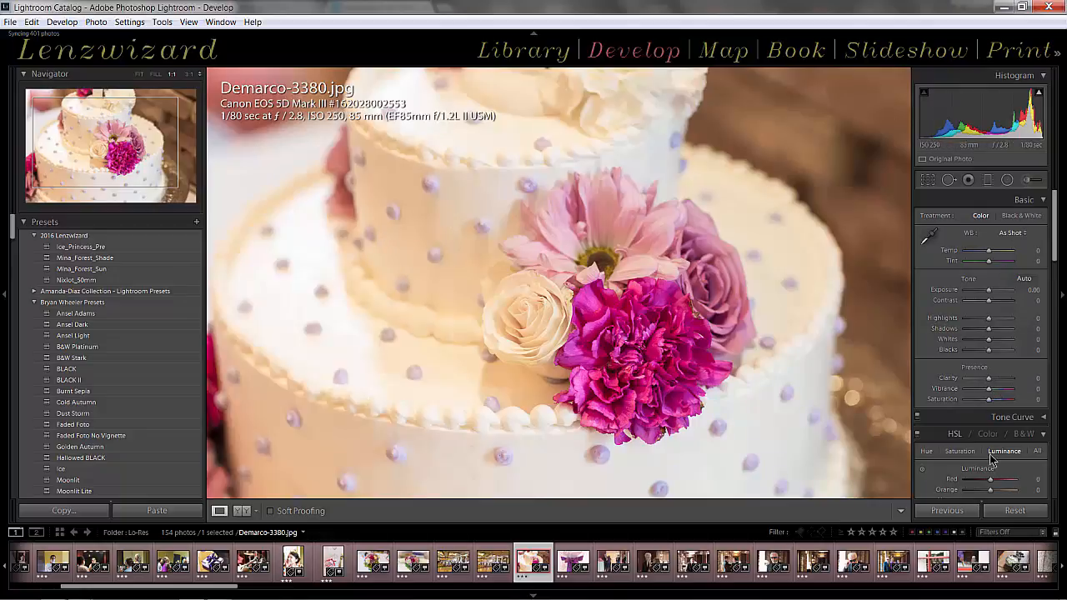
left_click(960, 451)
left_click(922, 470)
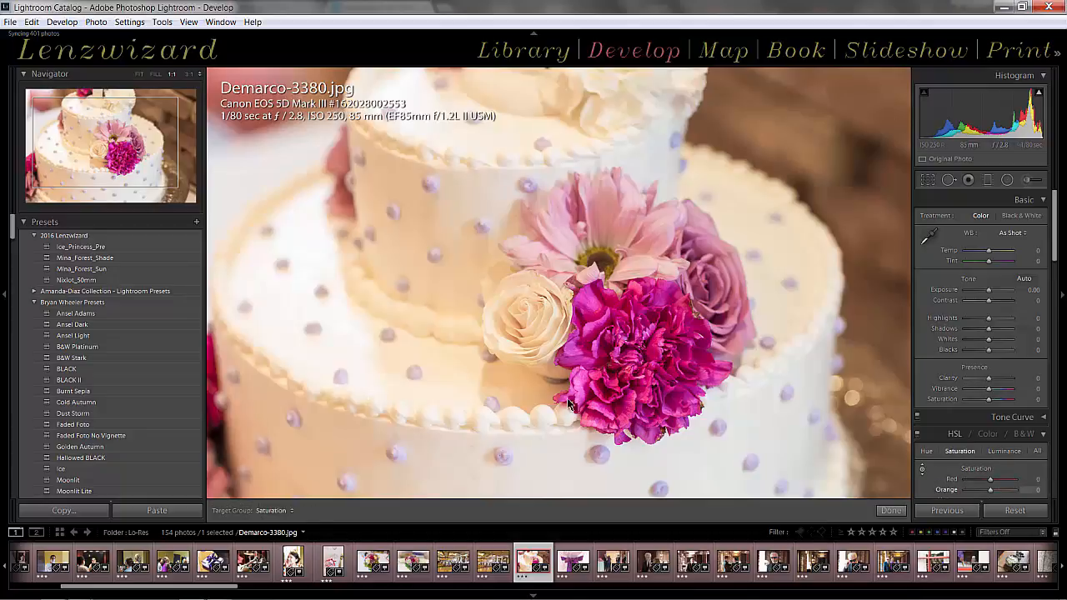
left_click_drag(406, 187, 406, 225)
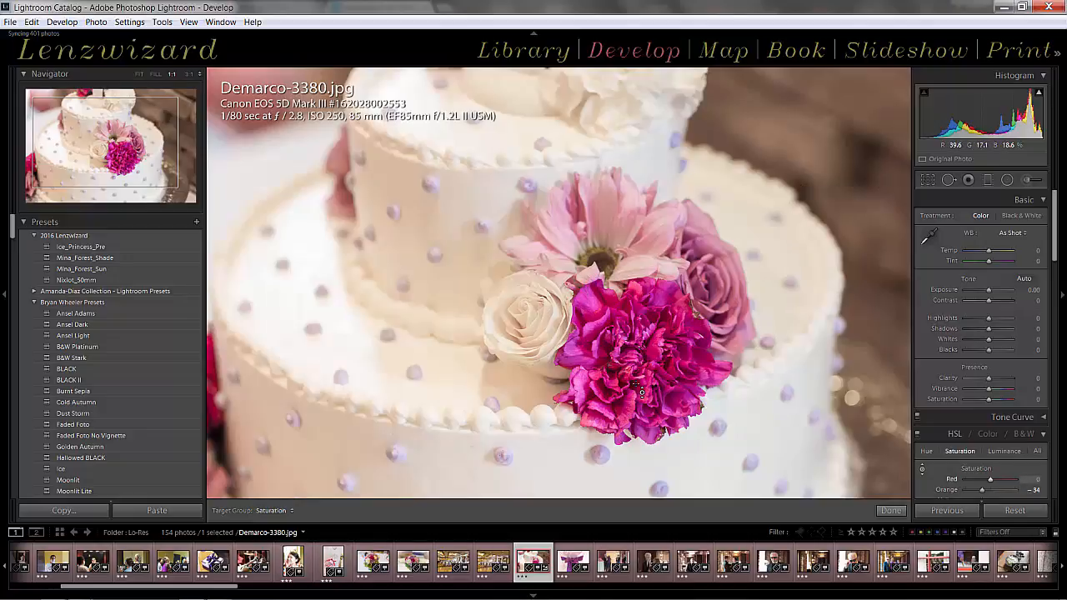
Export the adjusted cake photo with the same settings, using a unique name instead of overwriting the existing file
key("ctrl+shift+e")
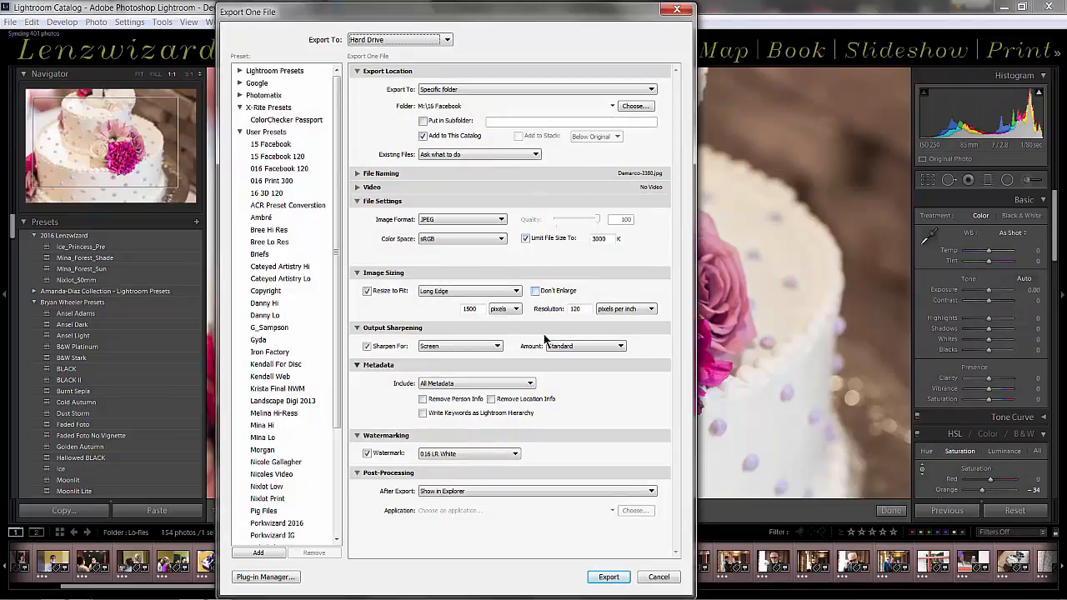
left_click(608, 578)
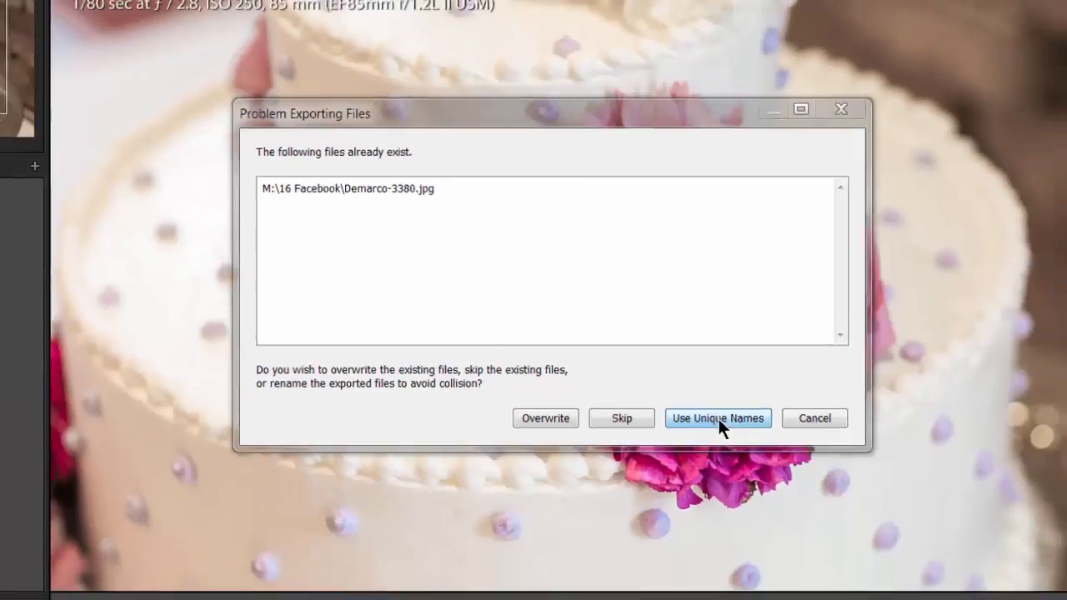
left_click(757, 434)
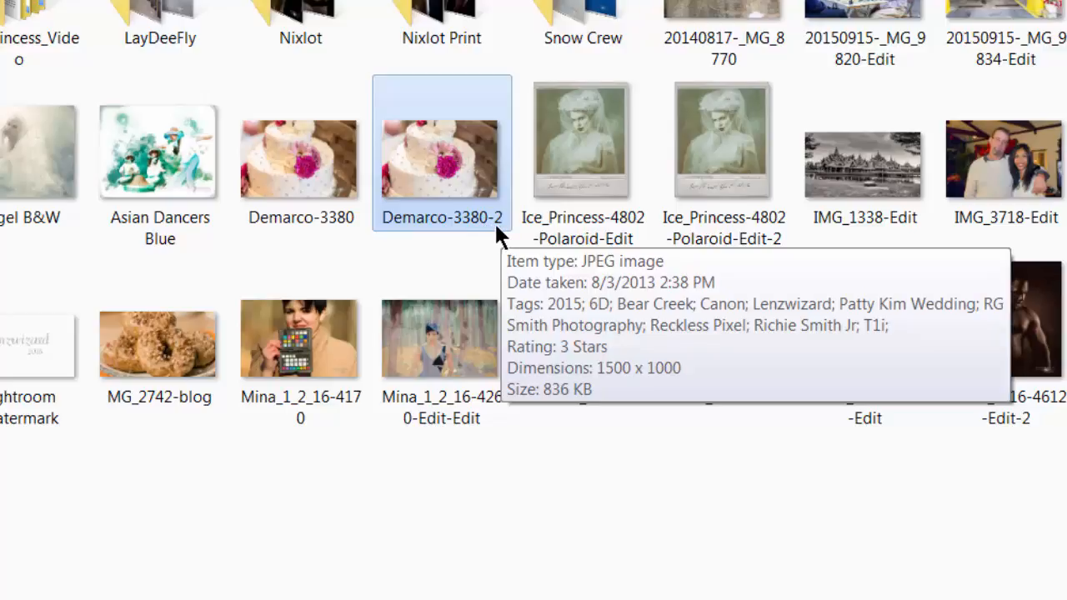
View the first exported cake photo and check its file details in the folder
double_click(308, 194)
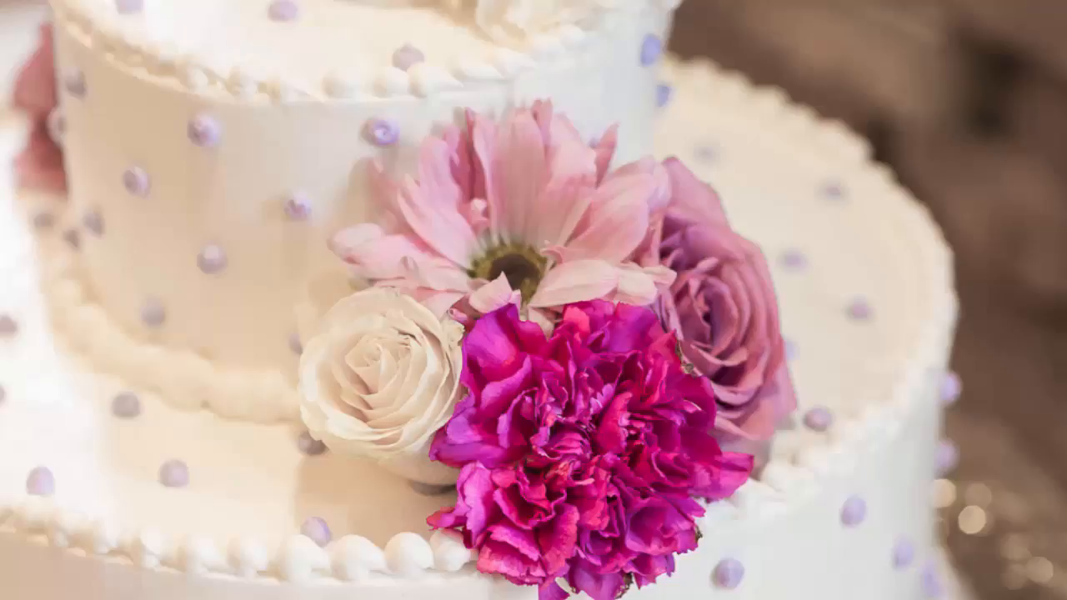
key("Escape")
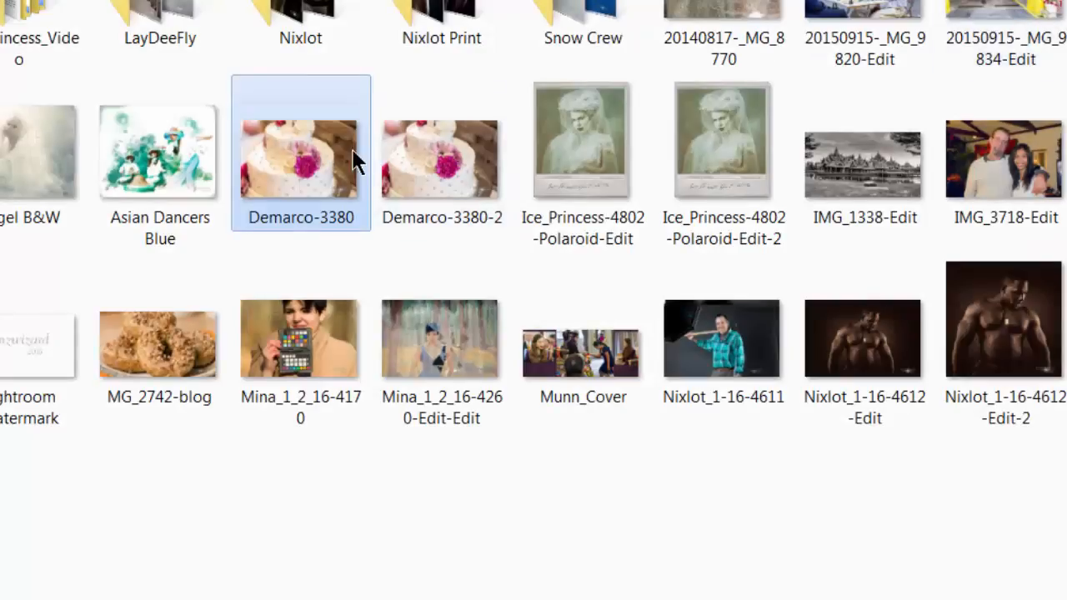
mouse_move(391, 176)
mouse_move(353, 199)
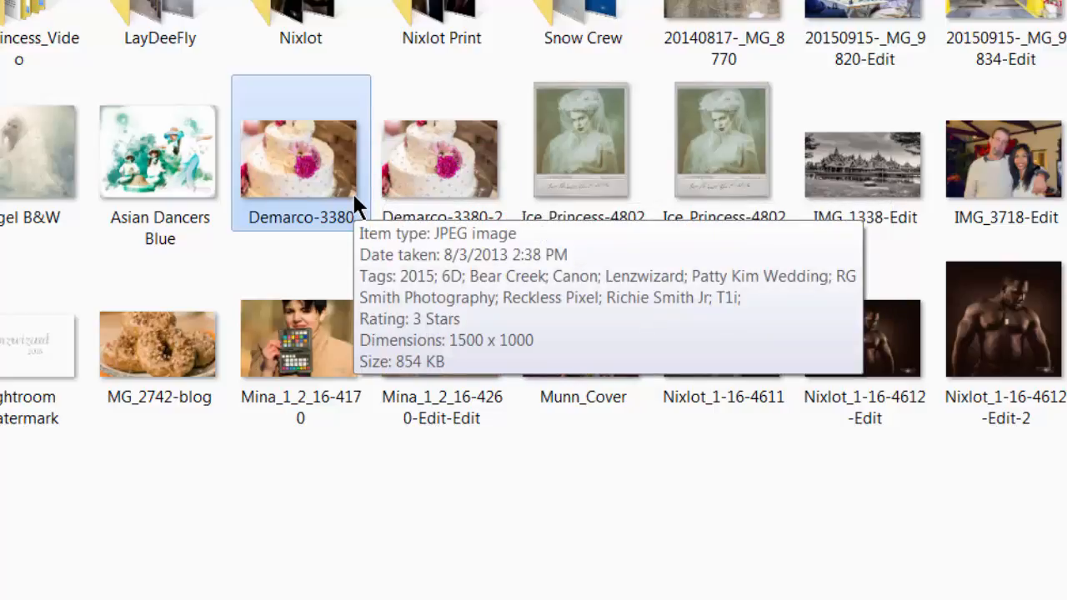
Compare the square and wide versions of the bodybuilder portrait in the photo viewer and close it
left_click(866, 424)
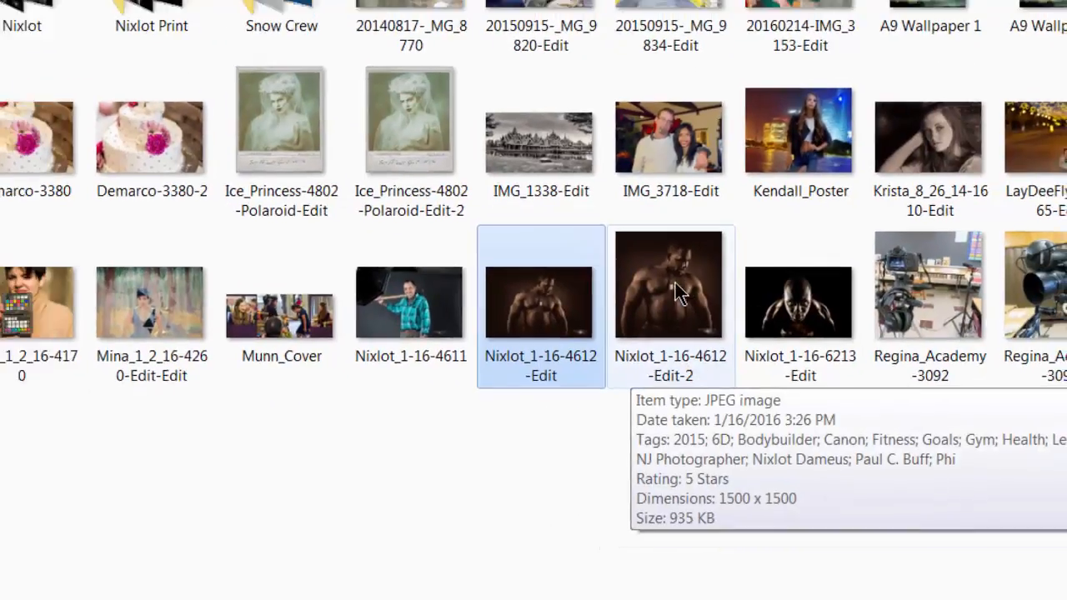
double_click(653, 292)
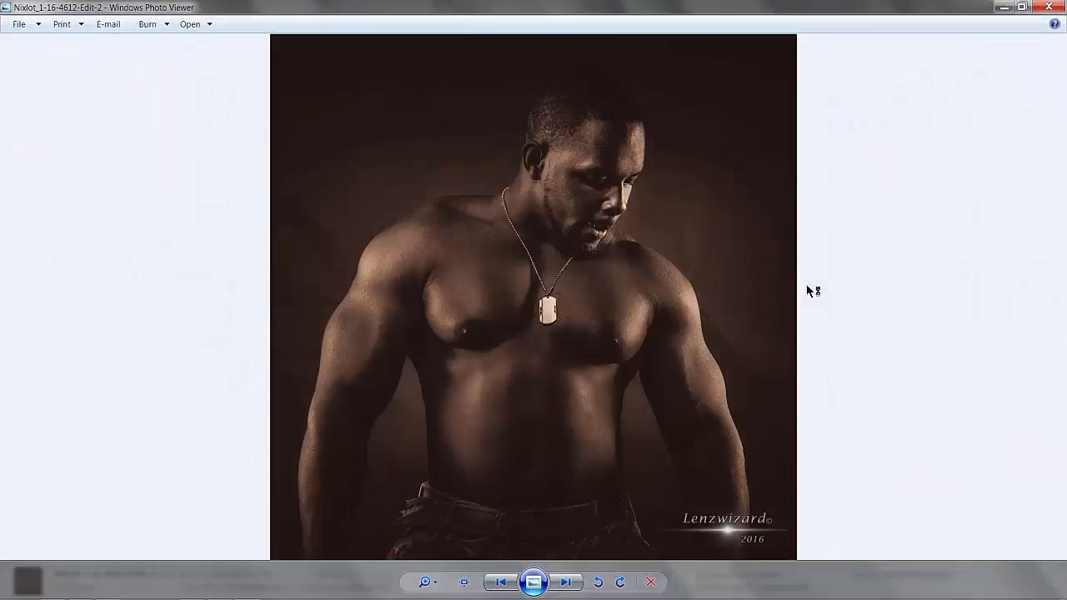
key("Left")
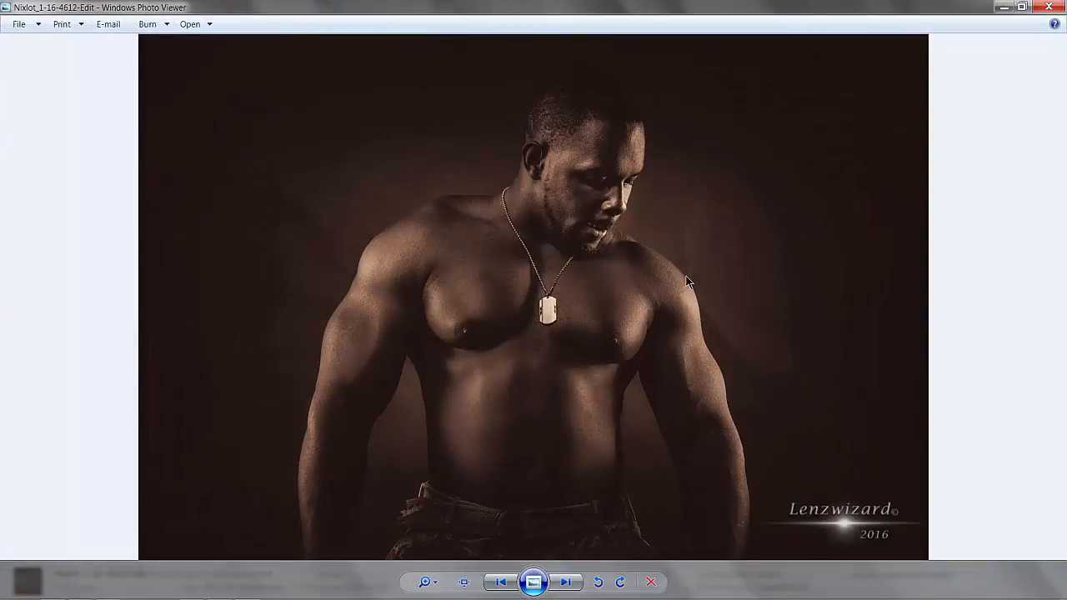
key("Right")
key("Left")
left_click(1048, 7)
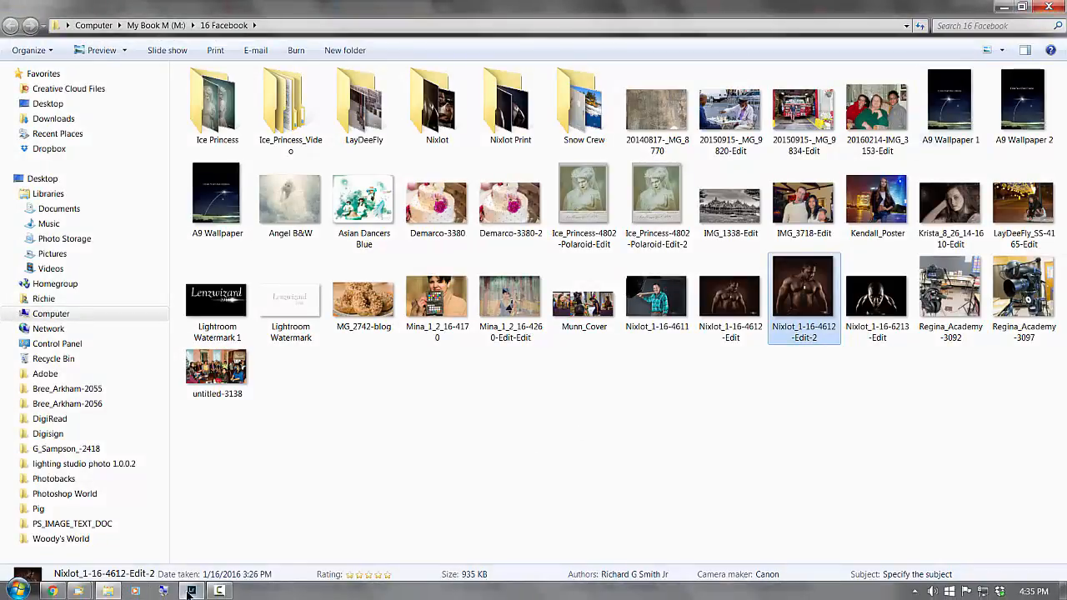
Switch back to Lightroom's Library grid and select photos 6, 8, 22 and 27 together
left_click(191, 591)
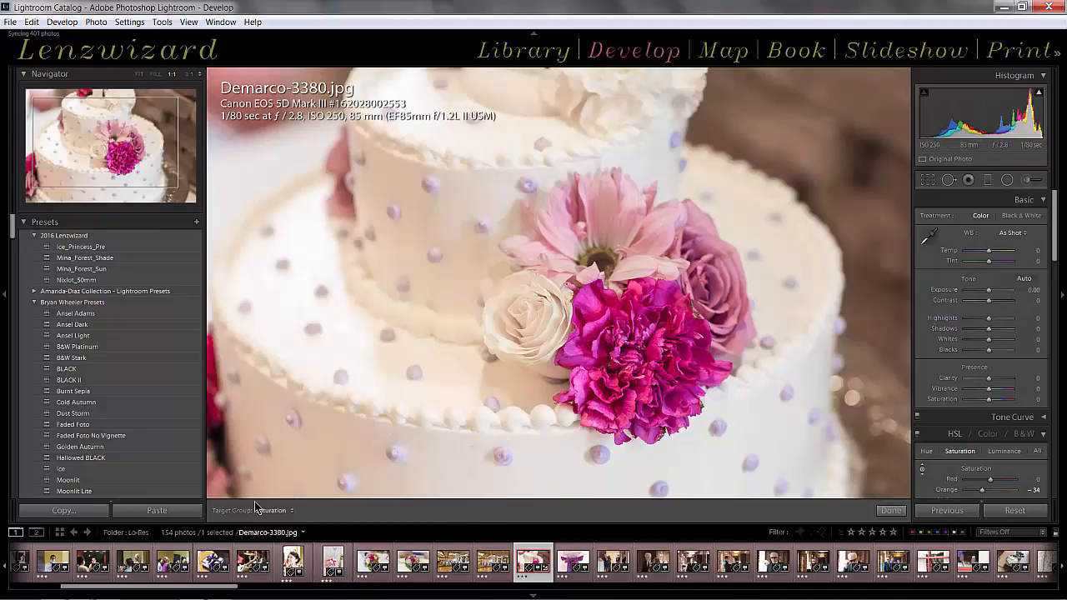
key("g")
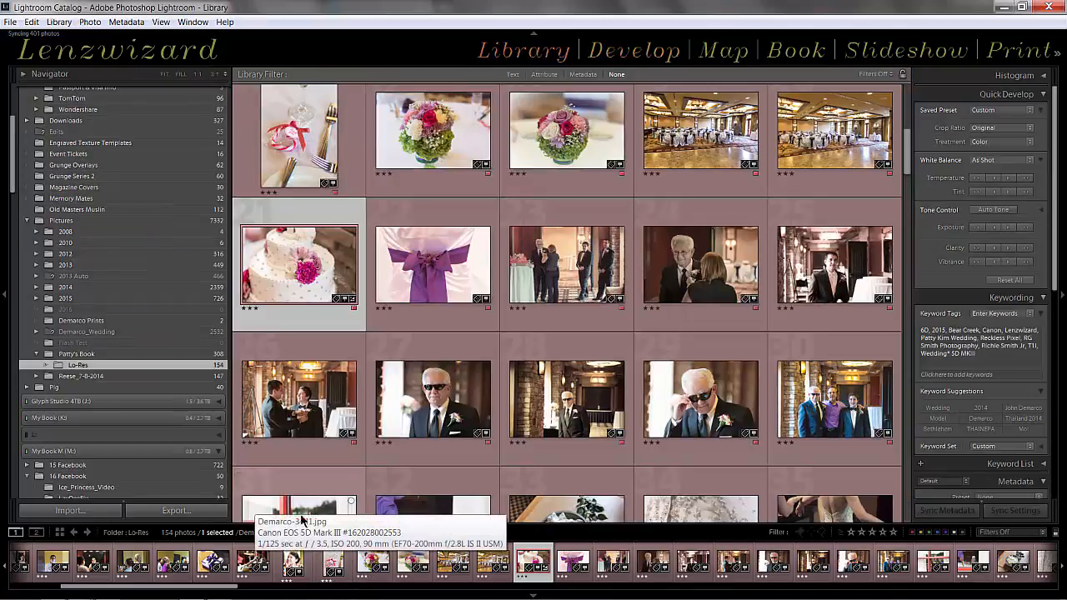
scroll(304, 500, "up", 5)
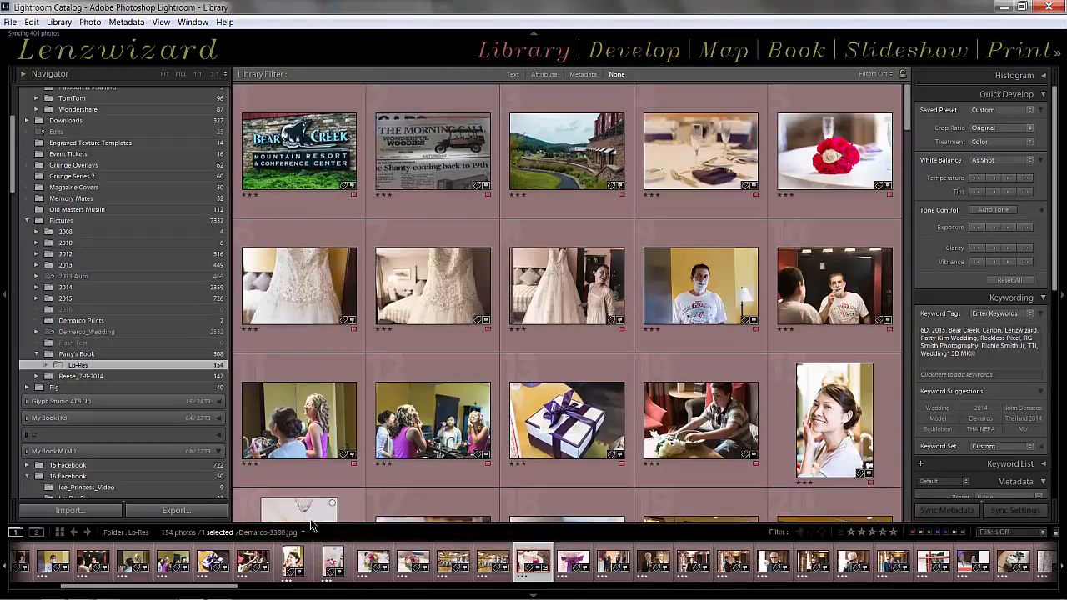
scroll(307, 484, "down", 2)
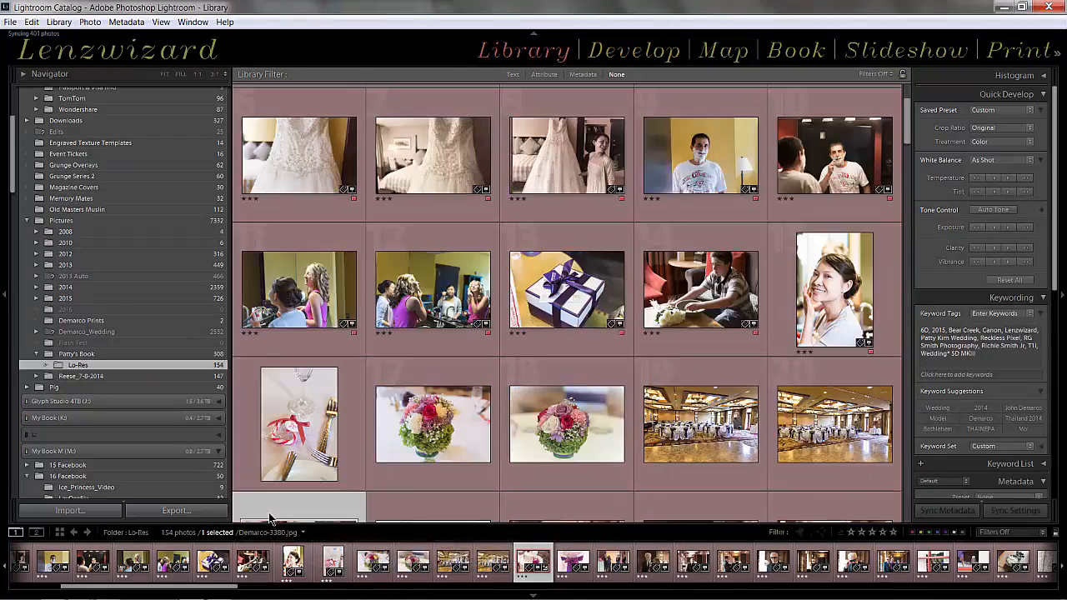
left_click(297, 170)
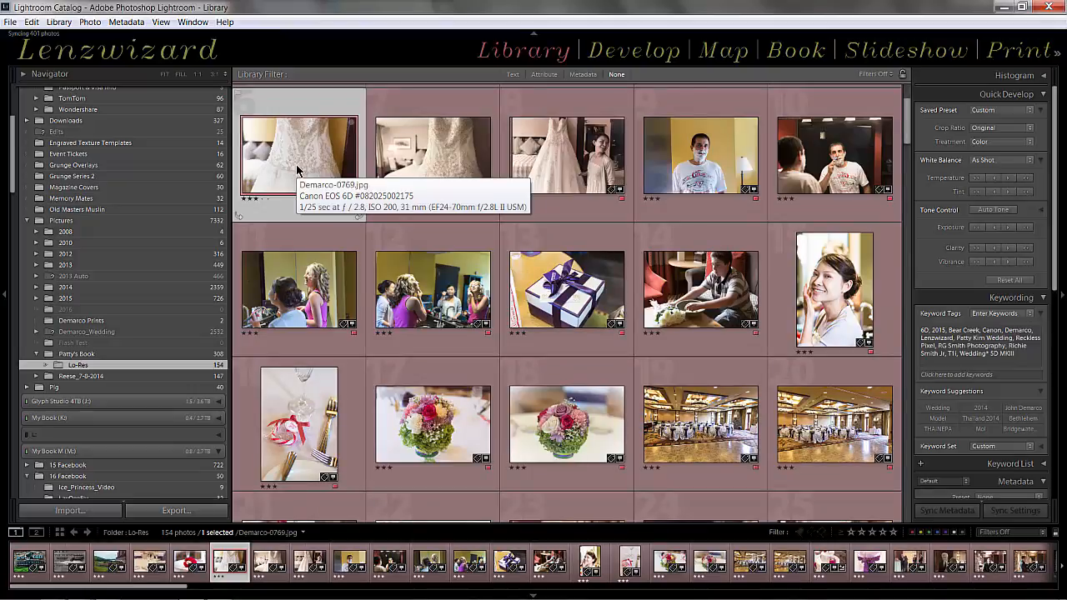
left_click(581, 181, "ctrl")
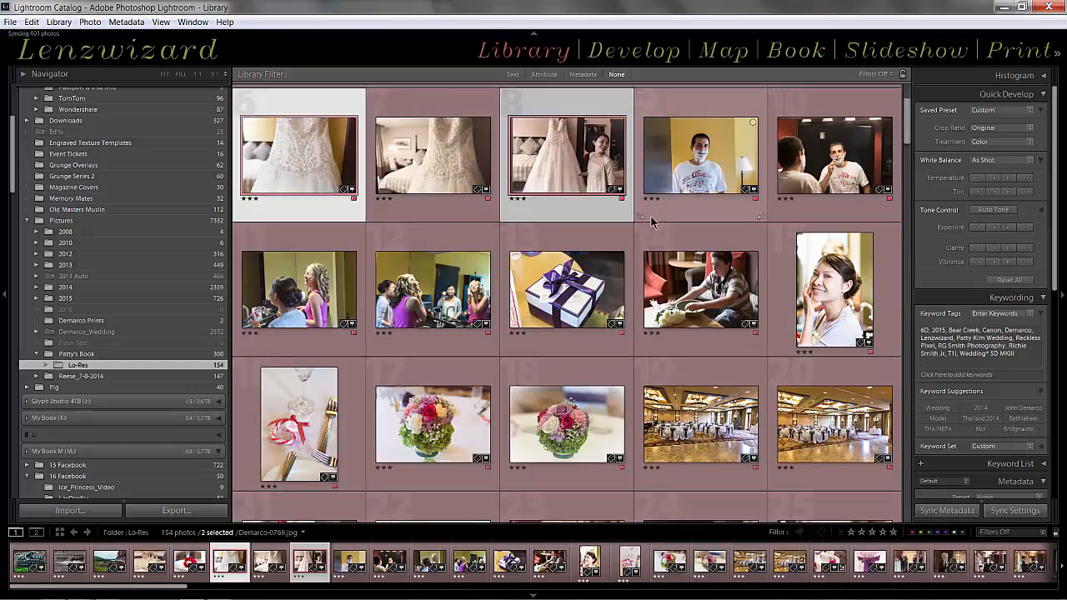
scroll(637, 225, "down", 2)
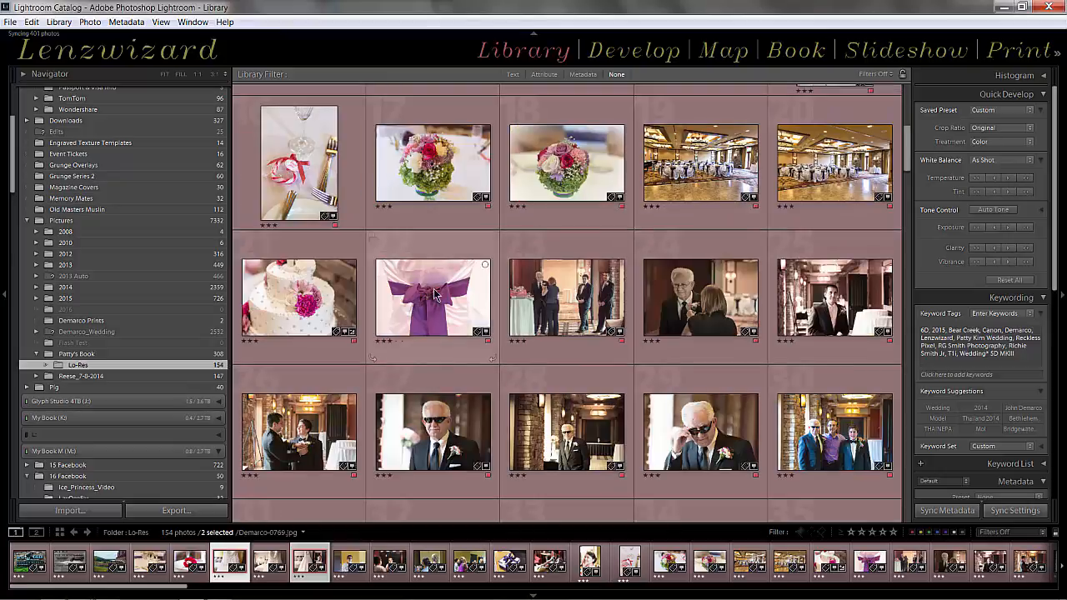
left_click(431, 293, "ctrl")
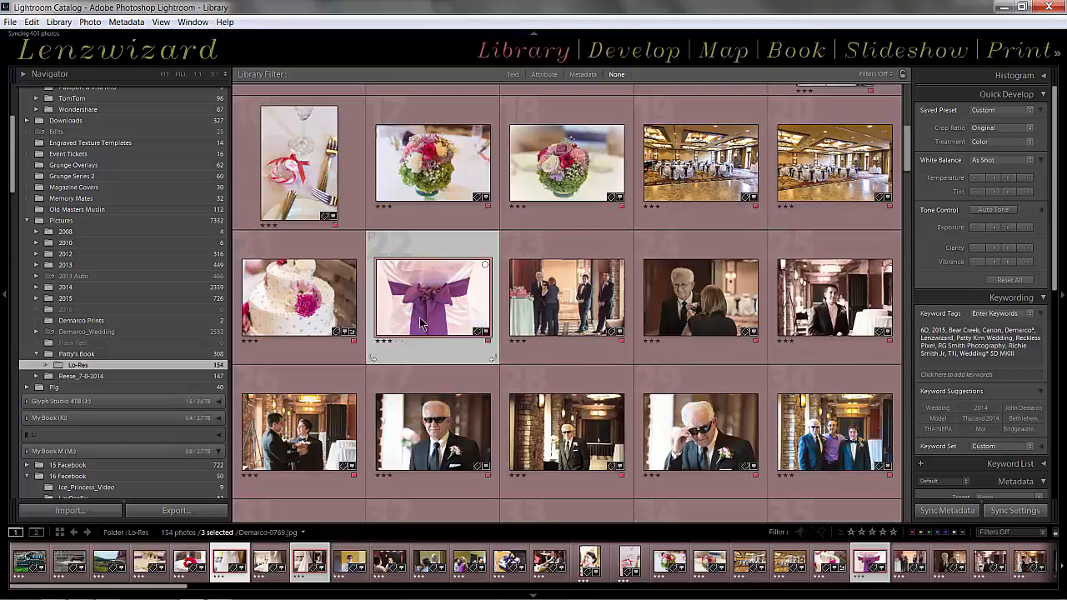
scroll(430, 300, "down", 1)
left_click(427, 308, "ctrl")
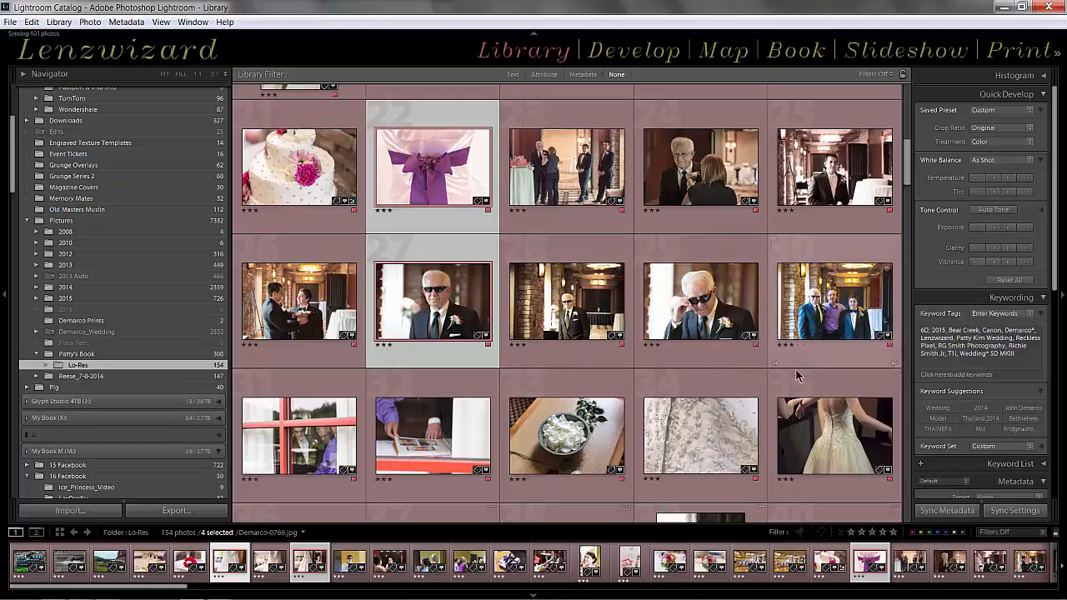
Add photo 35, the bride seen from behind, to the selected photos and review the selection in the grid
left_click(810, 430, "ctrl")
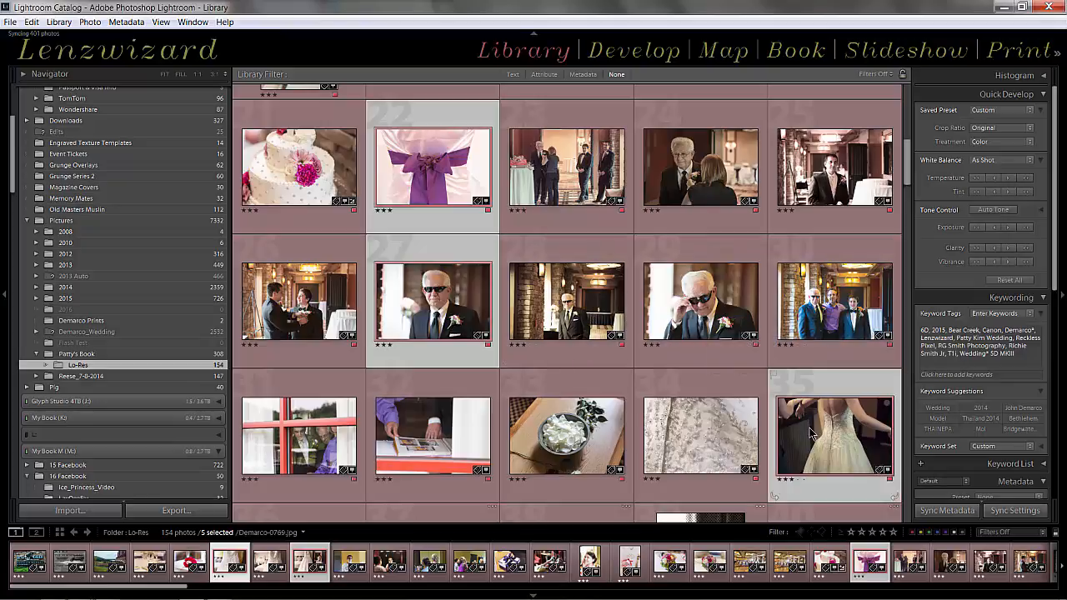
scroll(813, 434, "up", 2)
scroll(813, 434, "up", 2)
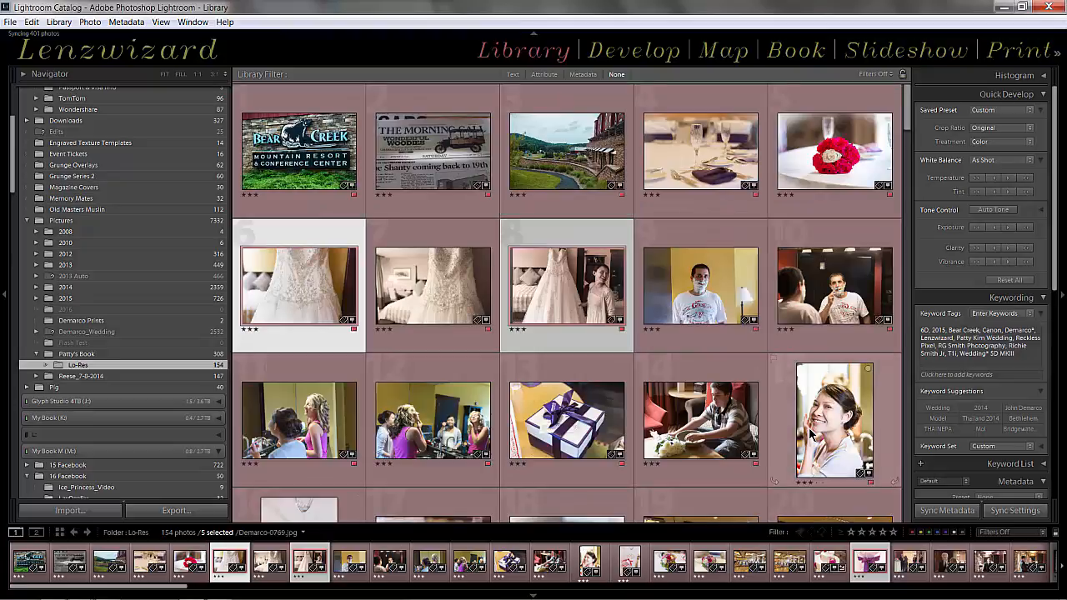
scroll(810, 432, "down", 1)
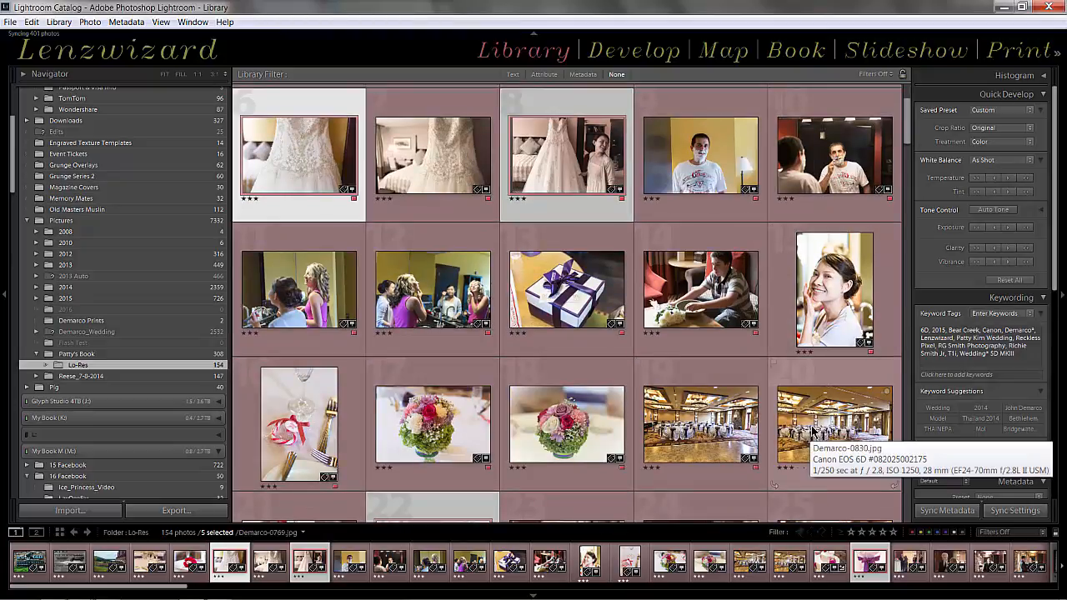
Export the five selected photos with the existing settings into a new subfolder named Favorites inside M:\16 Facebook
key("ctrl+shift+e")
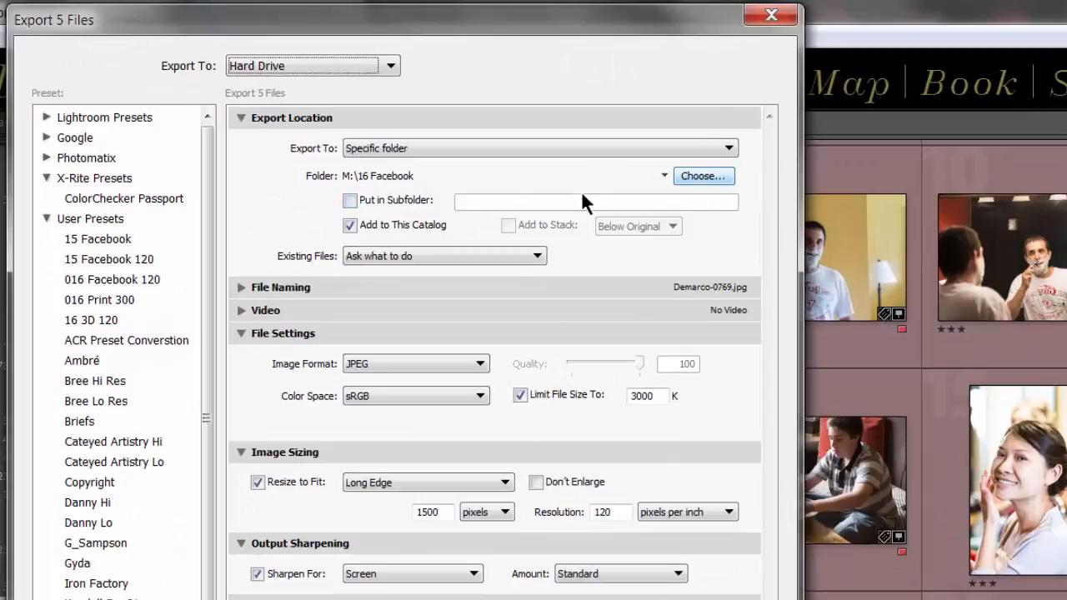
left_click(348, 203)
left_click(528, 203)
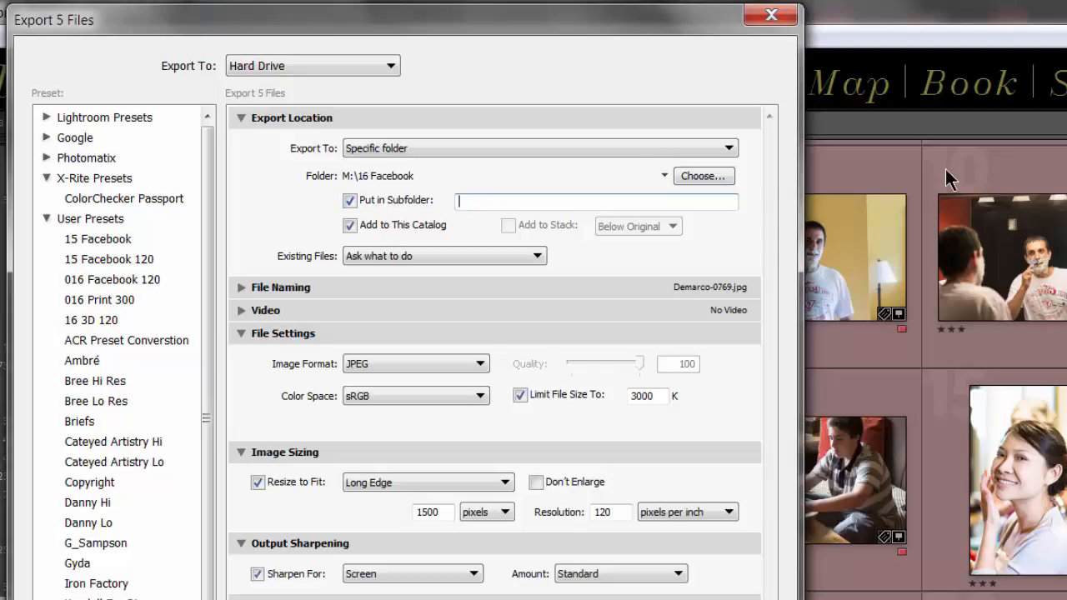
type("Favorites")
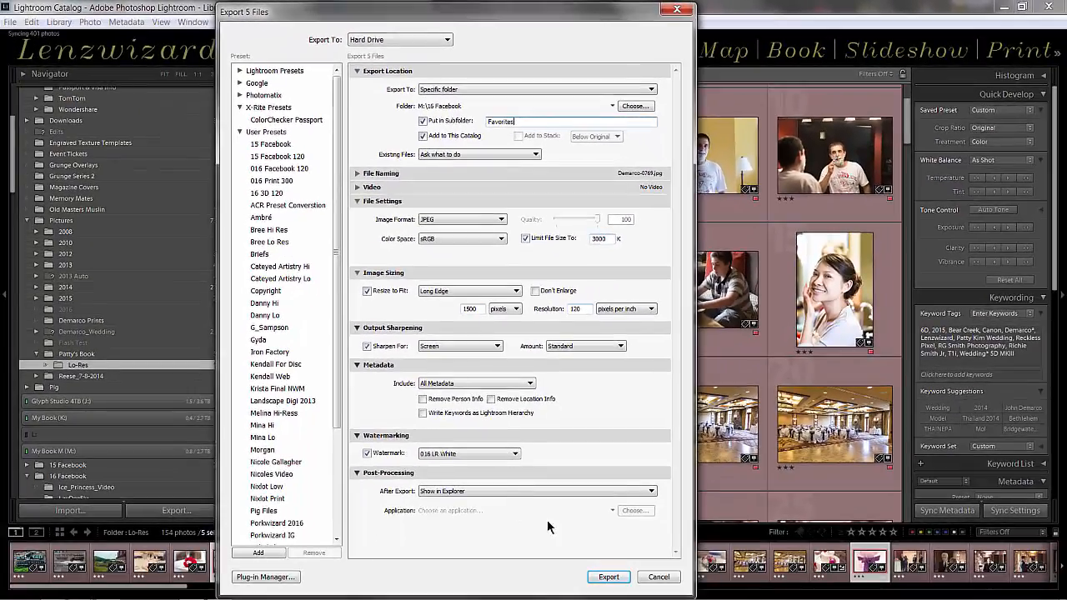
left_click(608, 577)
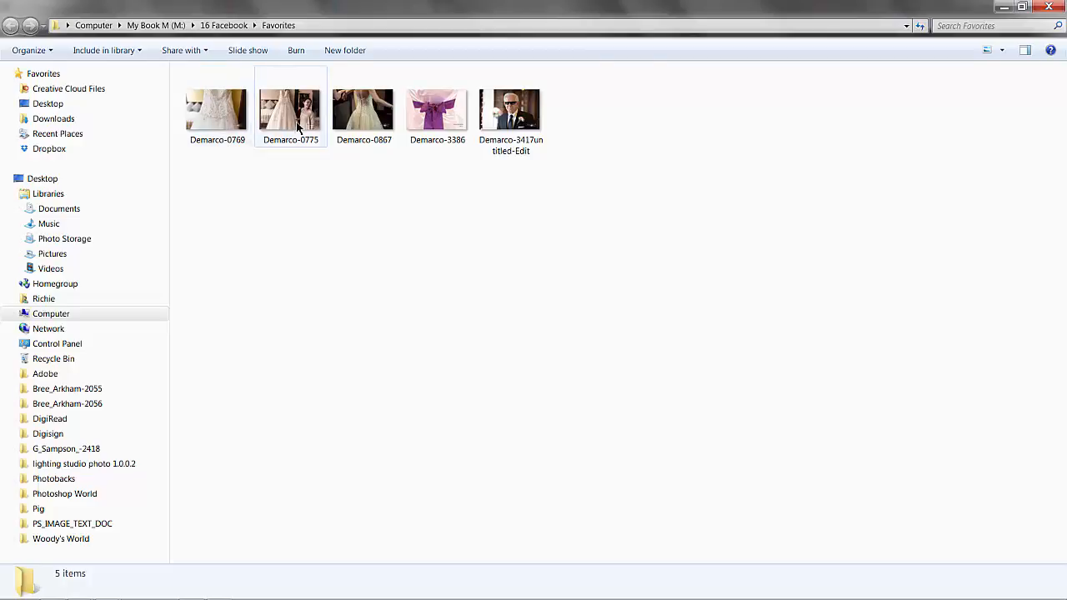
View the exported photos, check the Favorites folder inside 16 Facebook and close the folder window
double_click(239, 126)
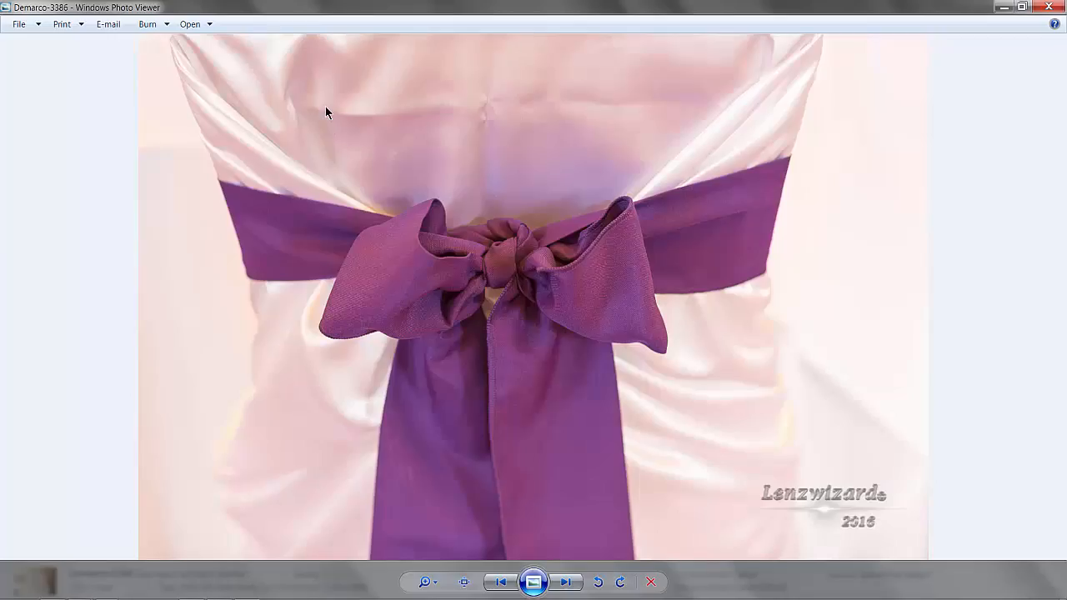
left_click(1048, 6)
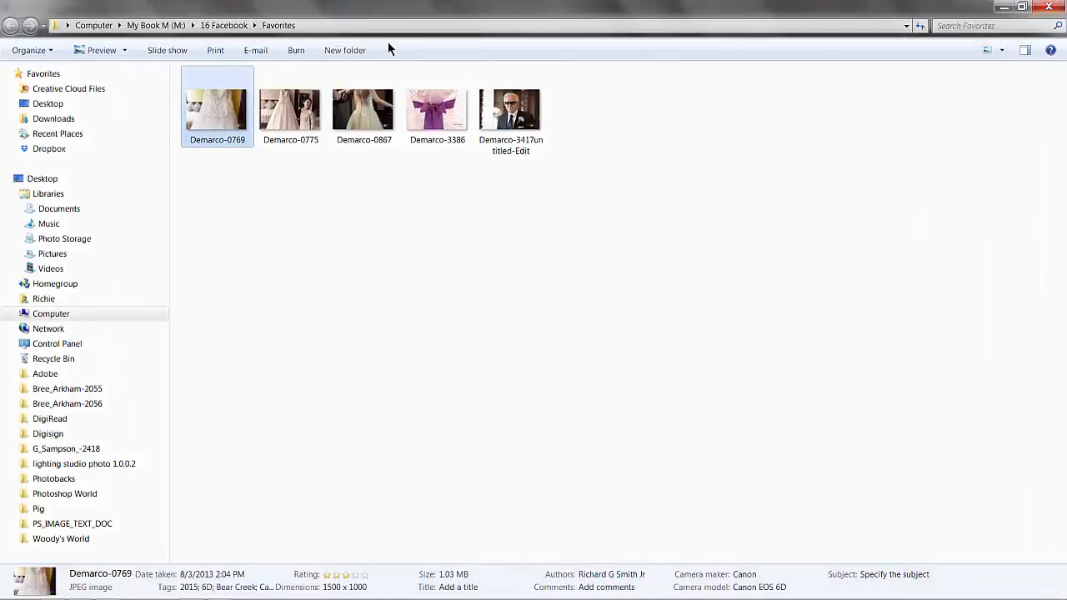
left_click(255, 27)
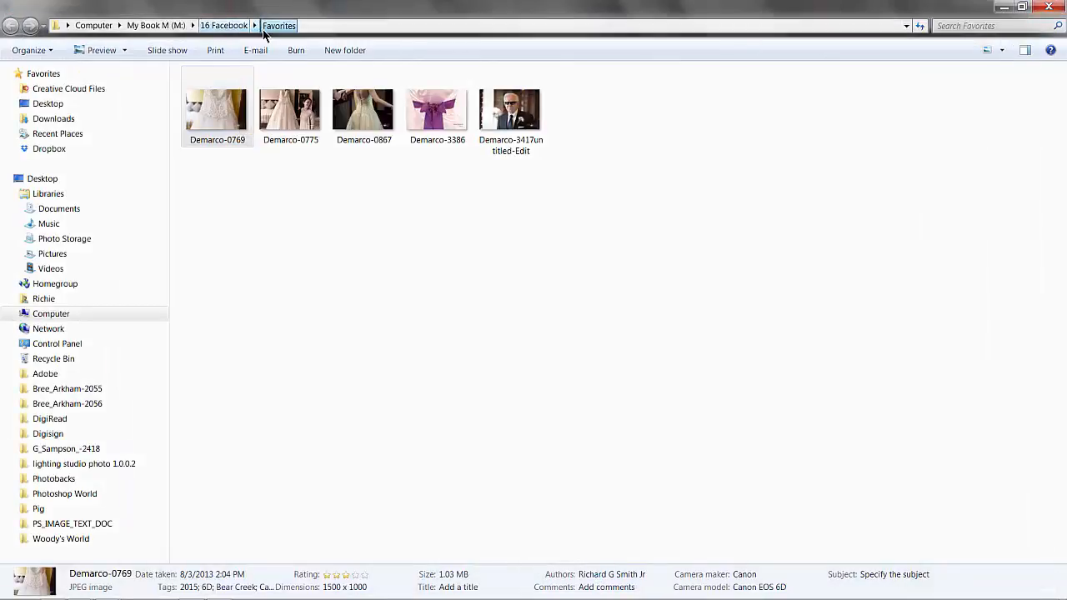
left_click(254, 25)
left_click(227, 28)
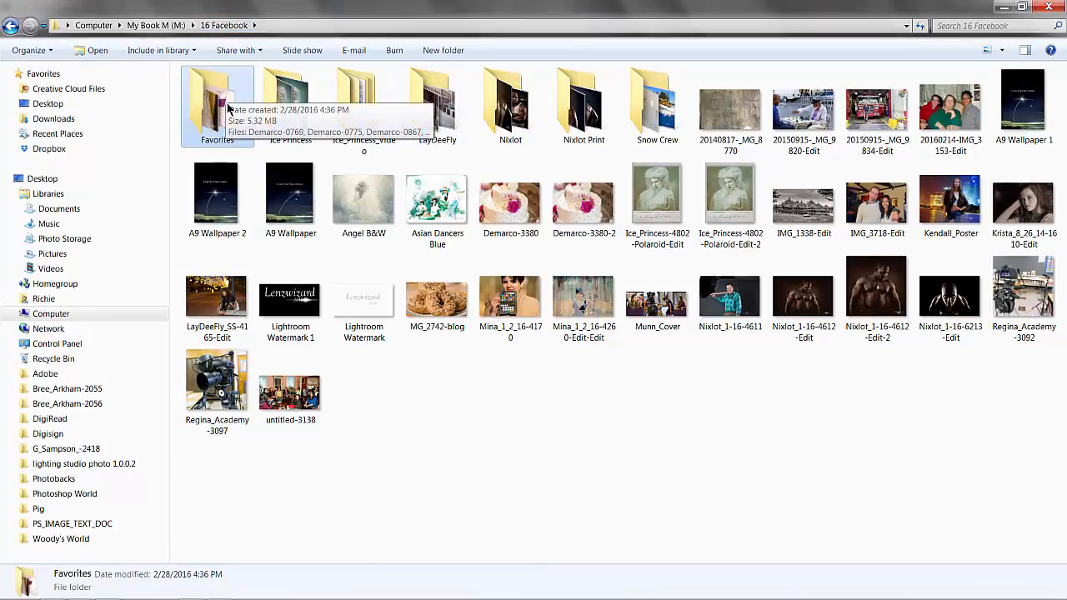
left_click(1049, 7)
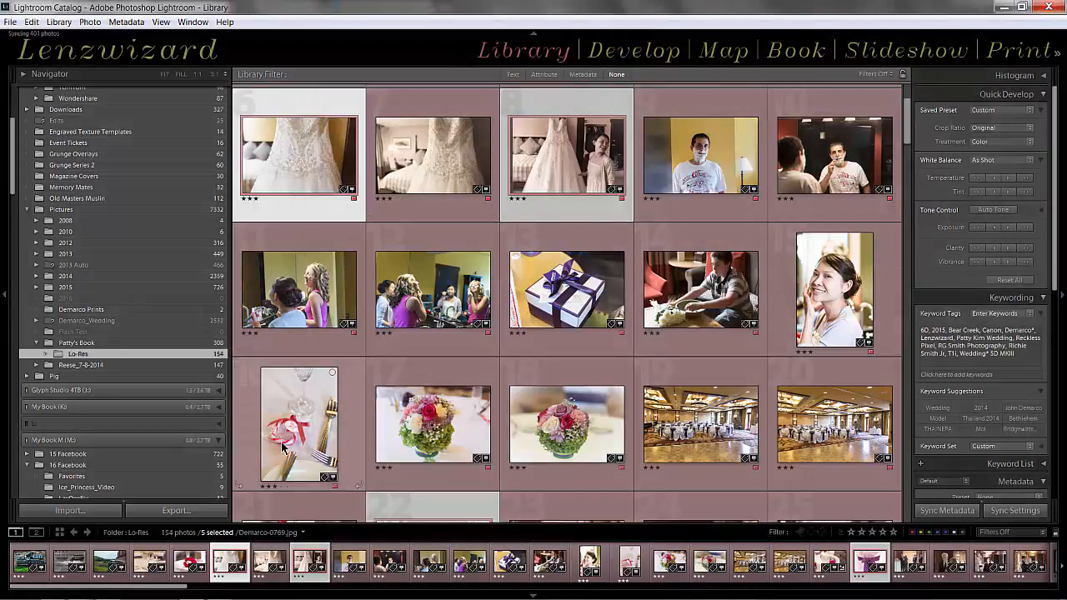
Clear the multiple selection in the grid and select only the wedding cake photo
key("ctrl+shift+d")
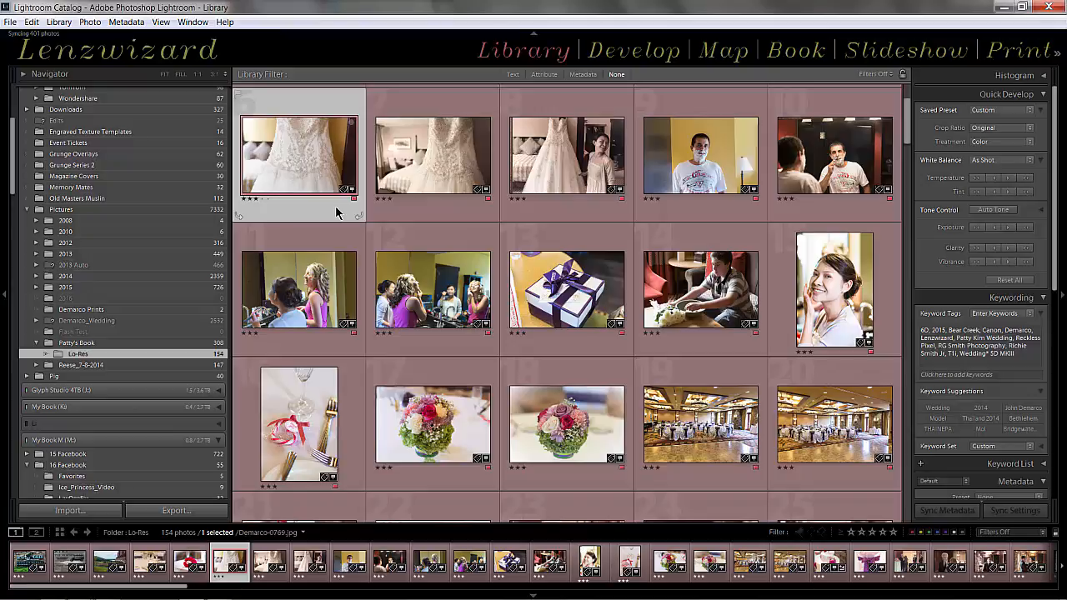
left_click(292, 258)
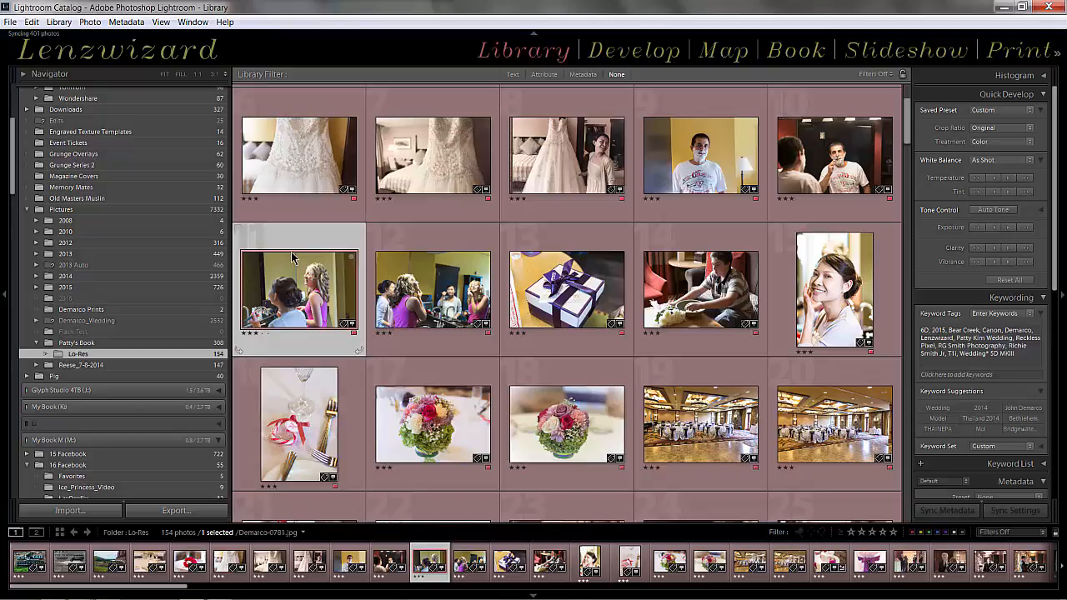
scroll(292, 259, "down", 1)
scroll(292, 259, "down", 1)
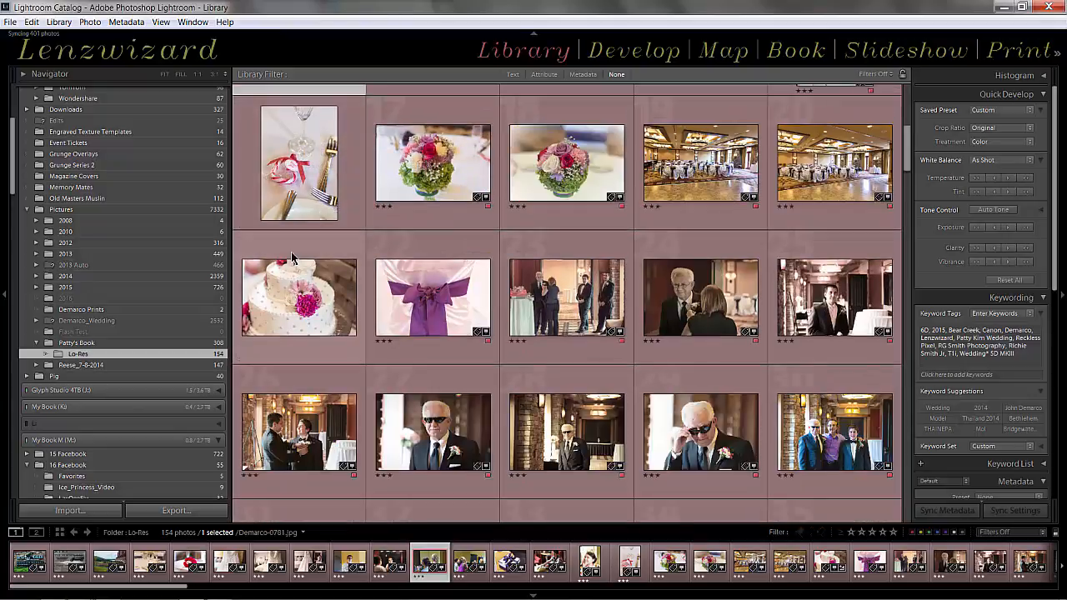
left_click(285, 316)
Open the export settings for the cake photo, clear the Favorites subfolder name and turn off the subfolder option
key("ctrl+shift+e")
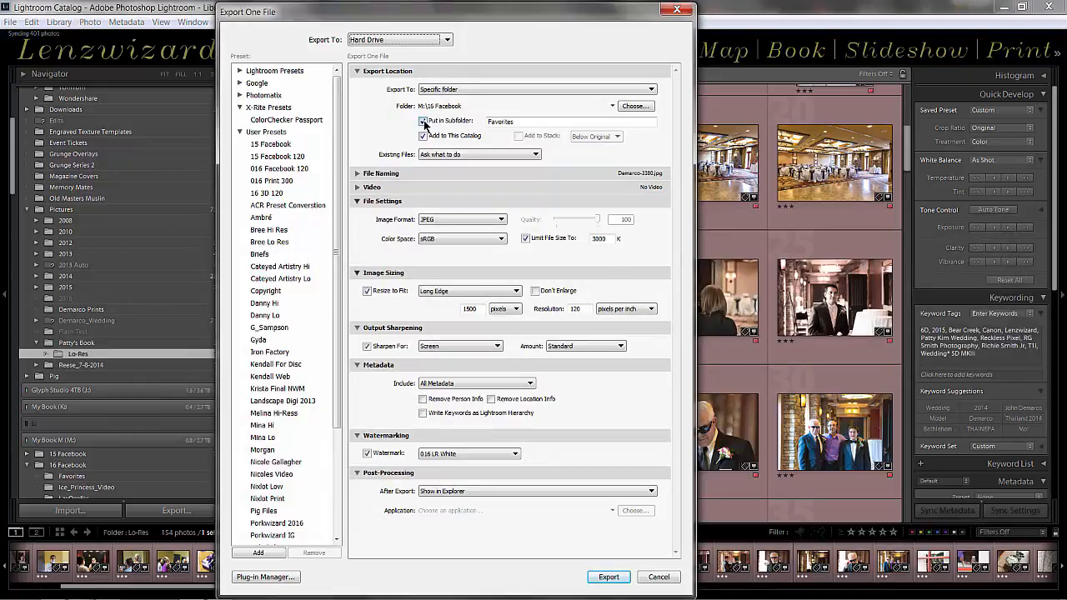
double_click(489, 124)
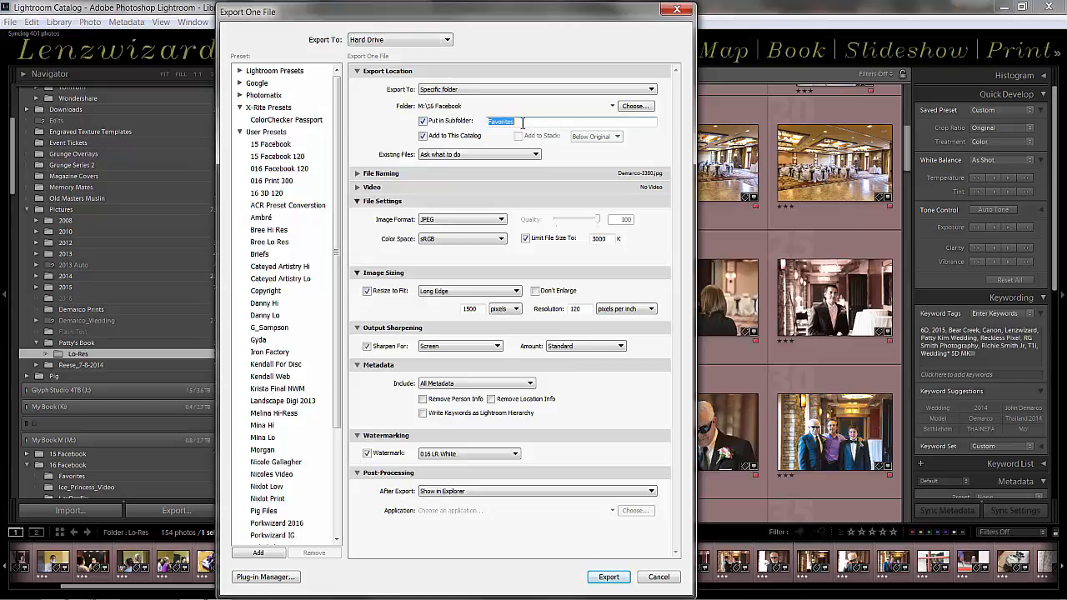
key("BackSpace")
left_click(423, 121)
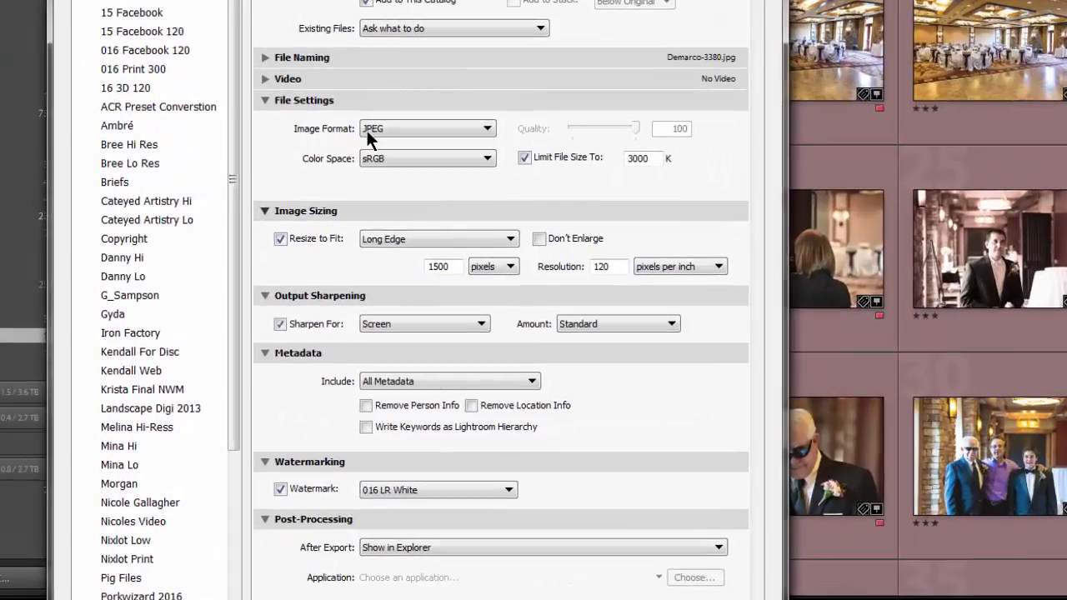
Set the export resolution to 300 pixels per inch and resize to fit by Width & Height in inches
double_click(610, 269)
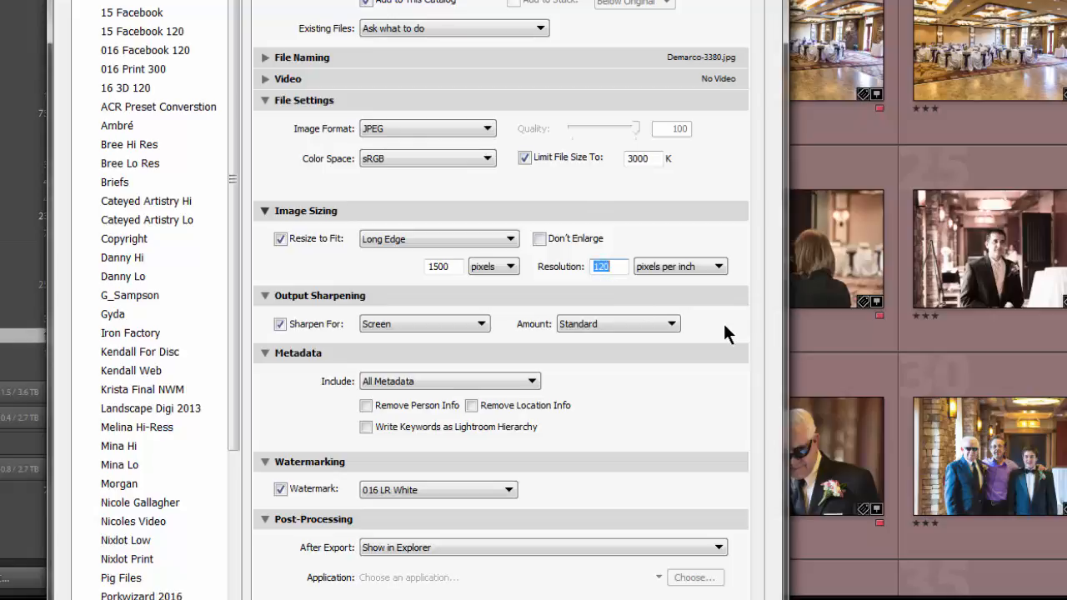
type("300")
left_click(280, 240)
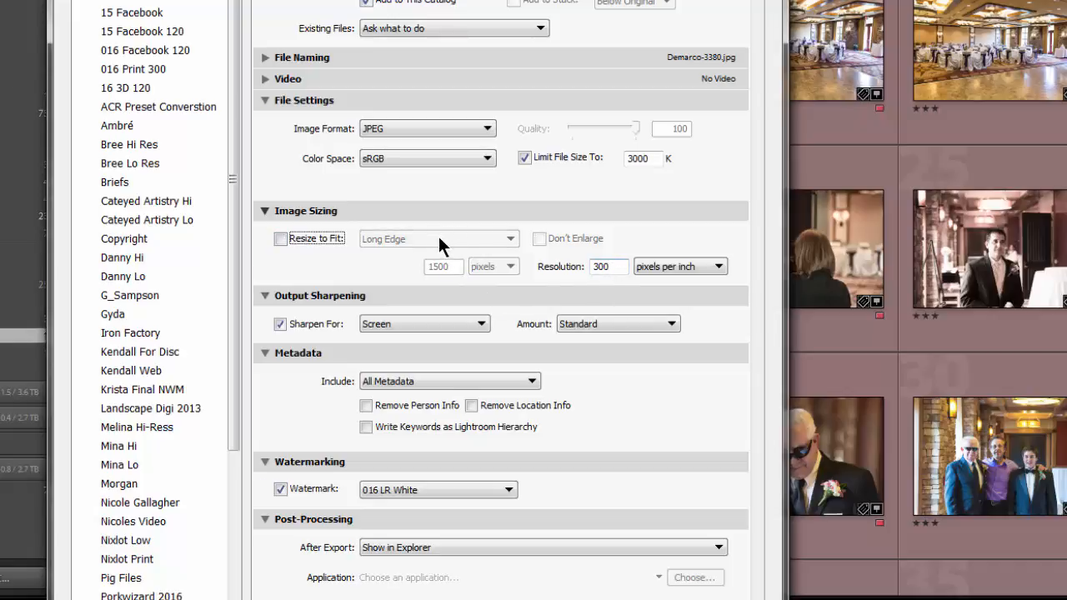
left_click(280, 239)
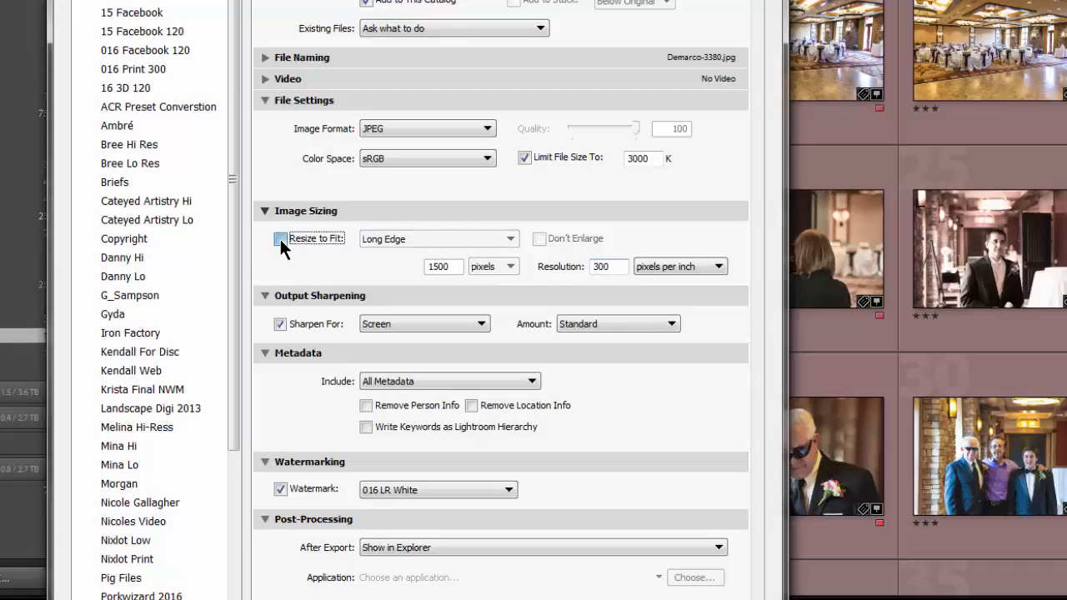
left_click(434, 241)
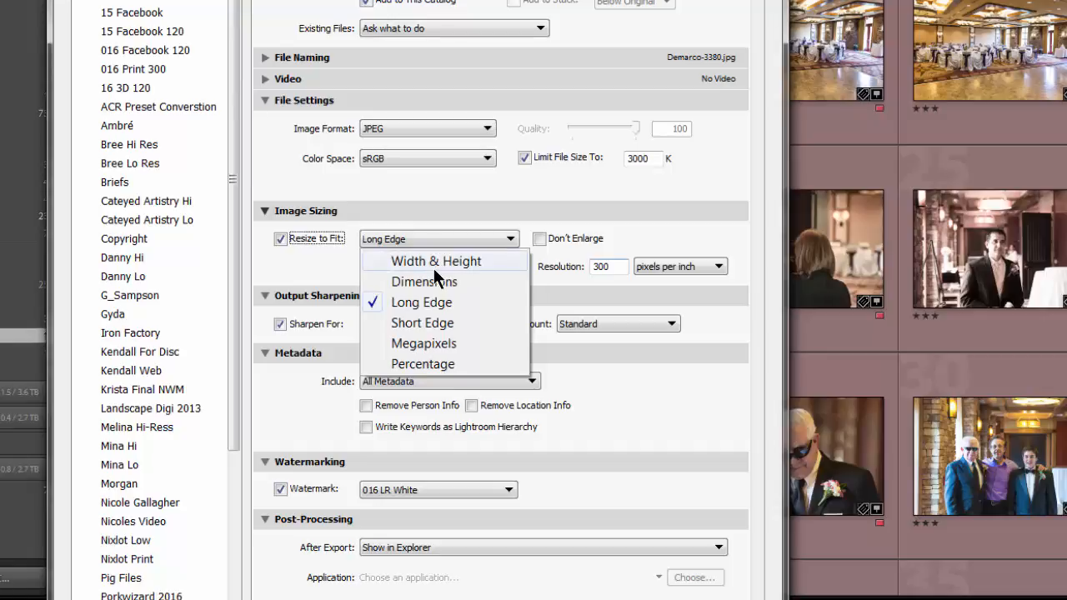
left_click(434, 264)
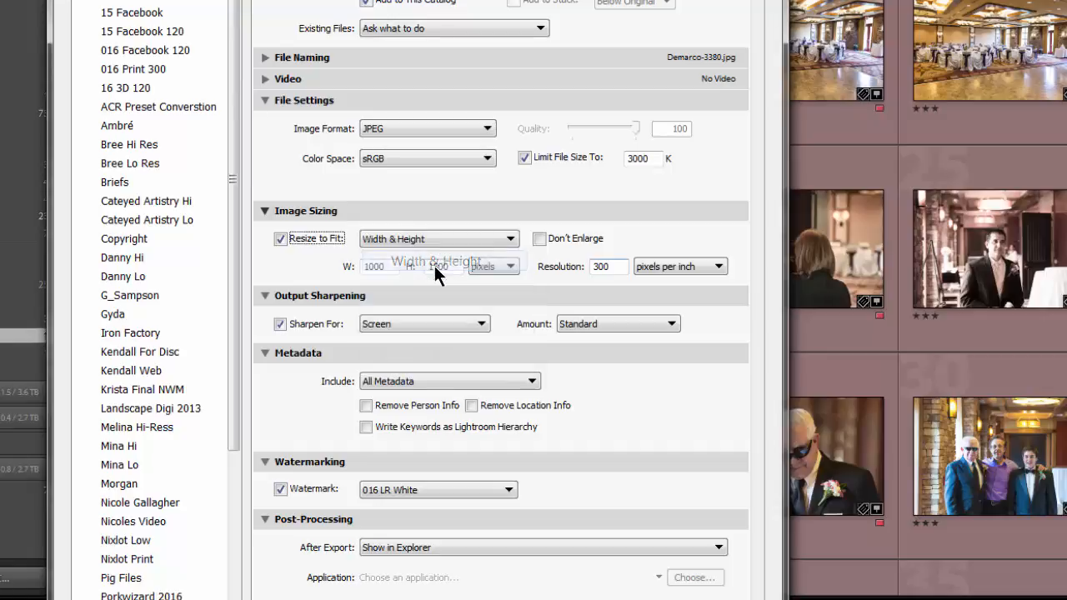
left_click(493, 268)
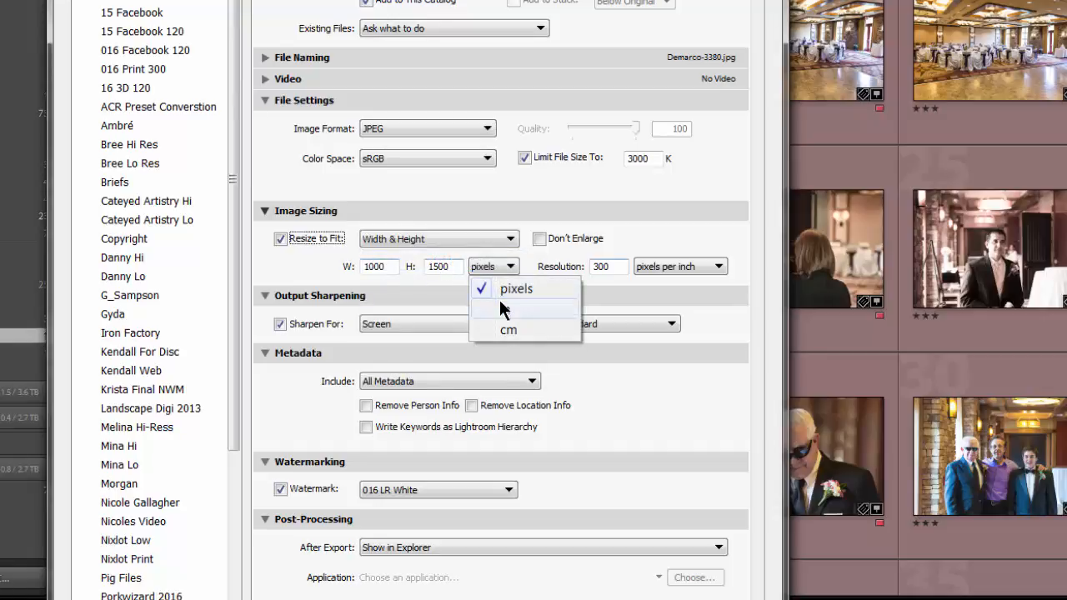
left_click(503, 310)
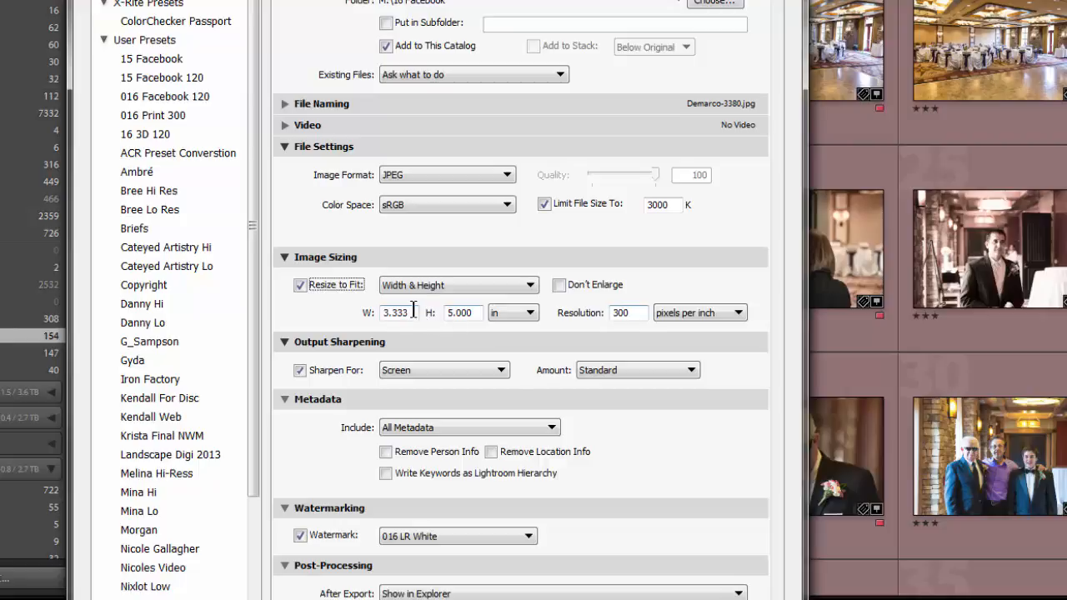
Set the export size to 10 in wide by 8 in high and turn off the watermark
left_click(402, 312)
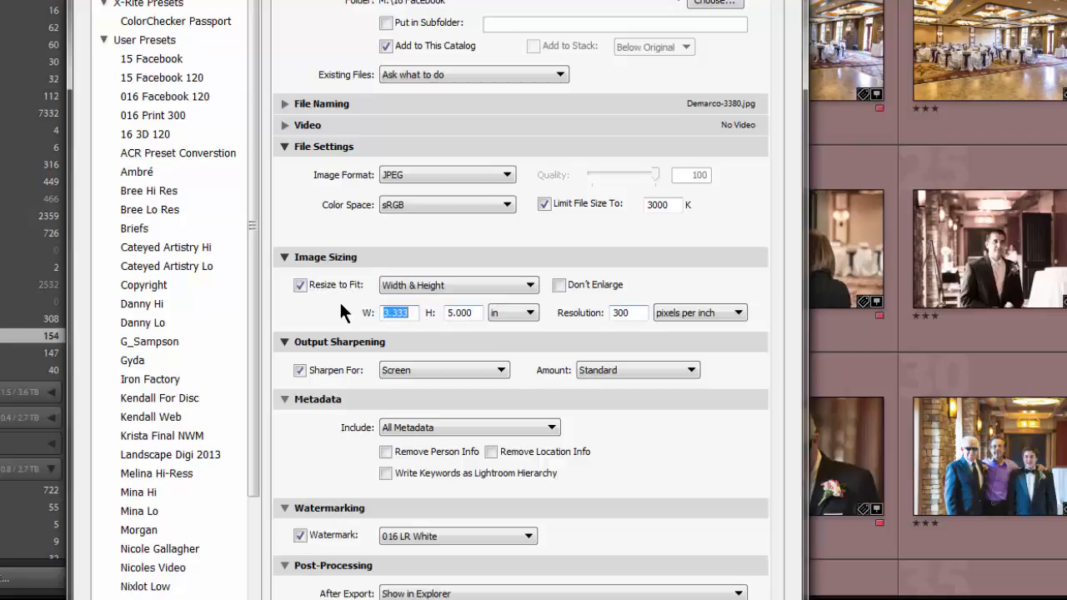
type("10")
left_click(476, 313)
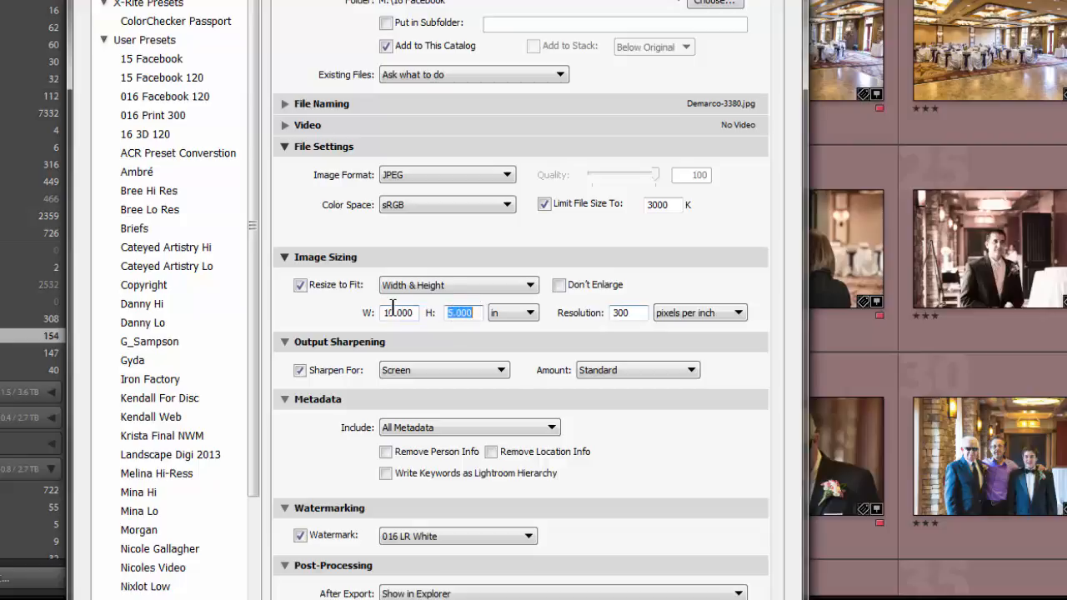
type("8.00")
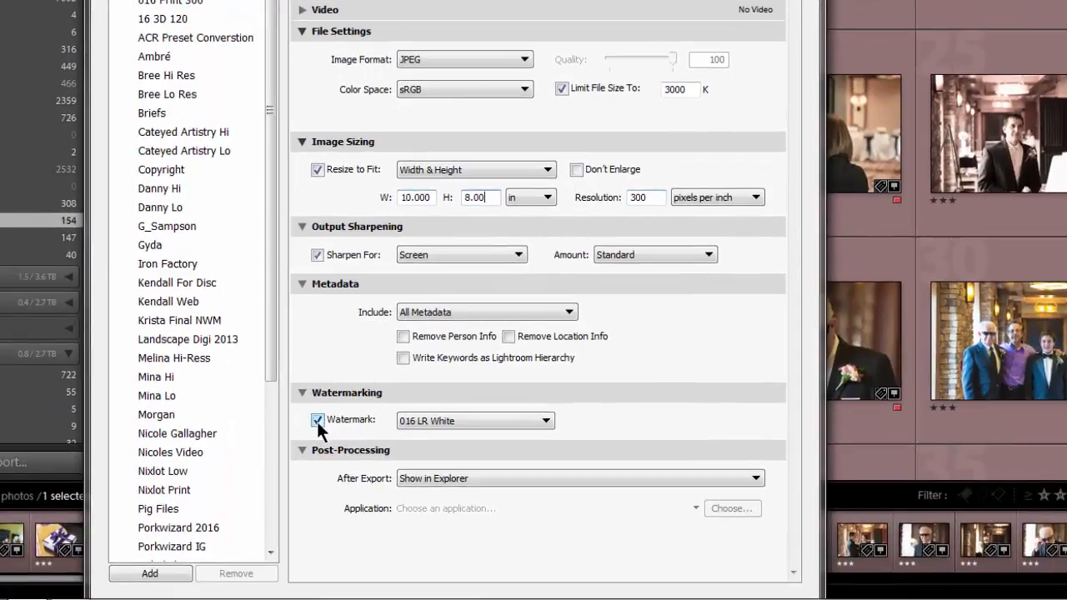
left_click(301, 528)
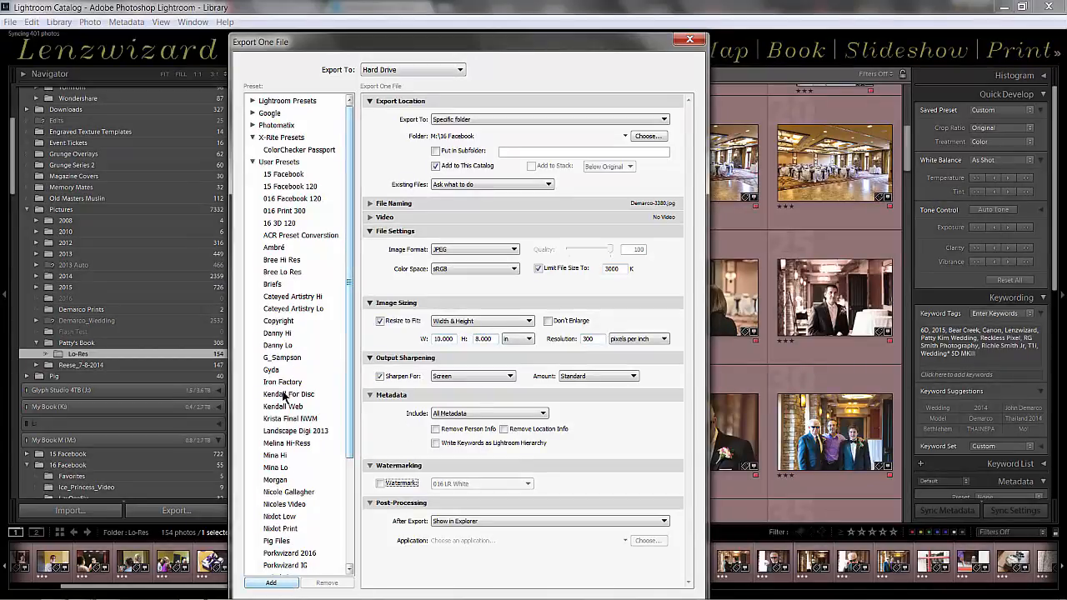
Look through the export preset groups and apply the 016 Facebook 120 user preset
left_click(253, 162)
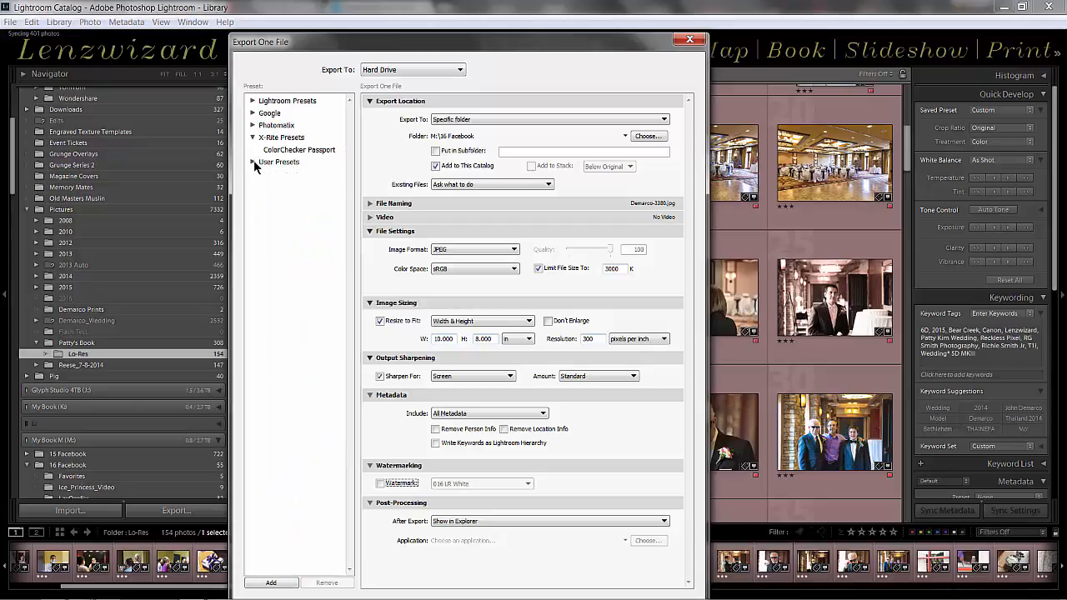
left_click(252, 139)
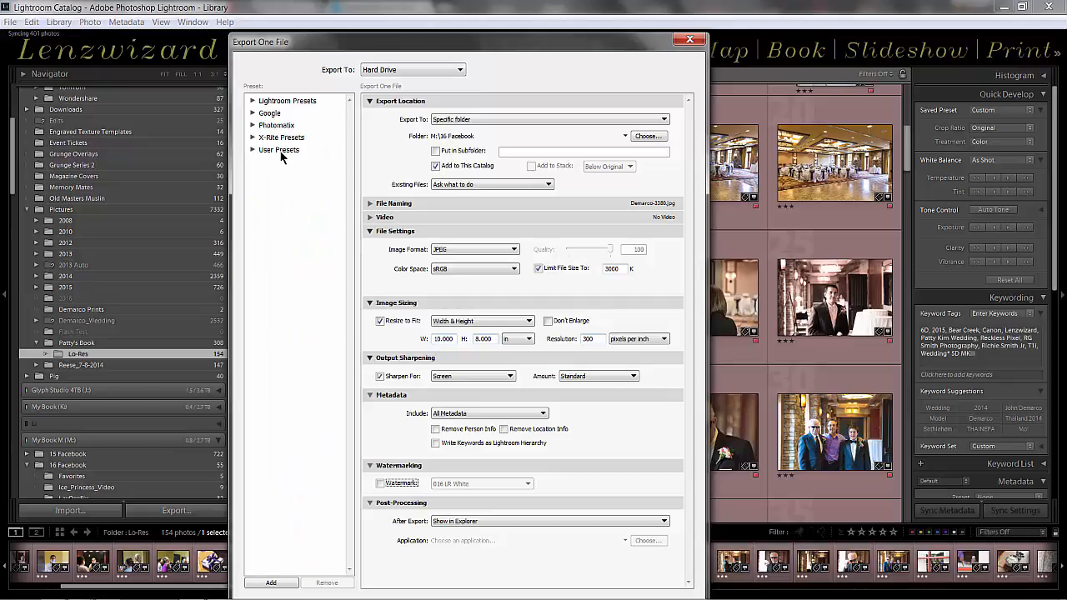
left_click(251, 101)
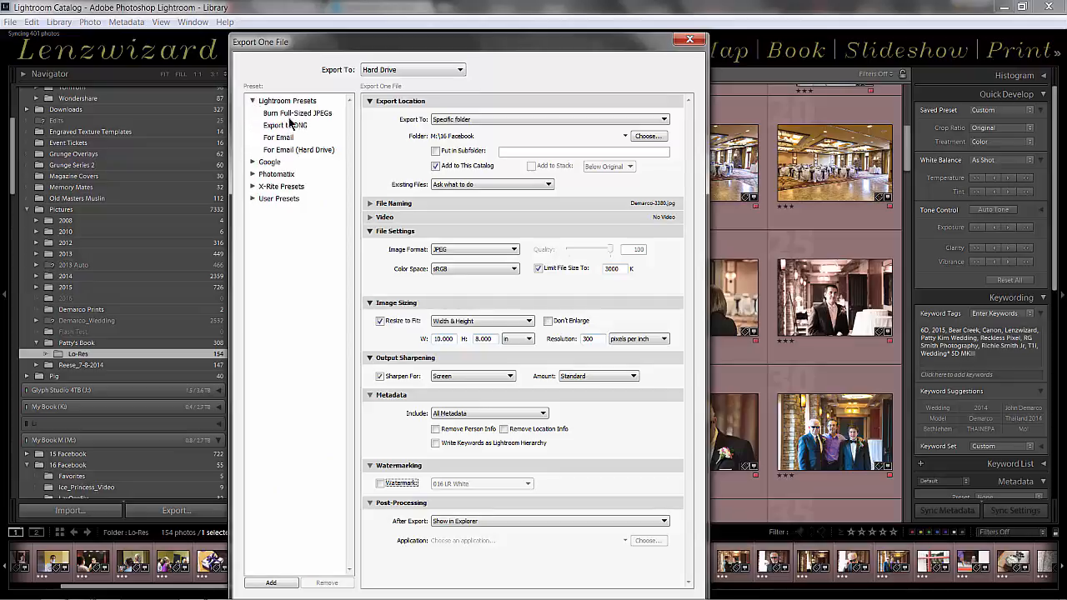
left_click(254, 162)
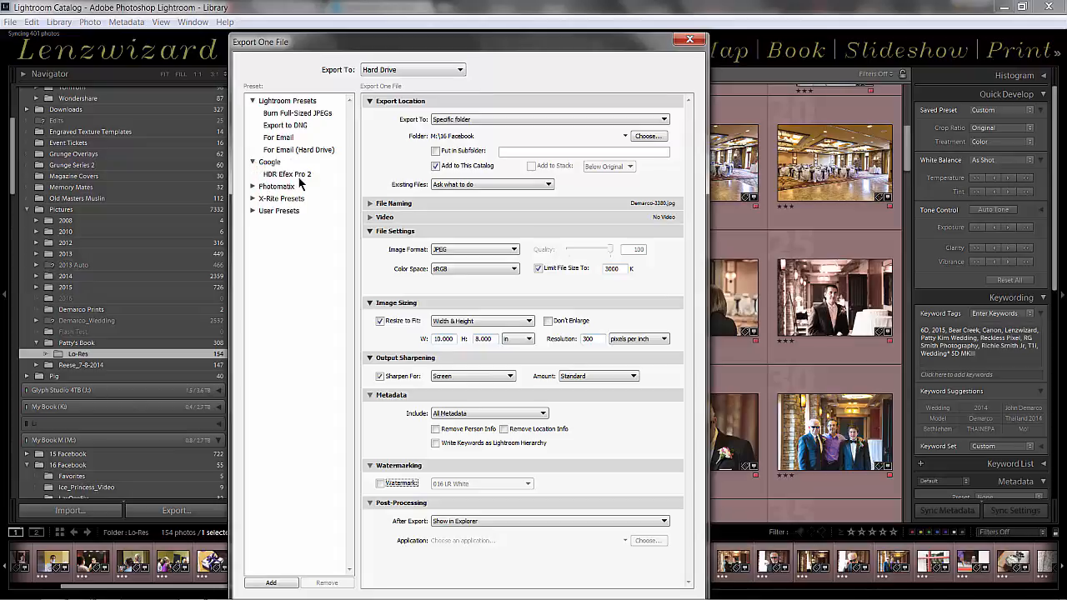
left_click(252, 163)
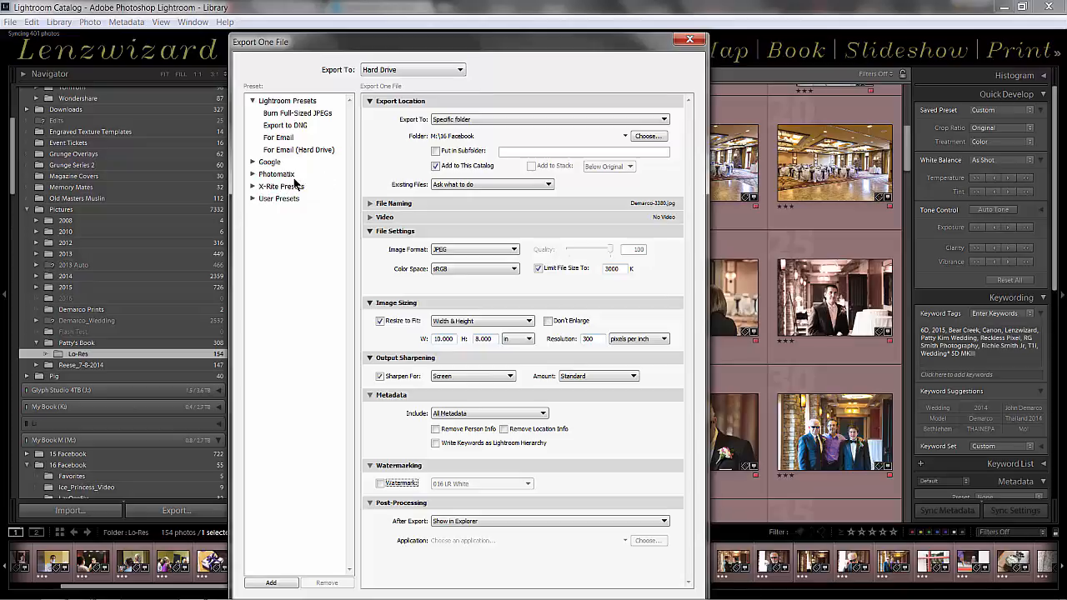
left_click(252, 198)
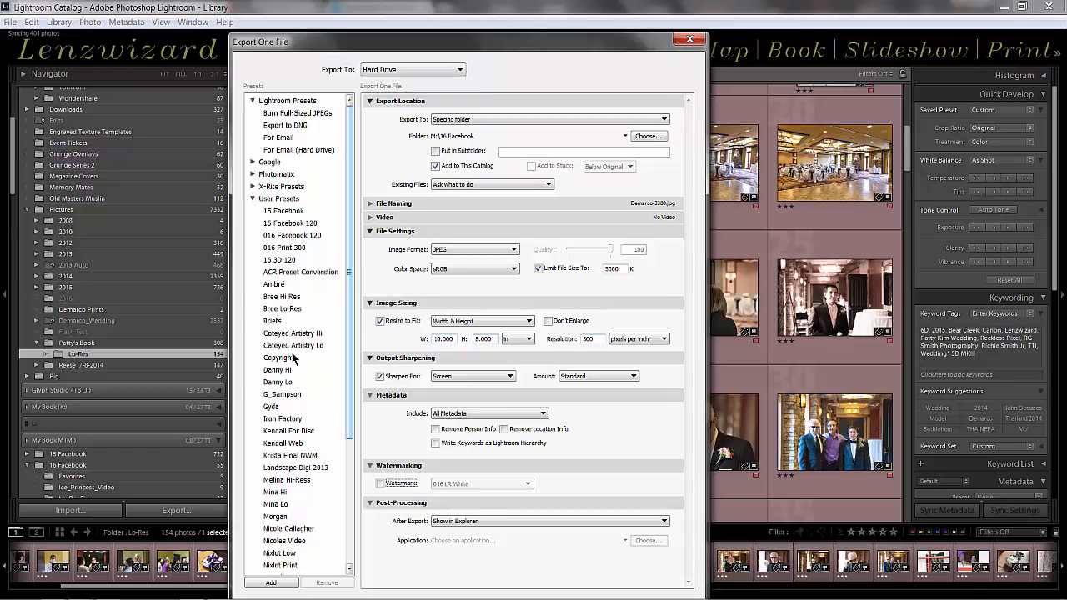
left_click(284, 239)
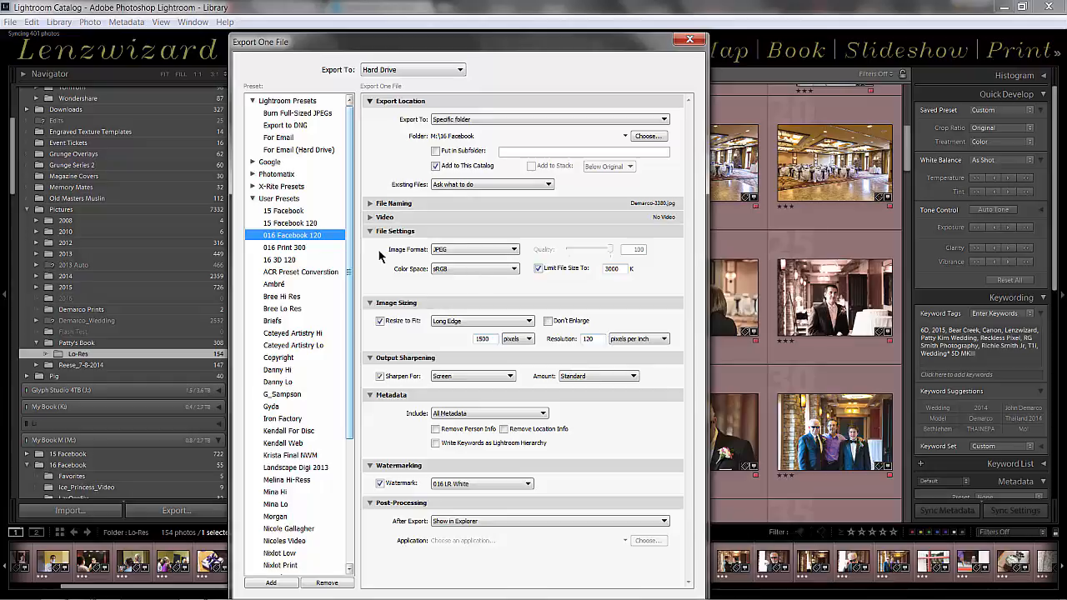
View the ColorChecker Passport export preset in the X-Rite group, then reapply the 016 Facebook 120 user preset
left_click(275, 188)
left_click(253, 187)
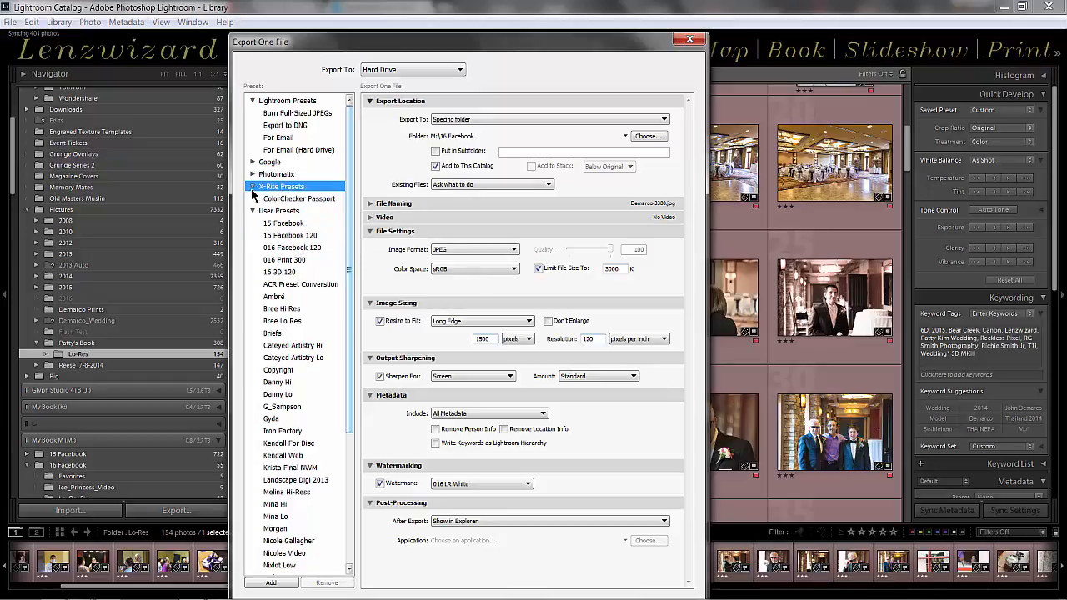
left_click(294, 200)
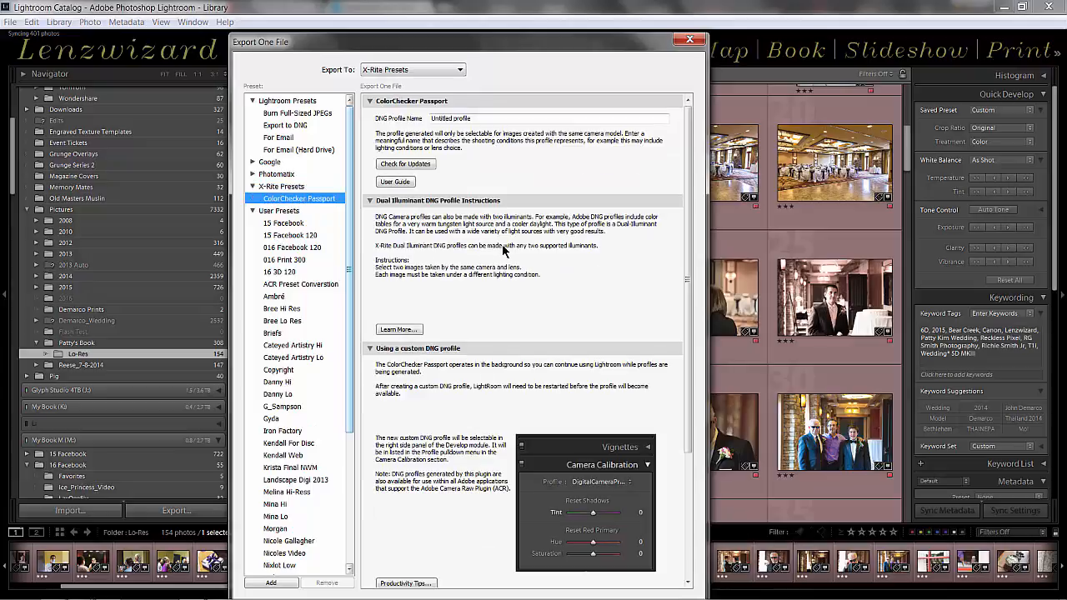
left_click(294, 247)
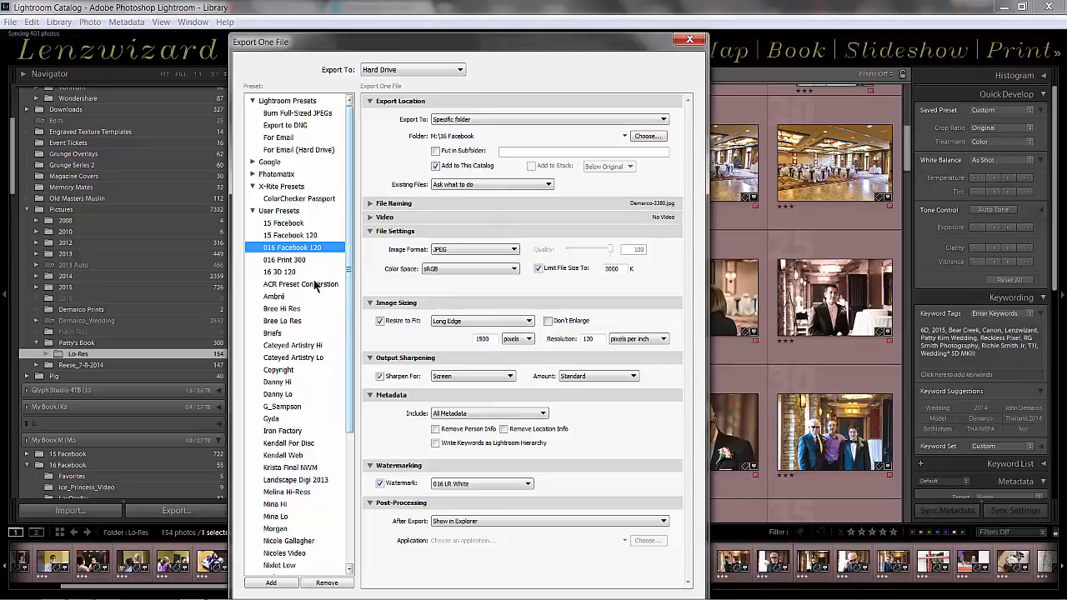
Apply the 016 Print 300 user preset and resize to fit by Width & Height in inches
left_click(284, 261)
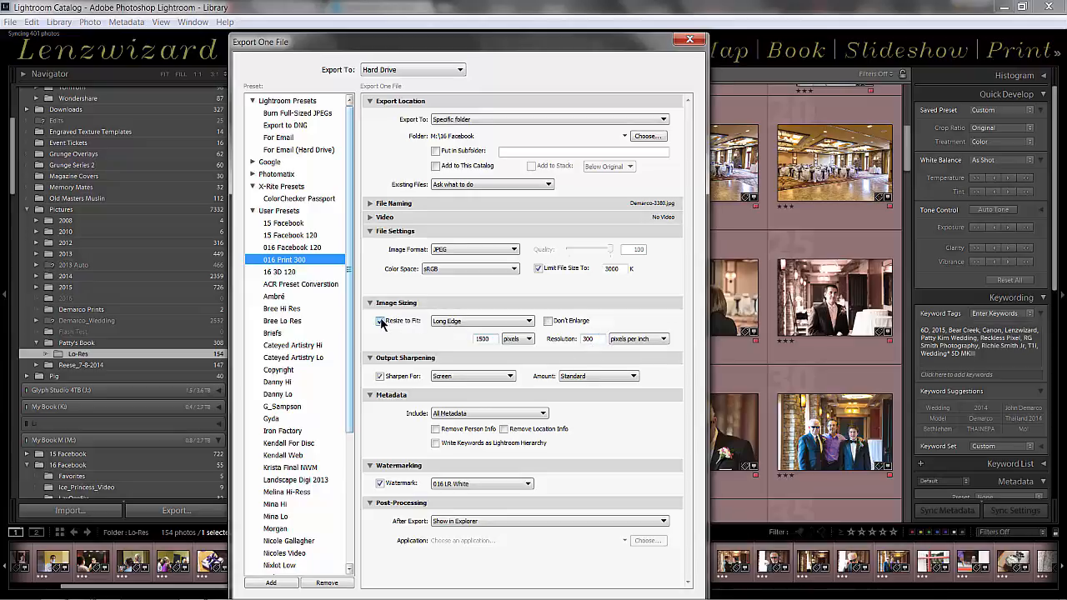
left_click(458, 325)
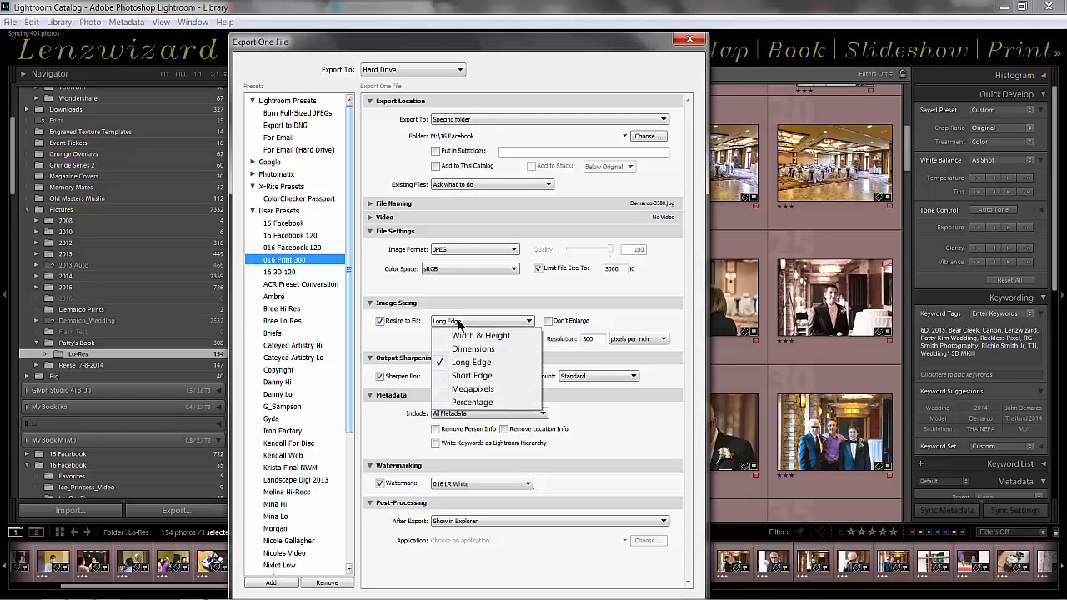
left_click(480, 335)
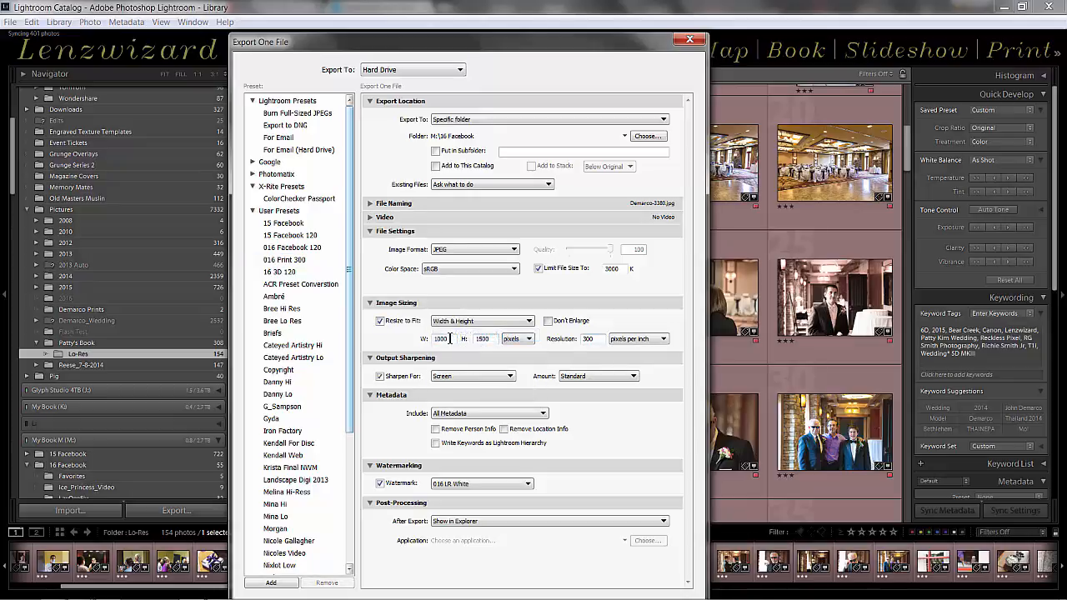
left_click(515, 338)
left_click(519, 363)
Set the print export size to 10 in wide by 8 in high
left_click(441, 338)
type("10")
left_click(492, 338)
type("8.")
type("000")
Export the cake photo to the 16 Facebook folder, using a unique name to avoid overwriting the existing file
left_click_drag(621, 45, 600, 13)
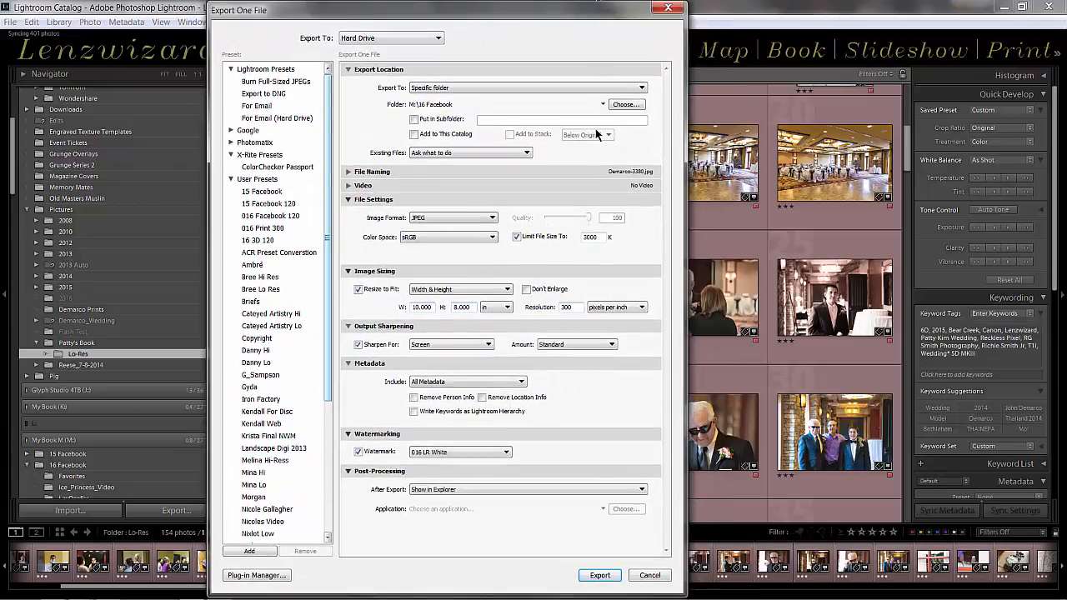
left_click(618, 577)
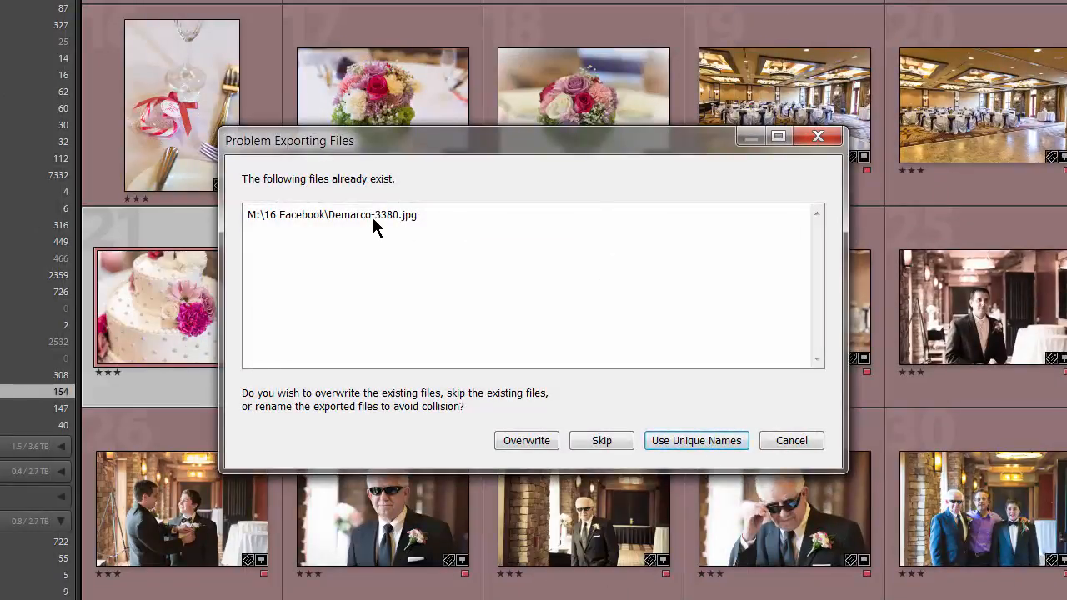
left_click(690, 442)
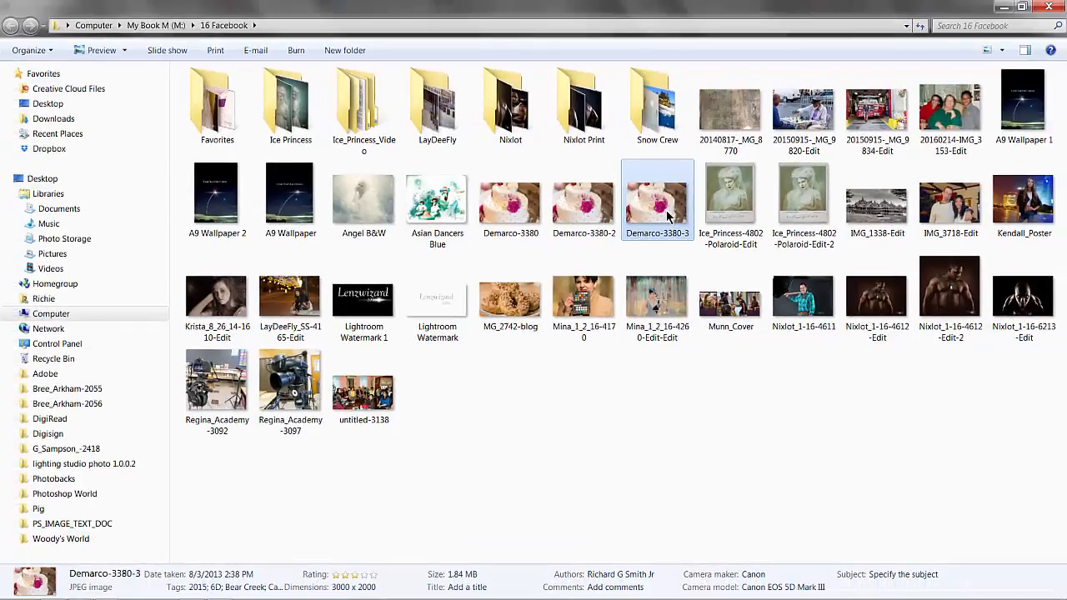
View the newly exported cake photo, compare it with the two earlier exports, and return to Lightroom
double_click(727, 171)
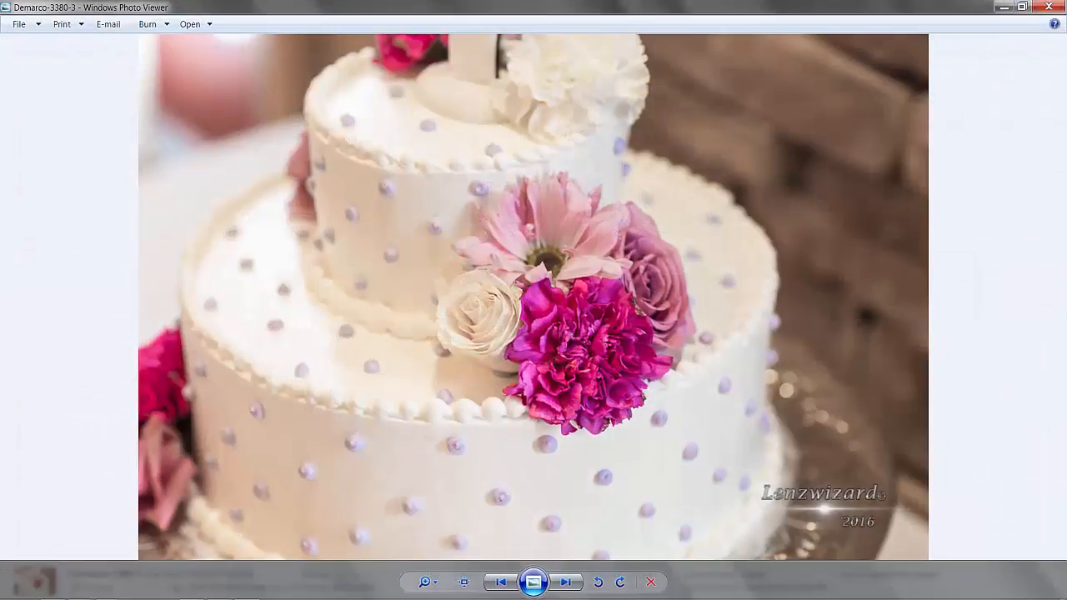
key("Left")
key("Left")
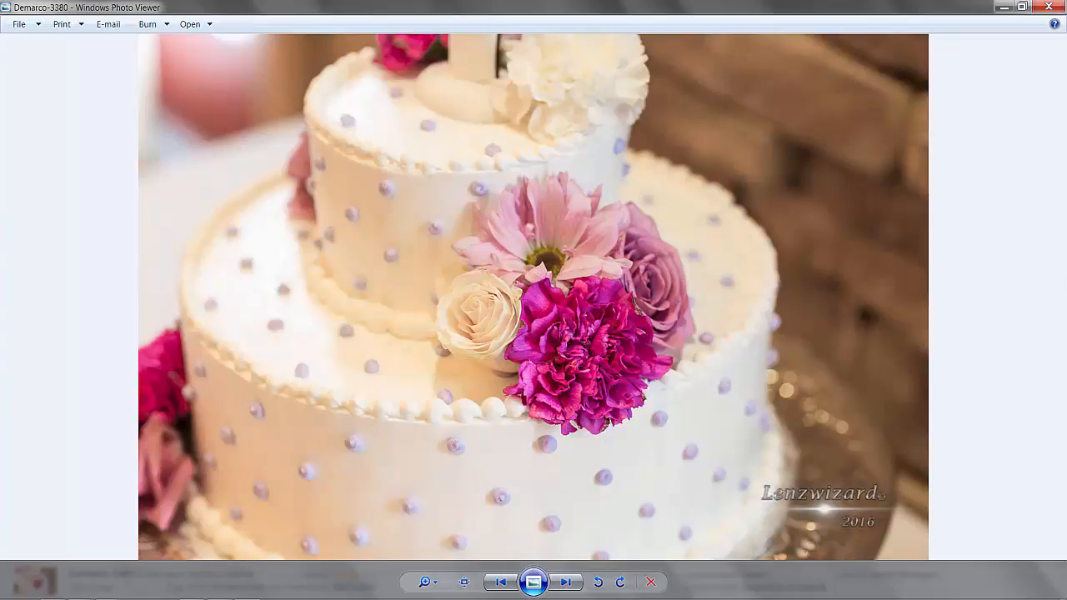
left_click(1047, 8)
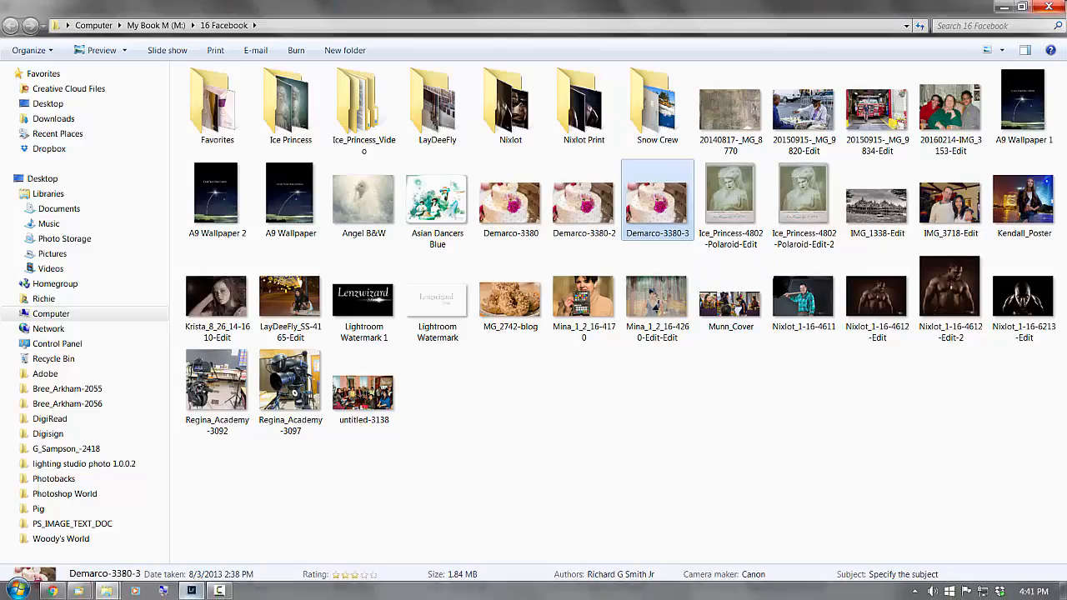
left_click(1058, 10)
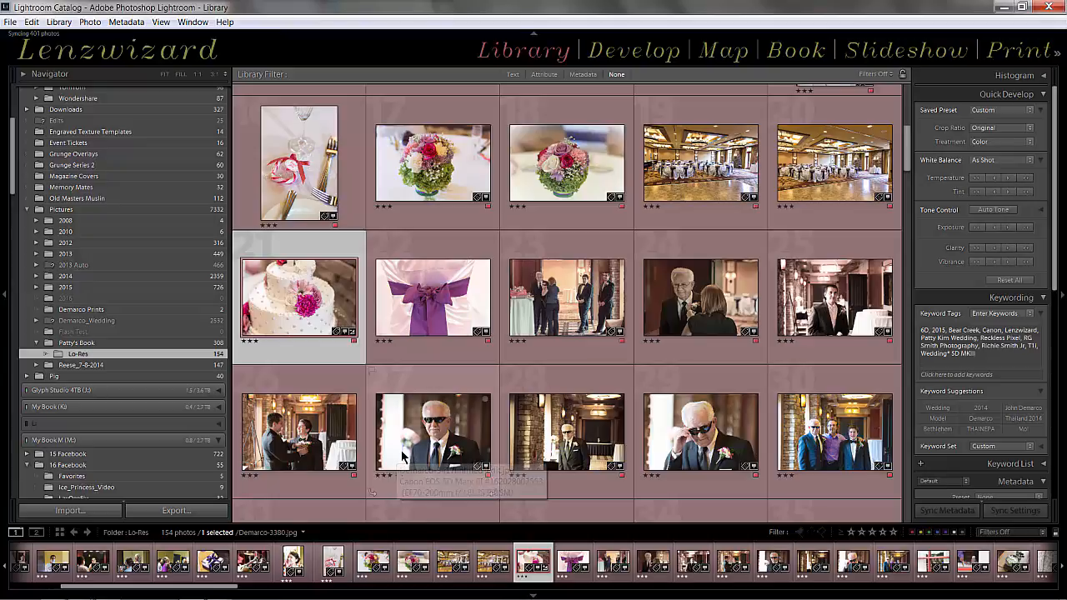
Reopen the export settings for the cake photo and show the available image formats
key("ctrl+shift+e")
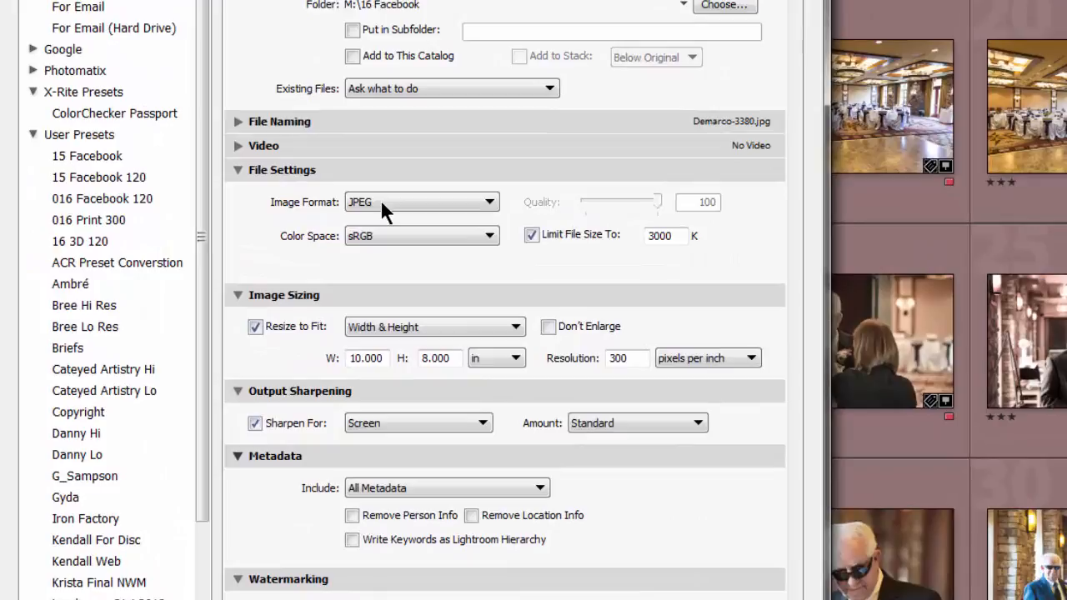
left_click(381, 206)
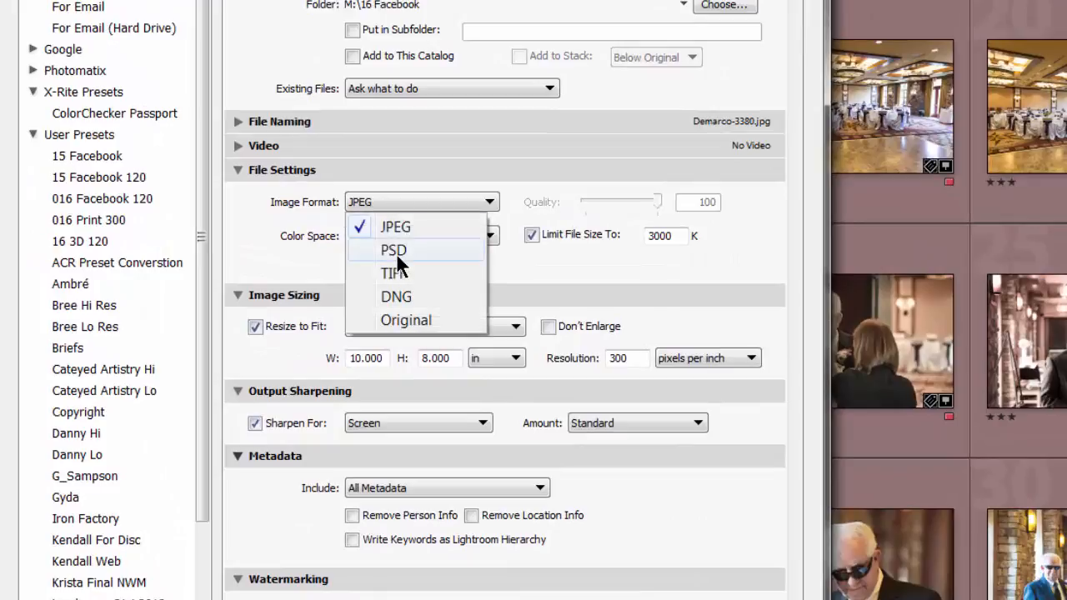